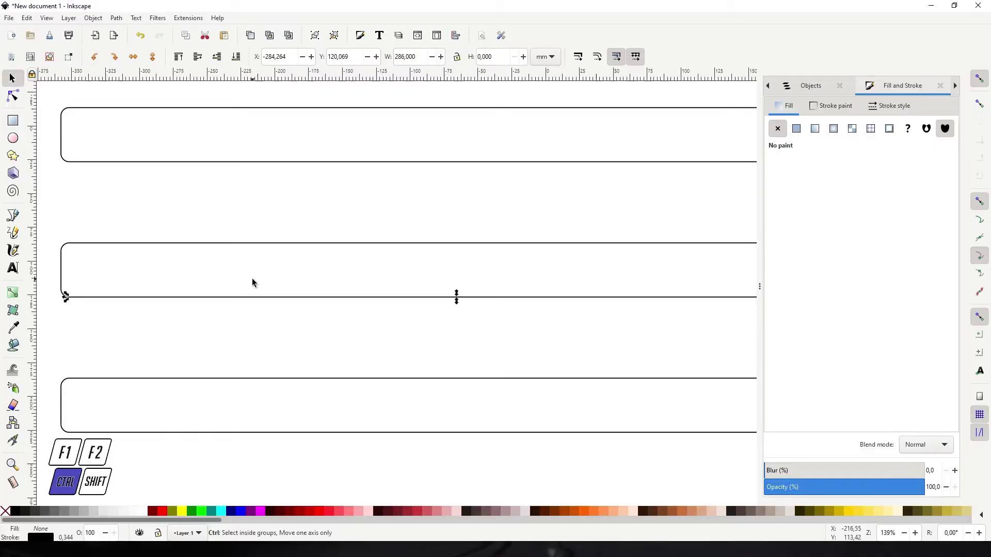
Select all segments of the slot third from the top, examine its right-end corners up close, and clear the selection
scroll(252, 280, "down", 2)
left_click(99, 234)
left_click_drag(108, 244, 409, 311)
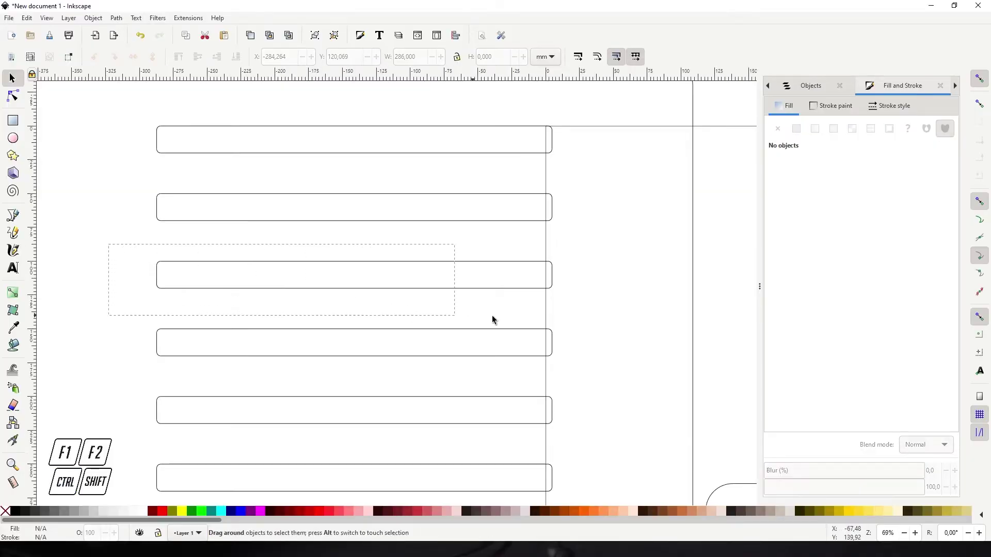
left_click_drag(587, 302, 587, 303)
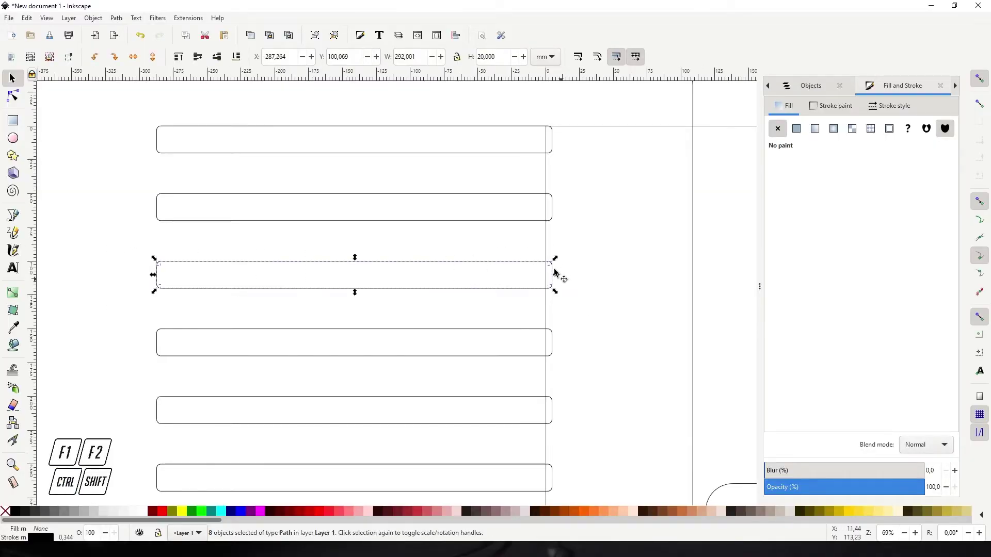
scroll(550, 263, "up", 6, "ctrl")
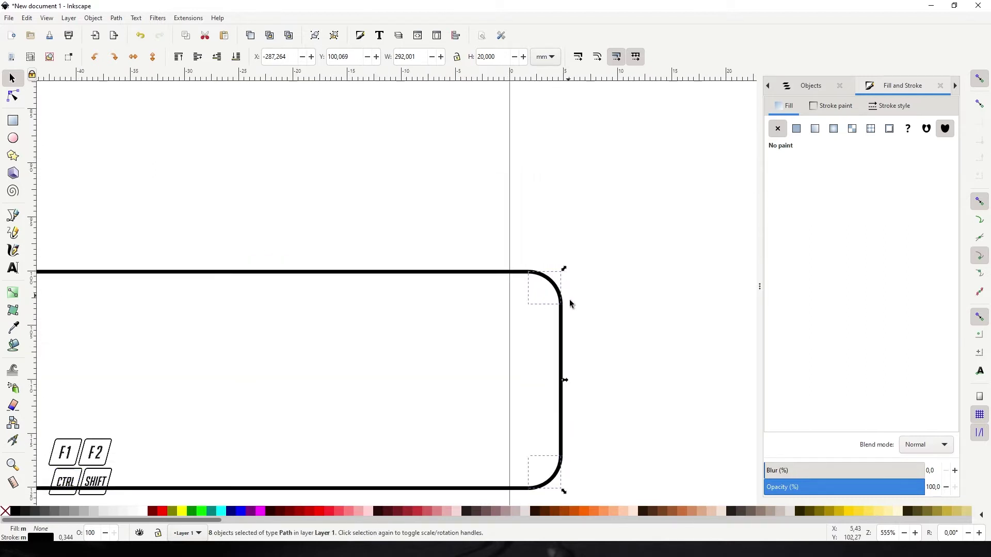
scroll(525, 302, "down", 6, "ctrl")
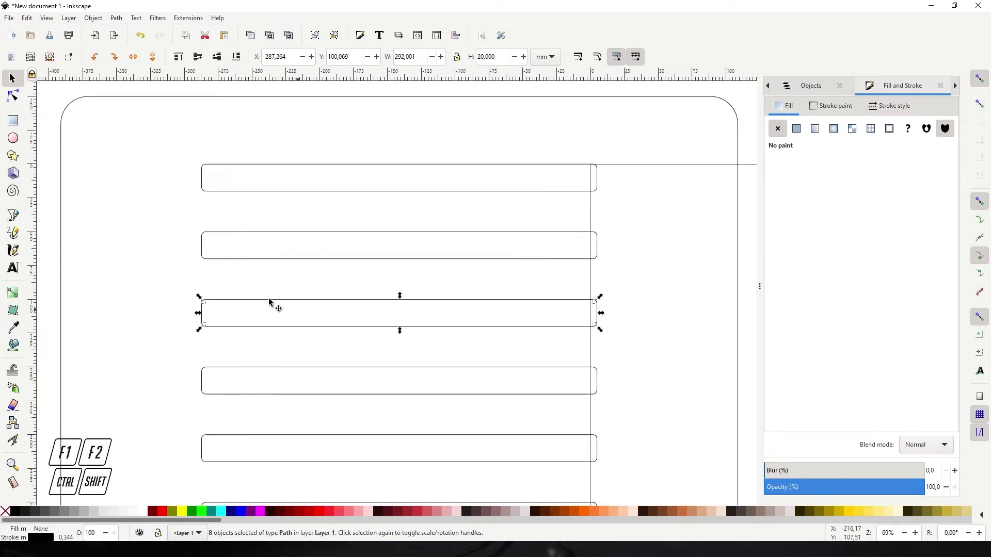
left_click(634, 324)
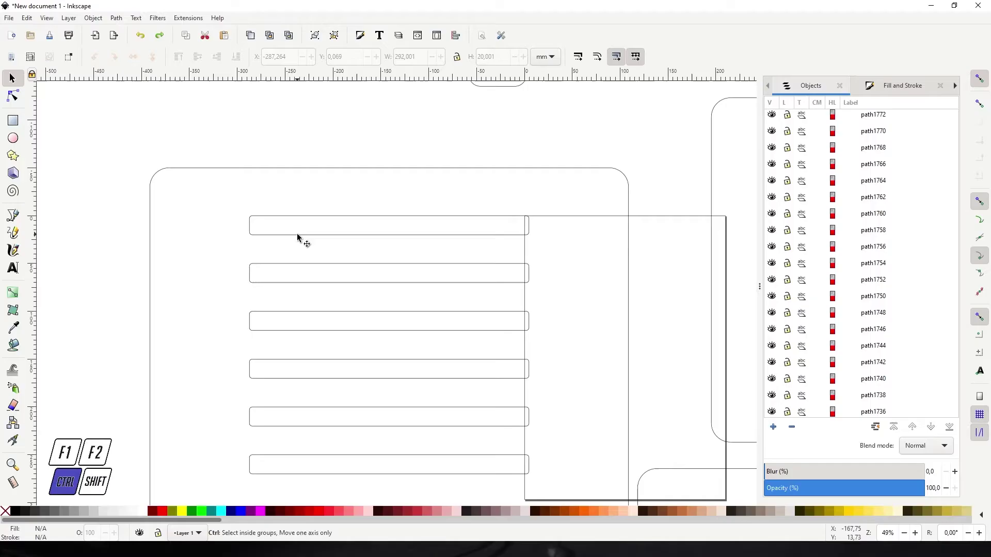
Move the first slot's top line upward off its outline and undo the move
scroll(301, 235, "up", 3)
scroll(302, 230, "down", 1)
scroll(308, 255, "down", 5)
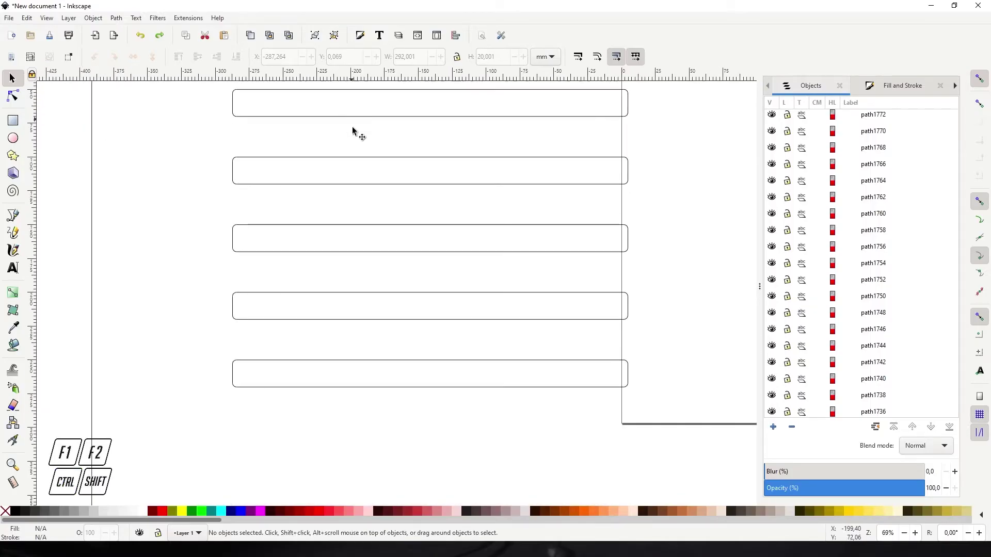
scroll(302, 241, "up", 8)
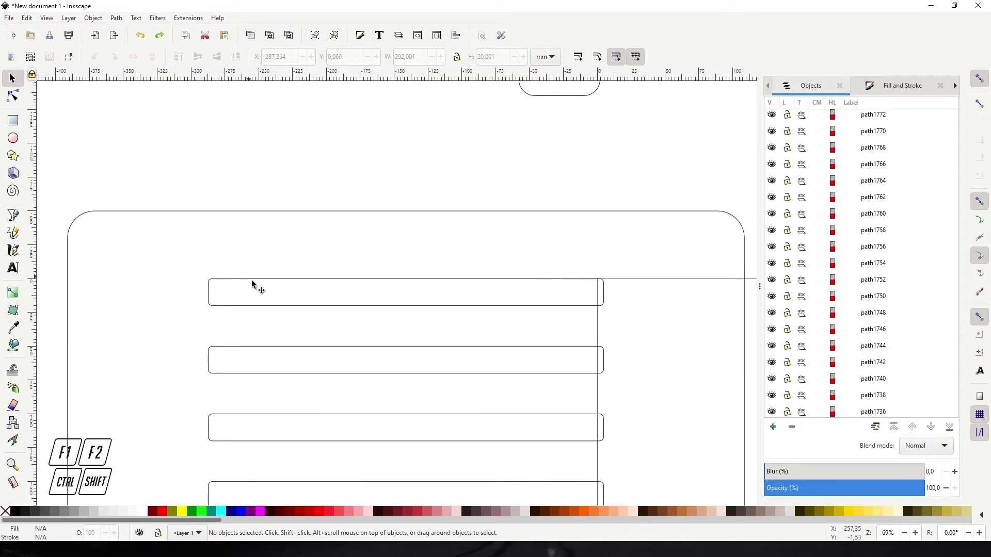
scroll(234, 286, "up", 4)
scroll(216, 290, "down", 2)
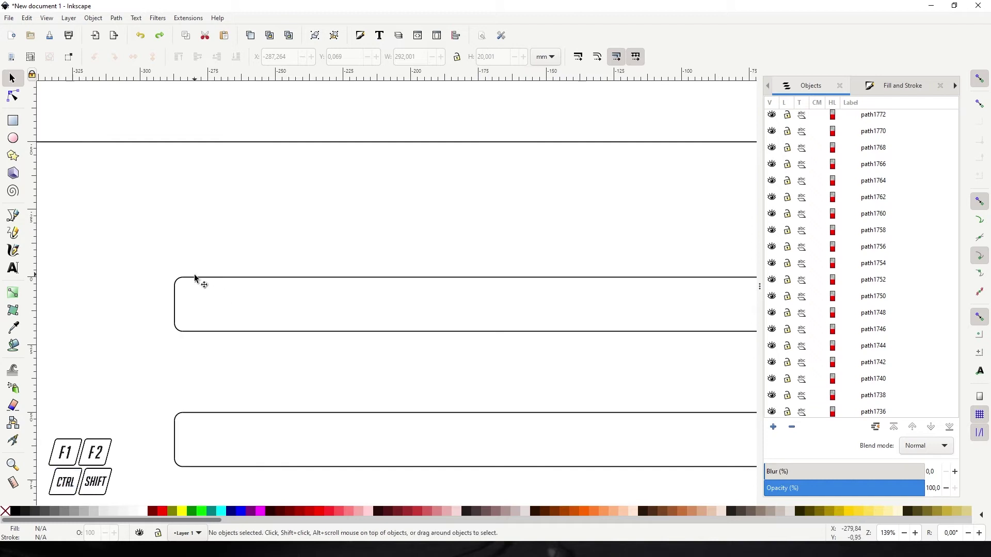
left_click(226, 279)
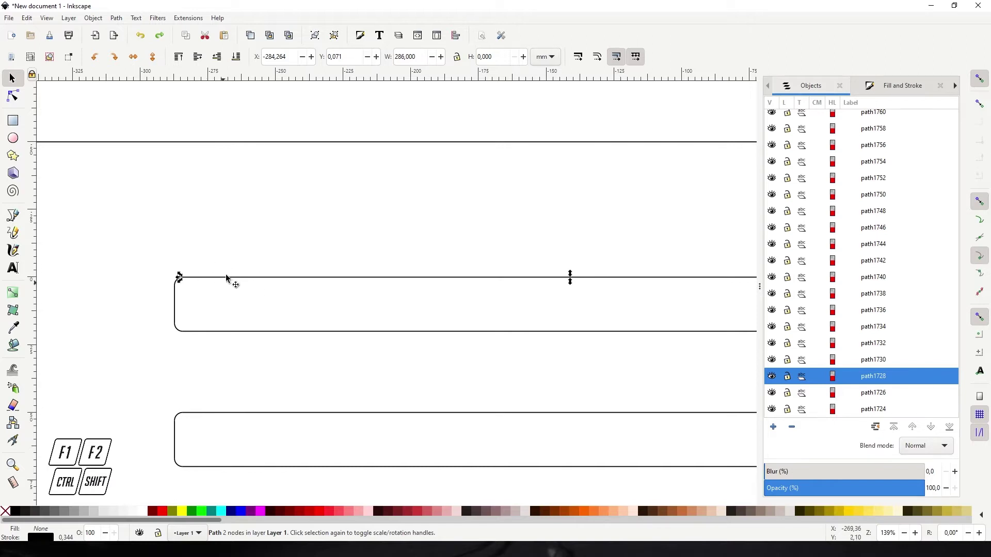
left_click_drag(219, 281, 226, 255)
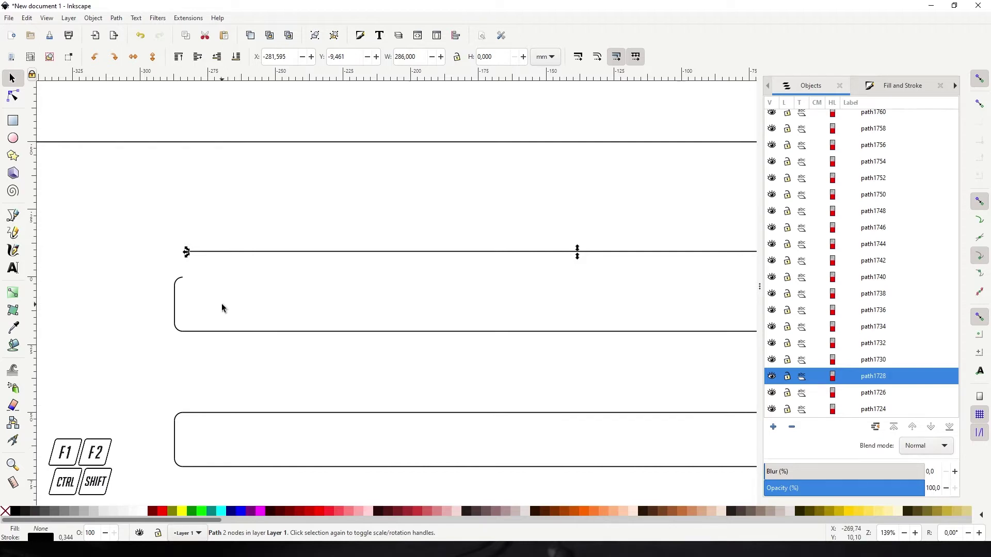
key("ctrl")
key("ctrl+z")
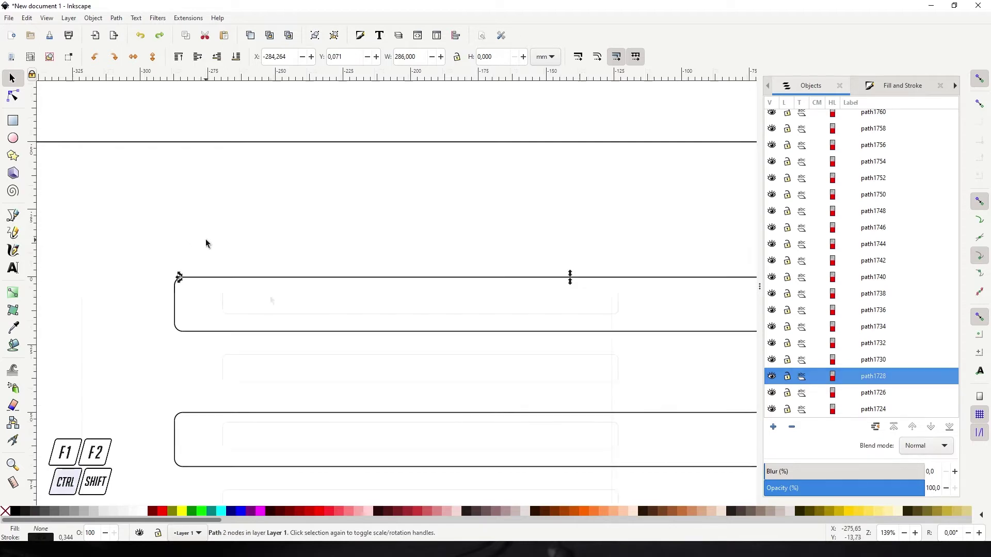
Select all segments of the first slot together to check how many objects form it, and clear the selection
scroll(272, 294, "down", 2)
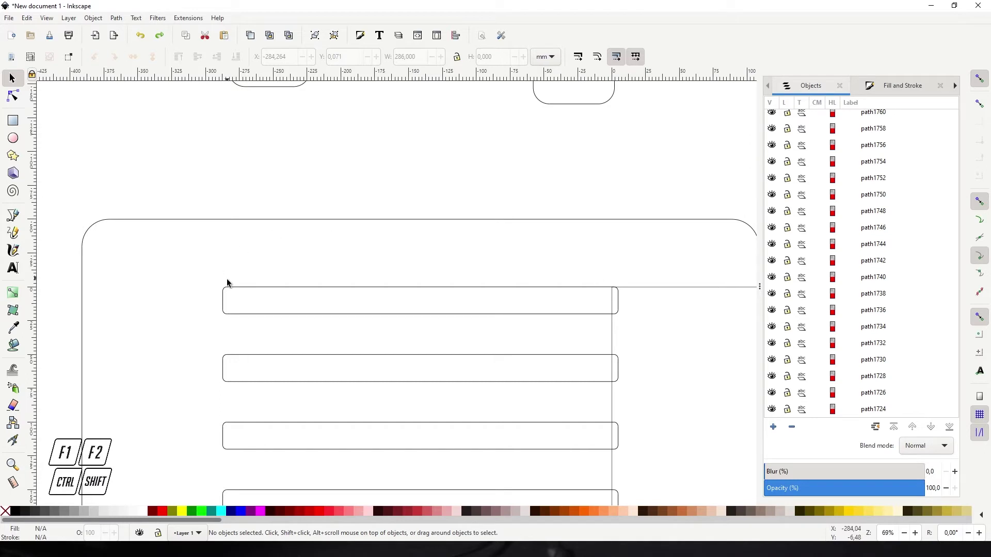
left_click_drag(196, 264, 667, 336)
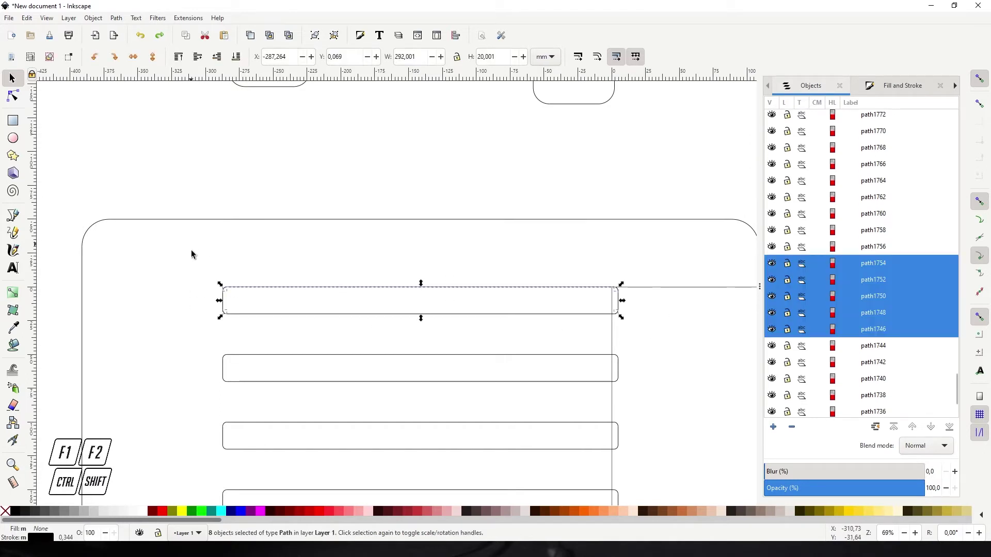
left_click(300, 247)
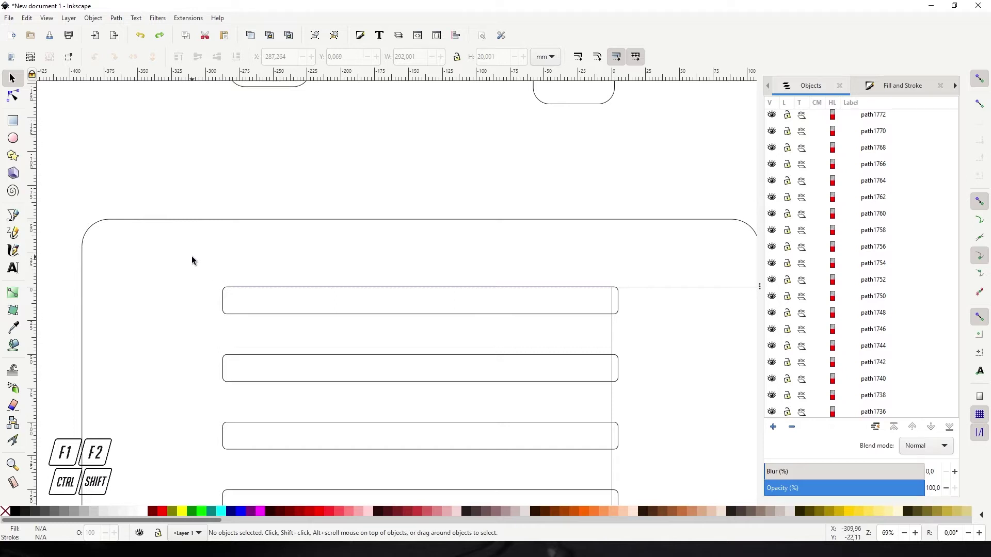
left_click_drag(185, 255, 681, 331)
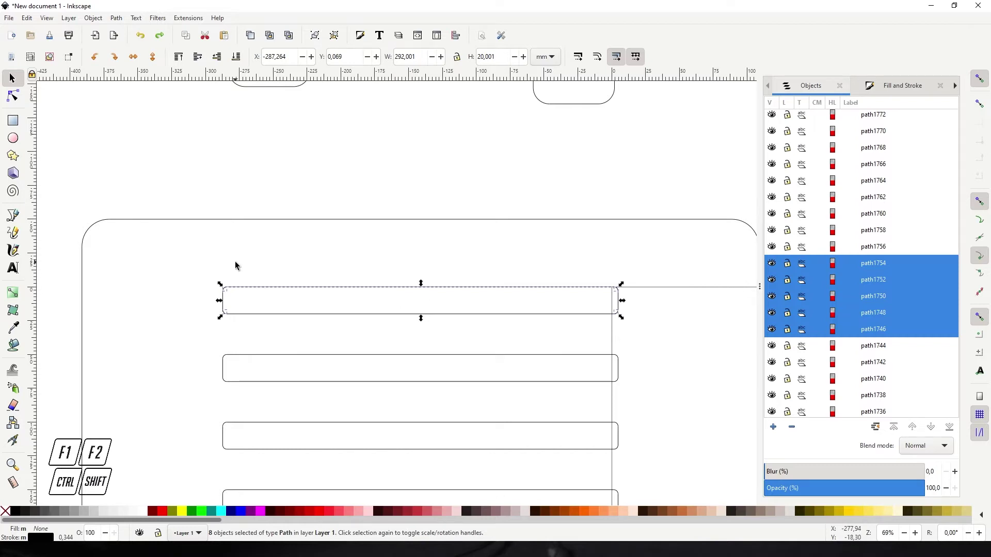
left_click(195, 289)
Select the first slot's upper-left arc, top line, left line and lower-left arc one after another, and clear the selection
scroll(196, 290, "up", 6)
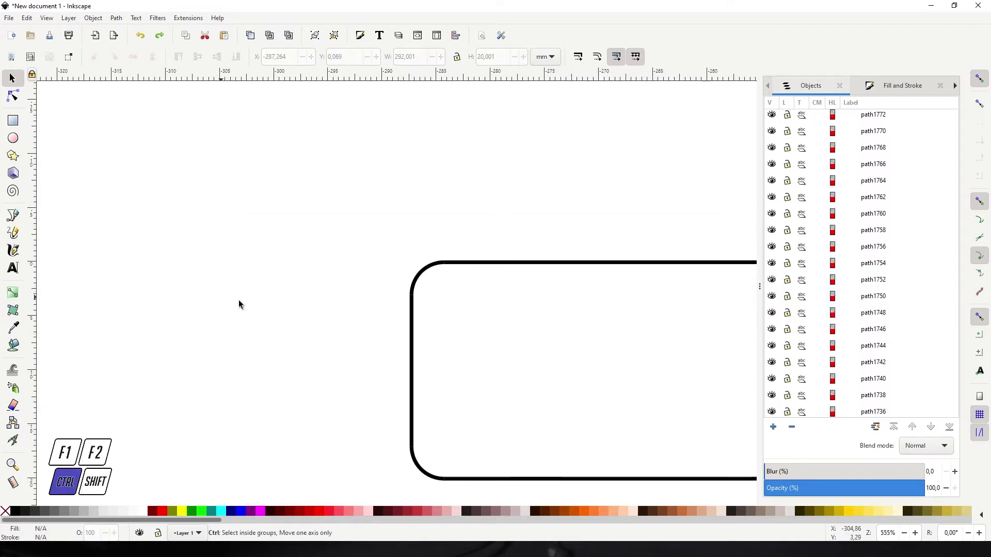
left_click(420, 278)
left_click(497, 264, "shift")
left_click(412, 354, "shift")
left_click(426, 476, "shift")
left_click(336, 355)
scroll(336, 355, "down", 3)
scroll(438, 356, "down", 2)
left_click_drag(440, 317, 435, 316)
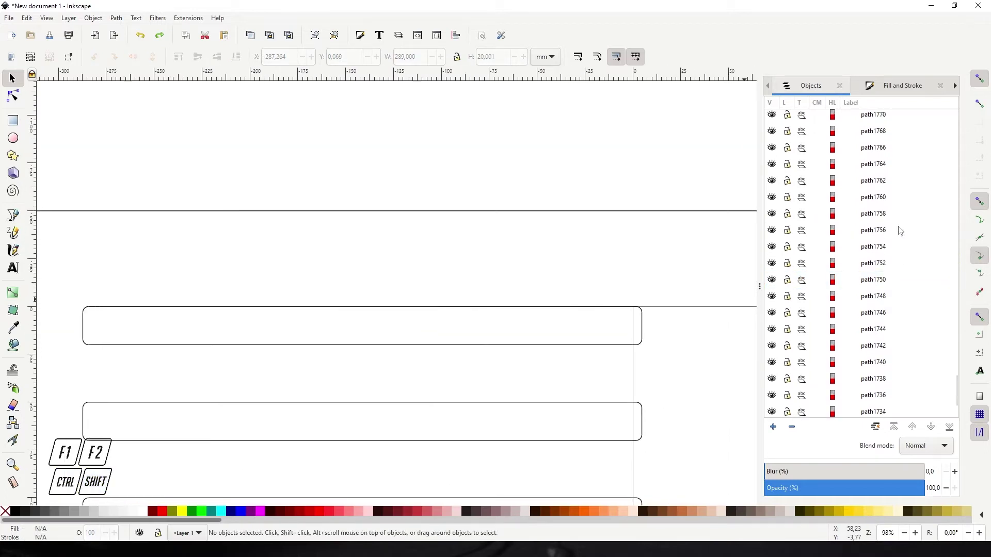
Identify the first slot's top and right-end lines among the objects, add path1728 and path1730 to the selection, and clear it
left_click(247, 309)
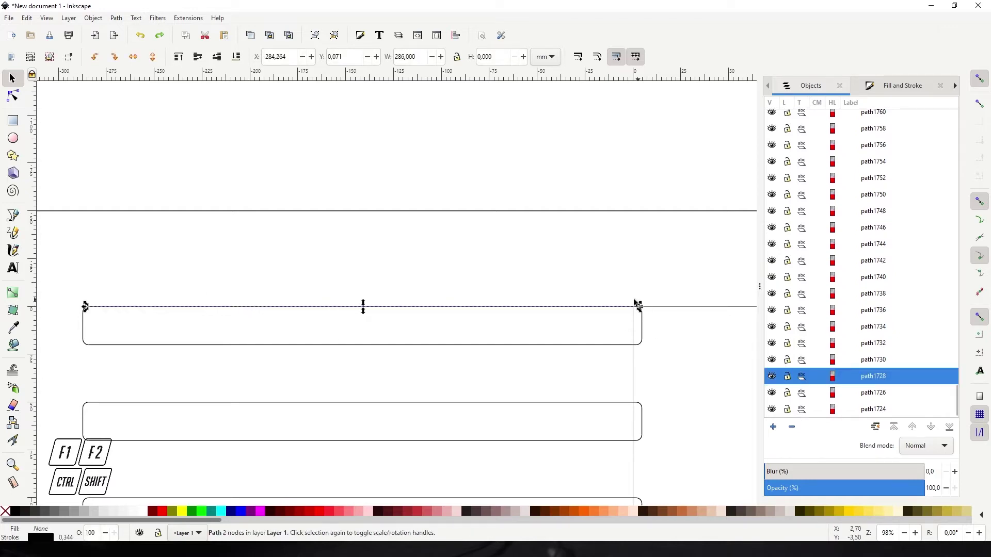
left_click(649, 331)
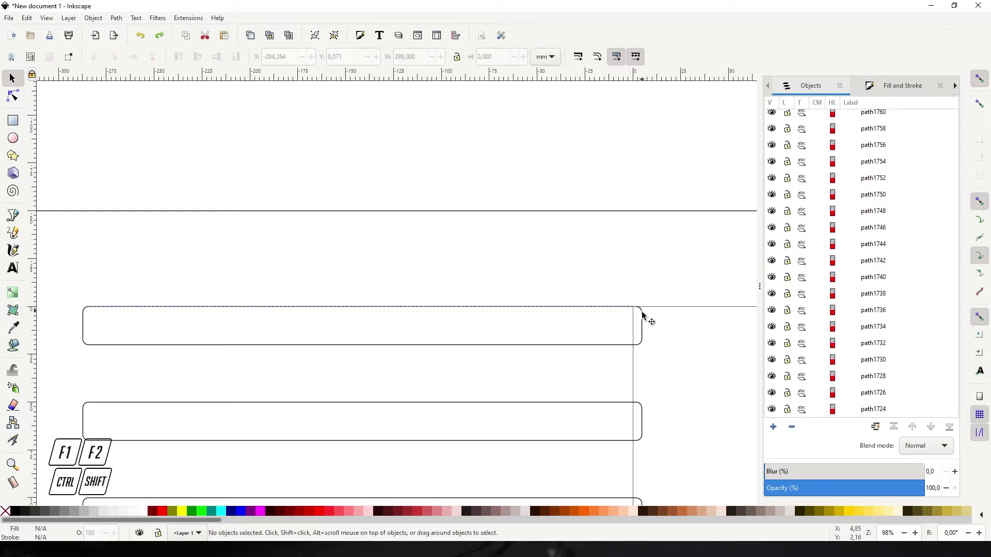
left_click(641, 312)
left_click(893, 406)
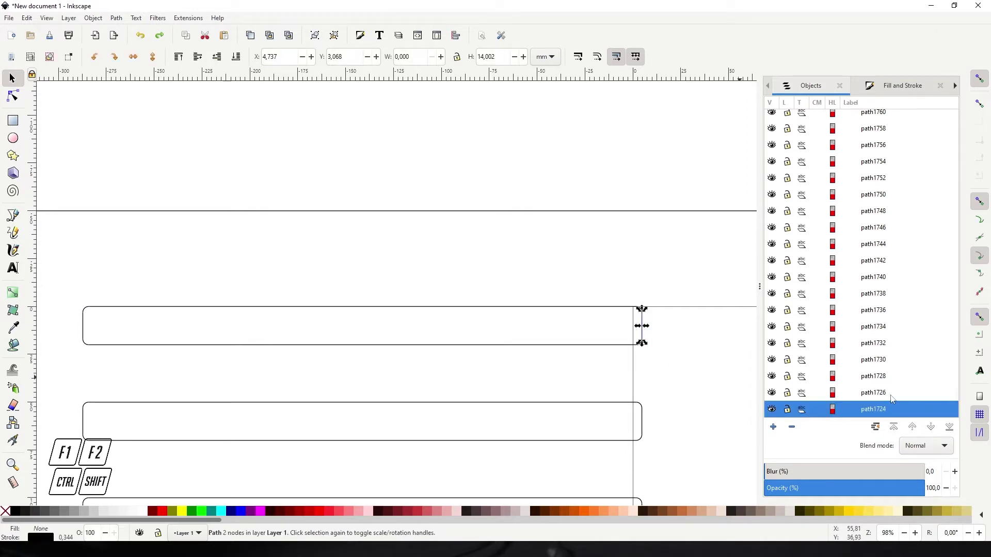
key("shift")
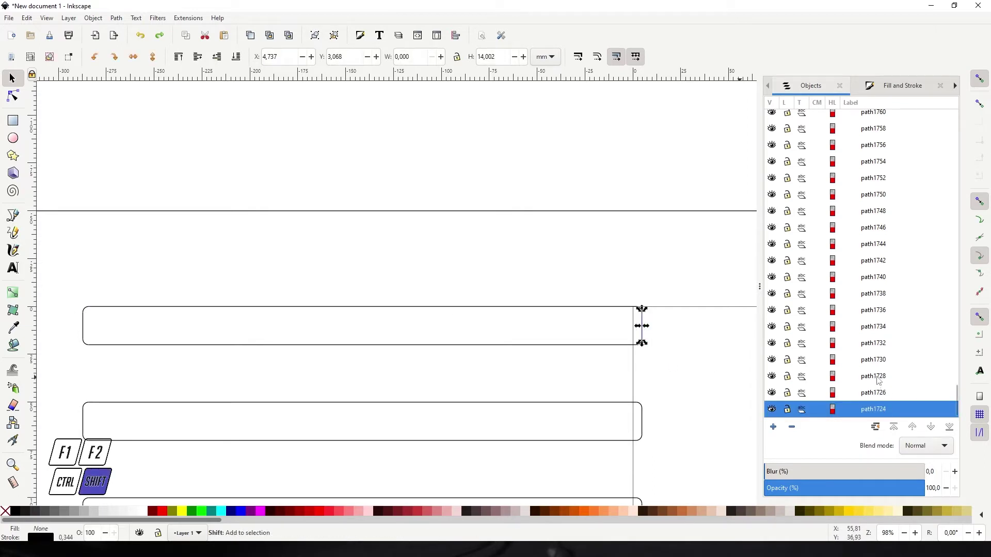
left_click(879, 381, "shift")
left_click(852, 367, "shift")
key("Escape")
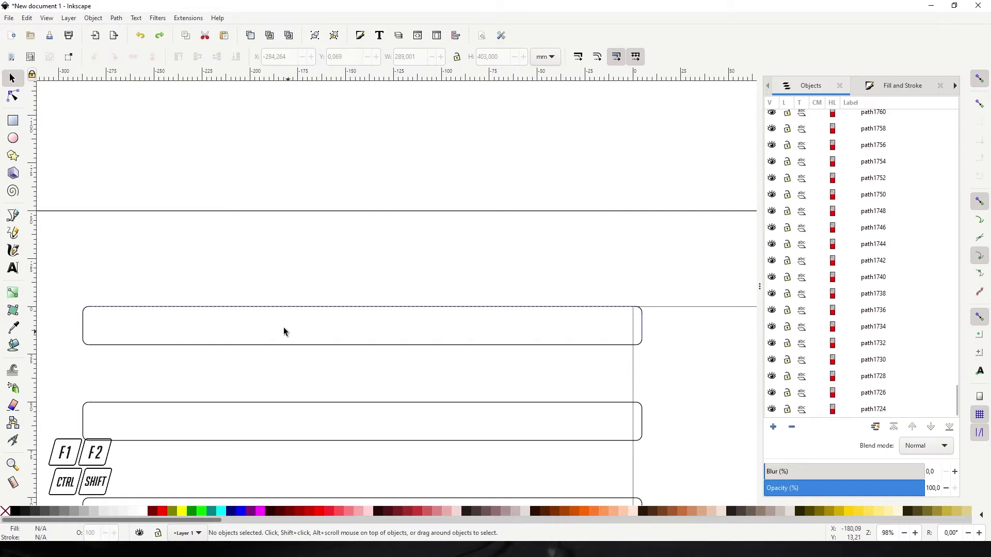
Select the whole outline of the first slot as separate paths, clear the selection, and examine its left end
scroll(201, 305, "left", 2)
left_click_drag(74, 276, 720, 377)
left_click(332, 331)
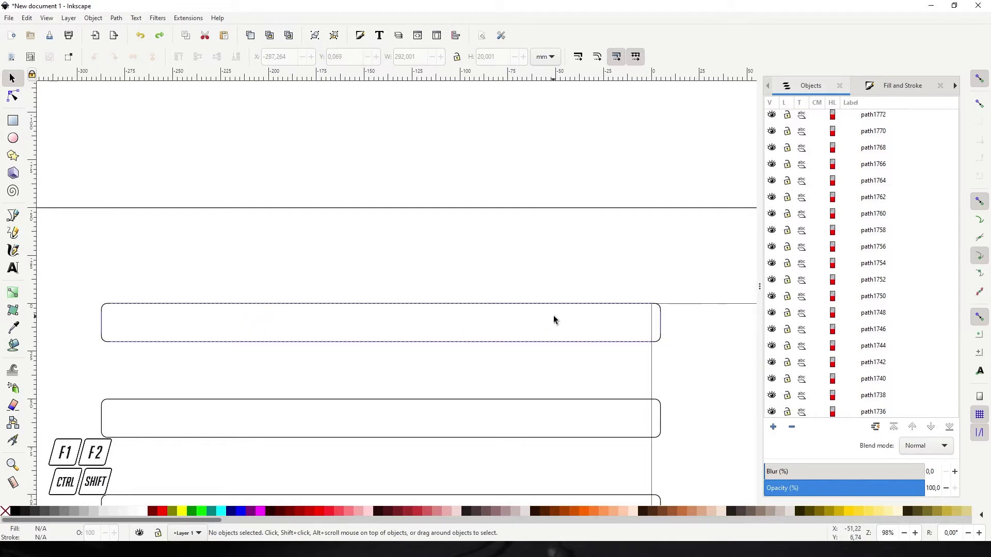
left_click_drag(69, 273, 278, 351)
left_click_drag(709, 369, 709, 369)
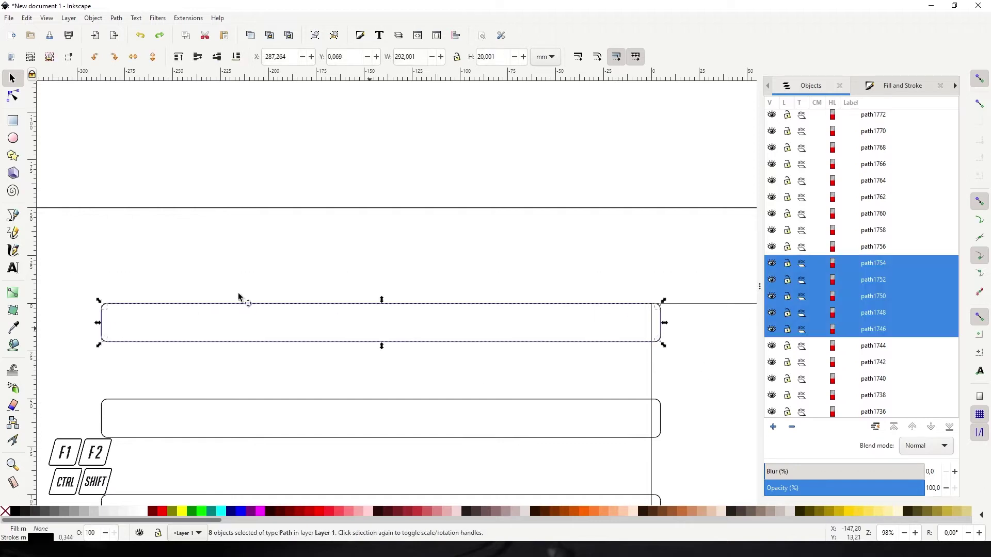
left_click(184, 253)
scroll(180, 294, "left", 2)
scroll(208, 315, "up", 2, "ctrl")
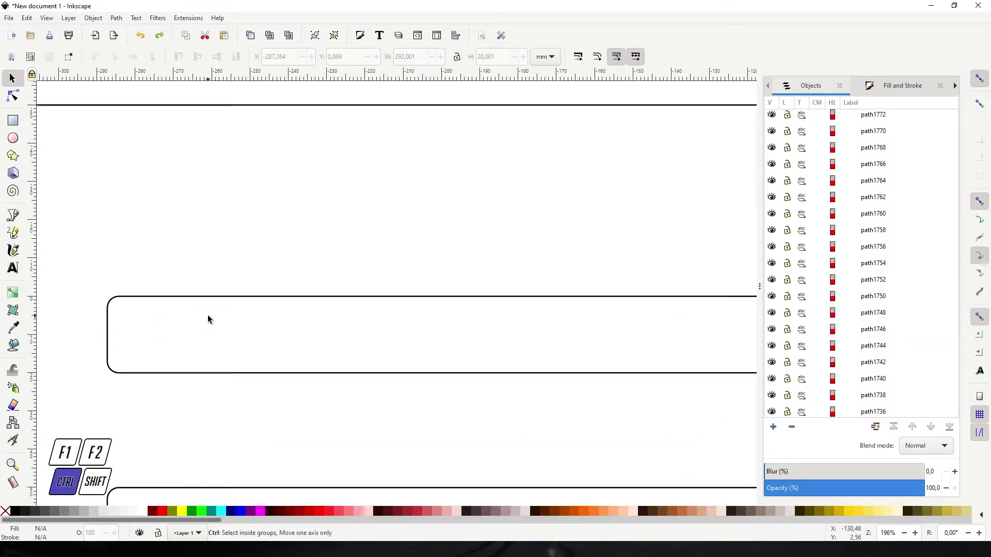
Select all segments of the first slot, select all their nodes, and join them into a single path
scroll(207, 315, "down", 2, "ctrl")
left_click_drag(126, 274, 658, 381)
left_click_drag(739, 369, 739, 369)
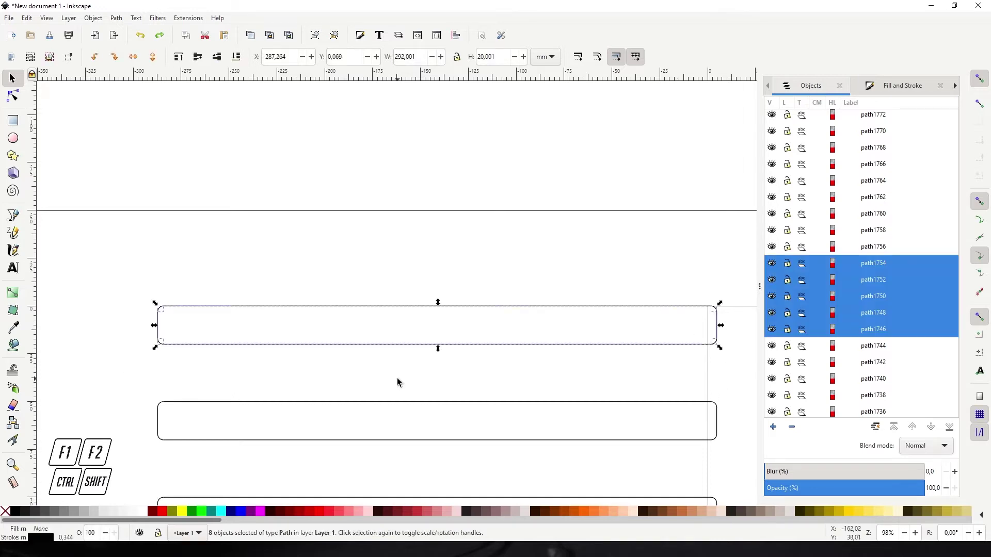
key("F2")
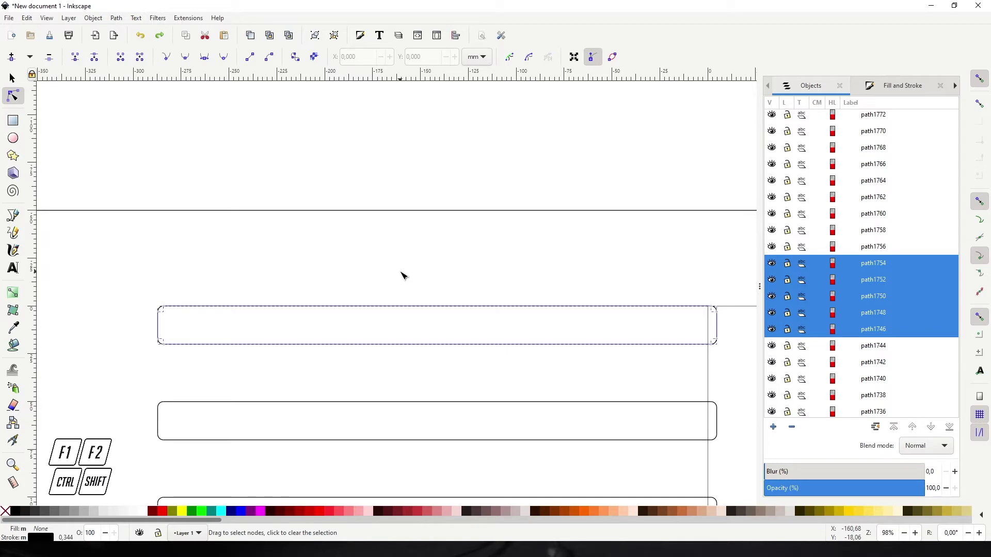
key("ctrl")
key("ctrl+a")
scroll(153, 333, "up", 7)
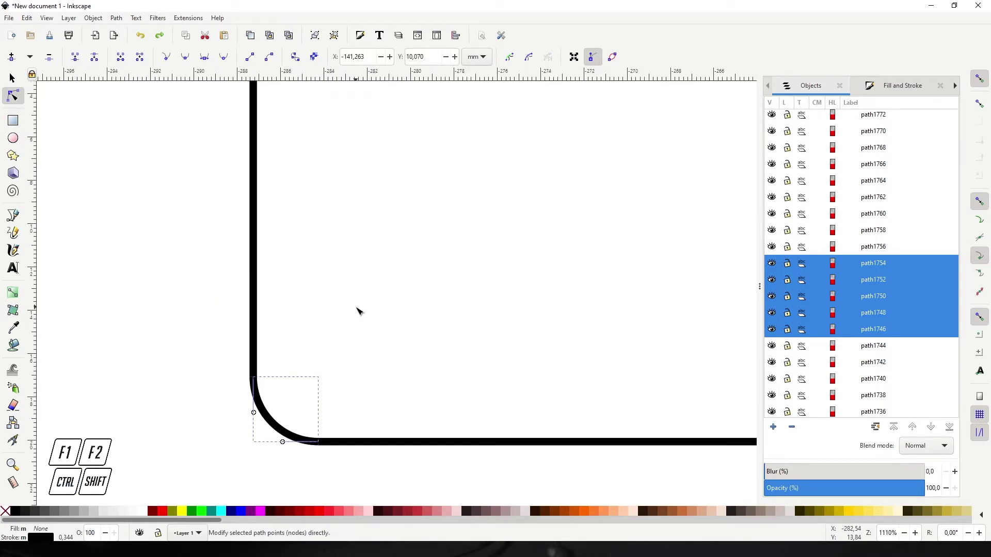
left_click(81, 63)
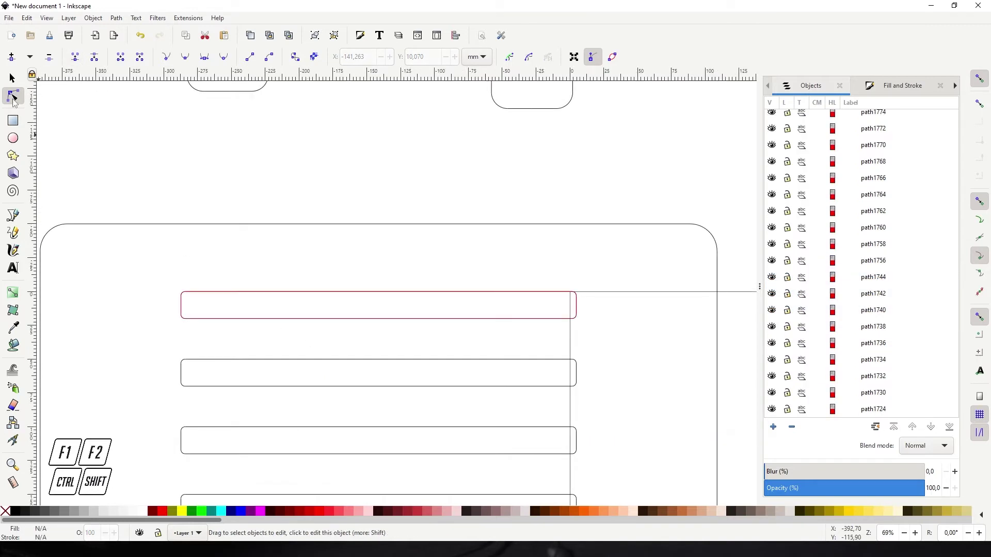
Move the joined first slot slightly as one object and undo the move
key("F1")
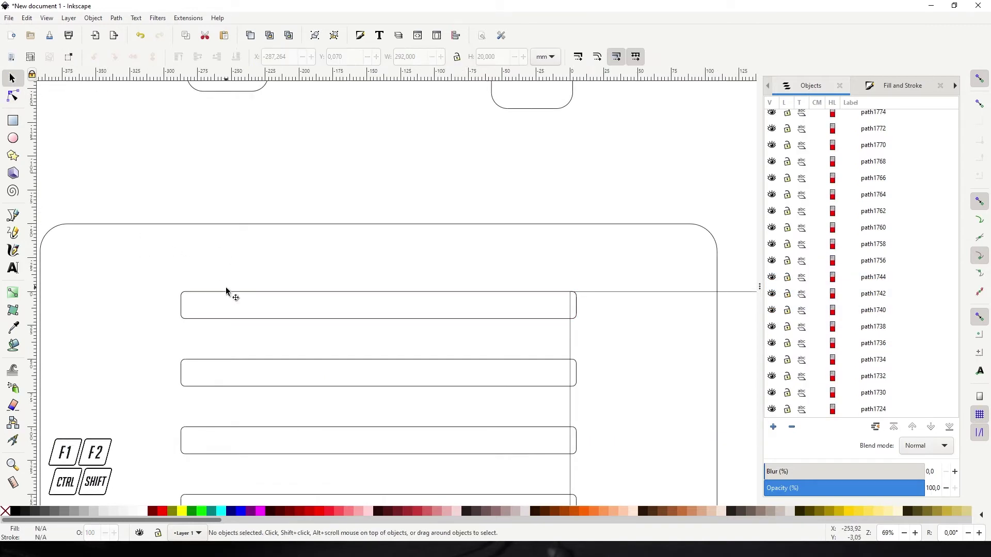
left_click(246, 317)
mouse_move(256, 297)
left_mouse_down()
mouse_move(225, 261)
mouse_move(279, 279)
mouse_move(253, 289)
left_mouse_up()
key("ctrl")
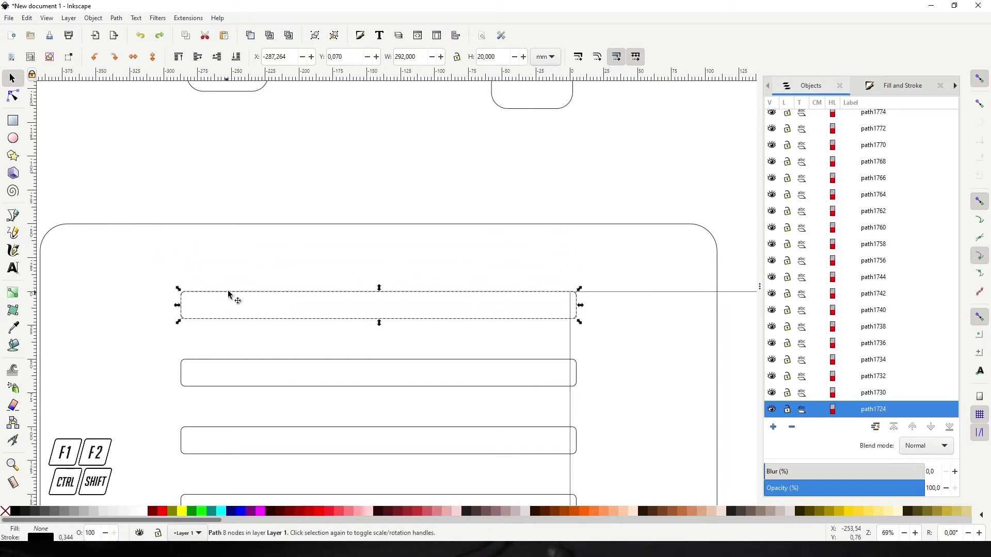
Fill the joined first slot with a flat red color and deselect it
left_click(878, 84)
left_click(797, 129)
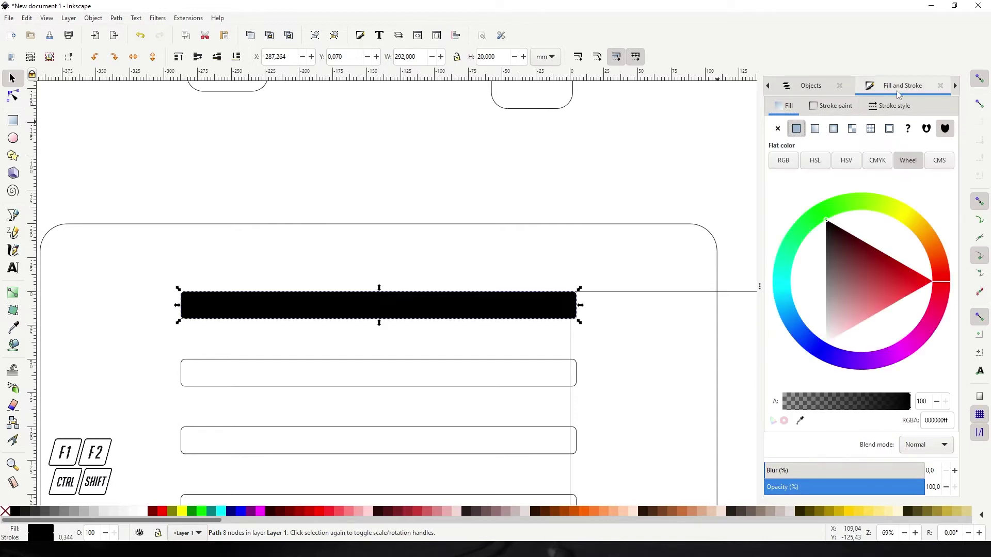
left_click_drag(872, 234, 904, 286)
left_click(313, 340)
Select all unjoined segments of the second slot and give them a flat red fill, e00c0cff
left_click_drag(153, 347, 609, 399)
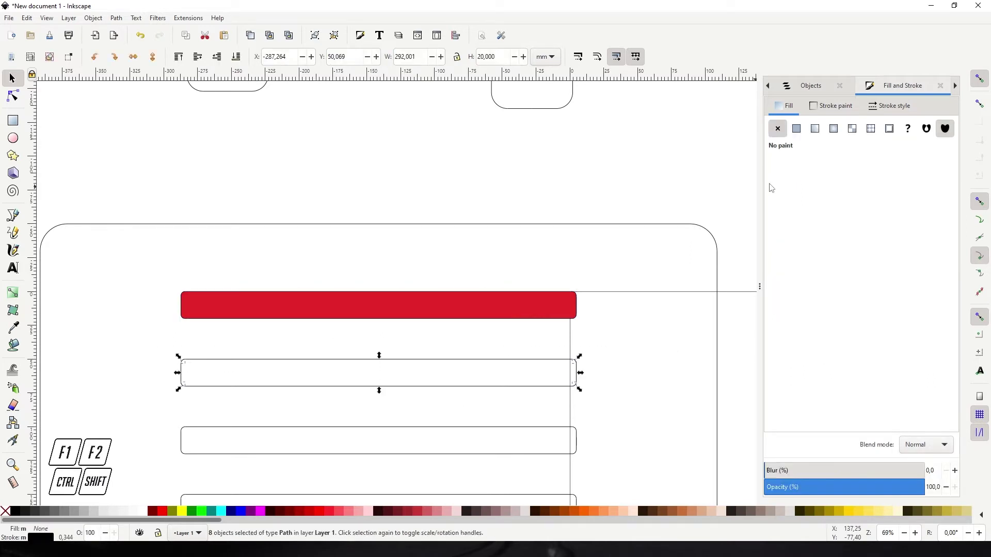
scroll(581, 374, "up", 6)
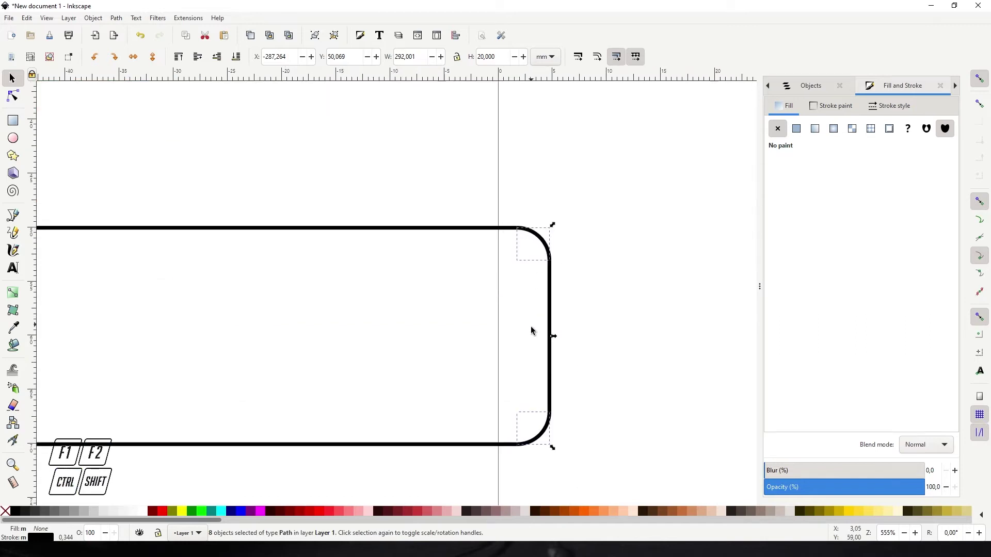
scroll(532, 331, "down", 6)
left_click(796, 128)
left_click_drag(906, 283, 914, 277)
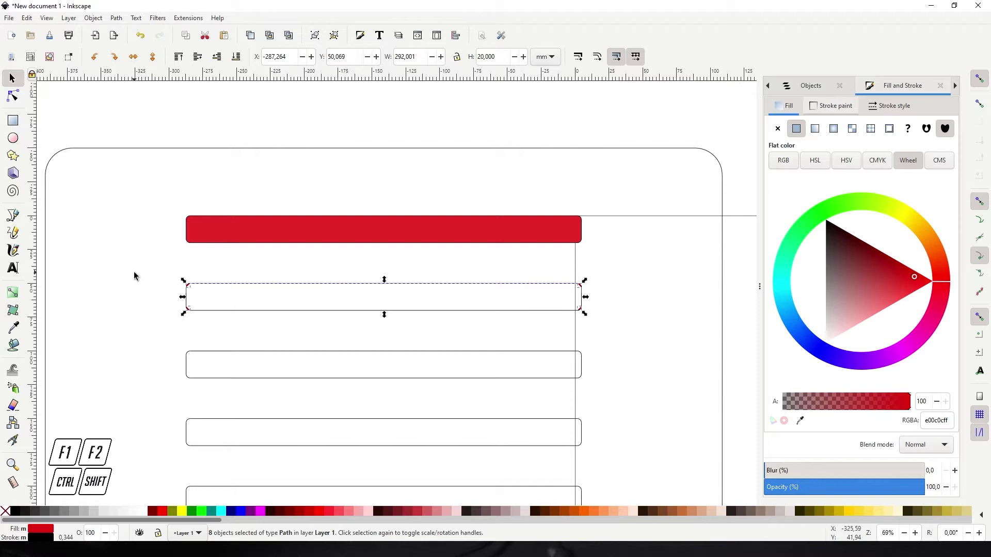
Fill the inside of the unjoined fifth slot with red using the Paint Bucket
left_click(587, 306, "ctrl")
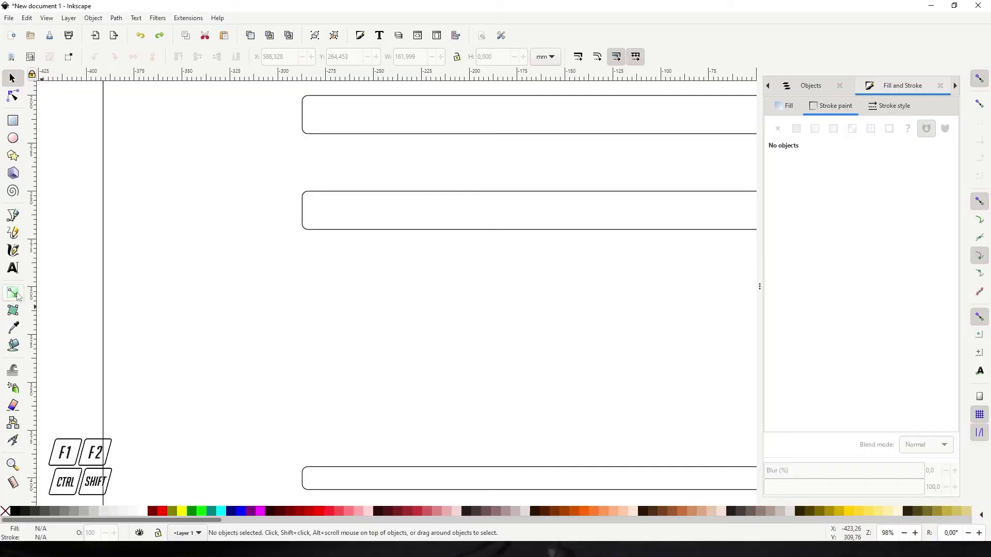
left_click(13, 347)
mouse_move(442, 270)
left_mouse_down()
mouse_move(374, 345)
mouse_move(269, 409)
left_mouse_up()
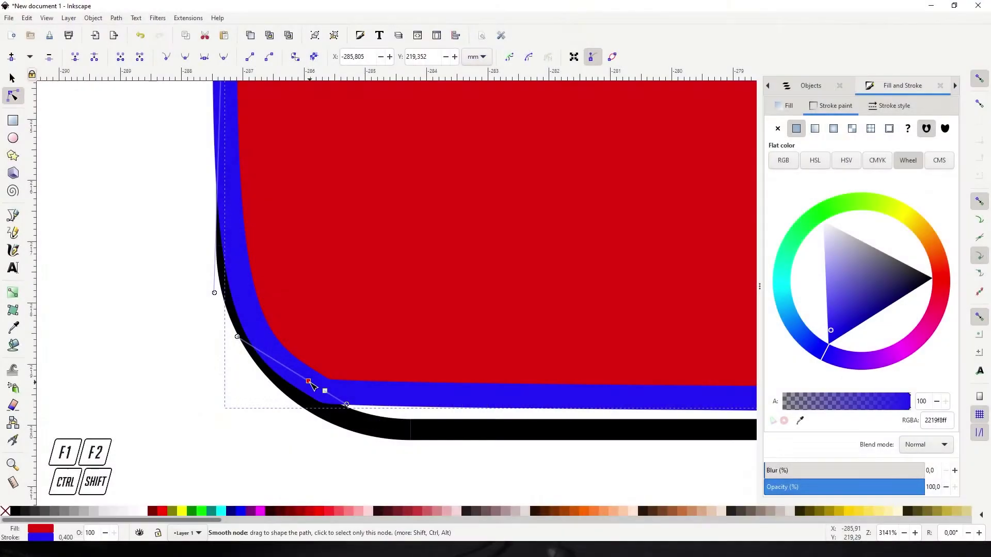
Shift the selected lower-left corner nodes of the fifth slot's bucket-filled path slightly
left_click_drag(312, 387, 321, 388)
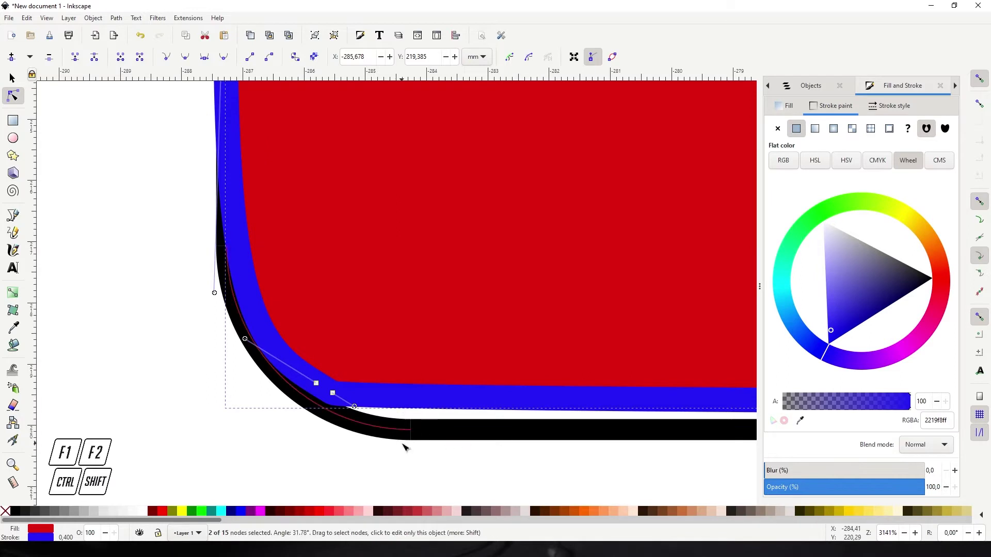
scroll(403, 413, "down", 2)
scroll(407, 310, "up", 3)
scroll(351, 341, "down", 3)
left_click_drag(320, 335, 321, 335)
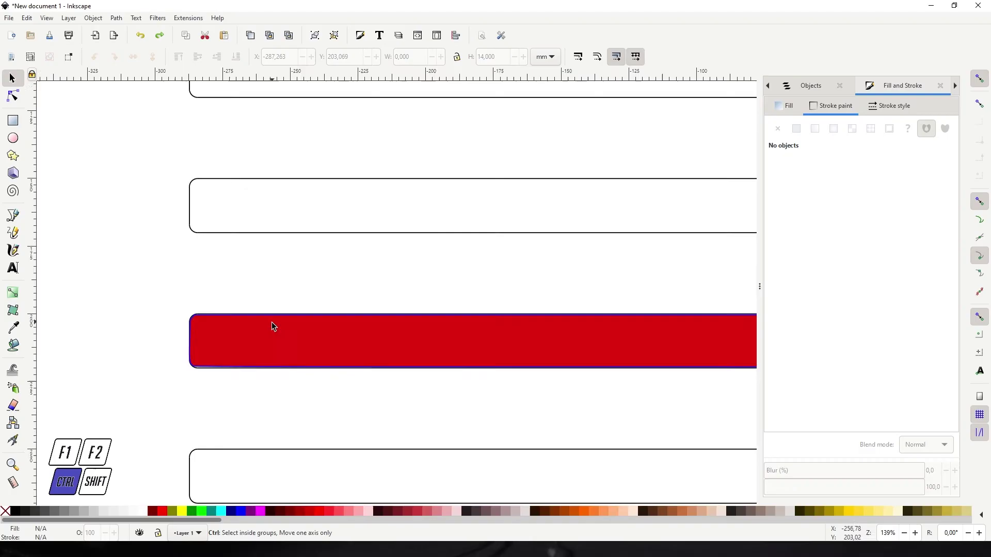
Delete the top edge line and the top-left corner arc of the fifth slot's original black outline
scroll(271, 322, "up", 3)
scroll(206, 320, "left", 4)
left_click_drag(270, 303, 318, 296)
scroll(306, 289, "up", 2)
left_click(321, 261)
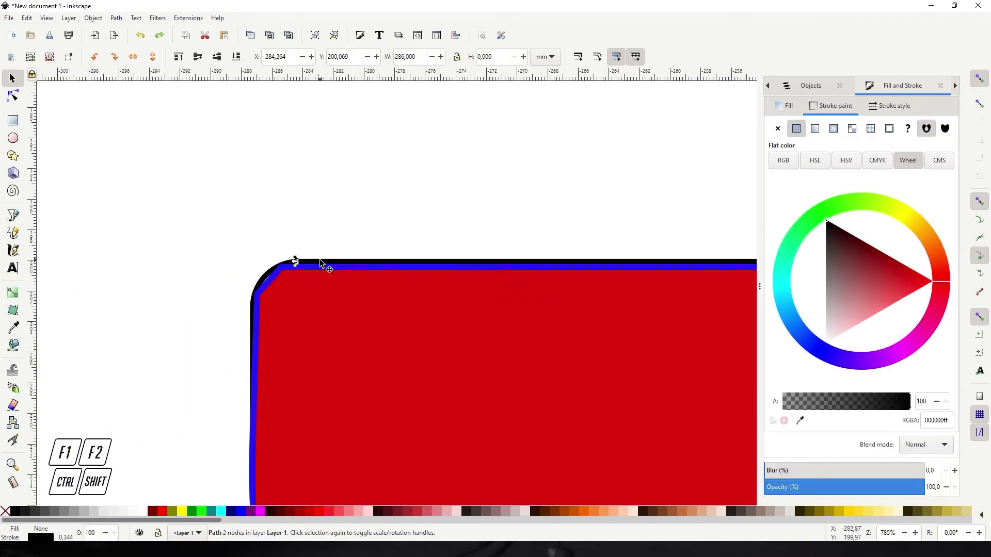
key("Delete")
left_click(274, 265)
key("Delete")
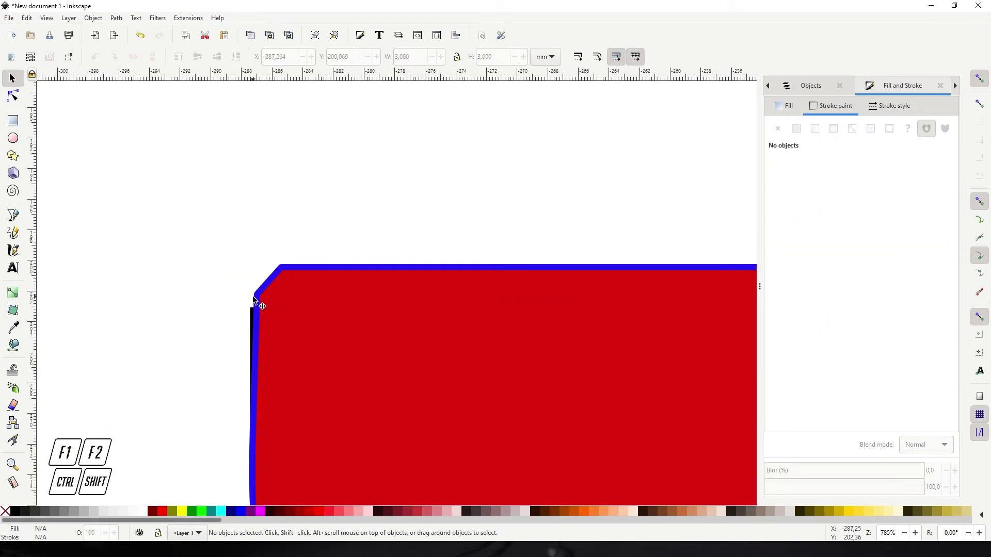
Select the fifth slot's bucket-filled path as an object of its own and clear the selection
left_click(250, 319)
left_click(252, 319)
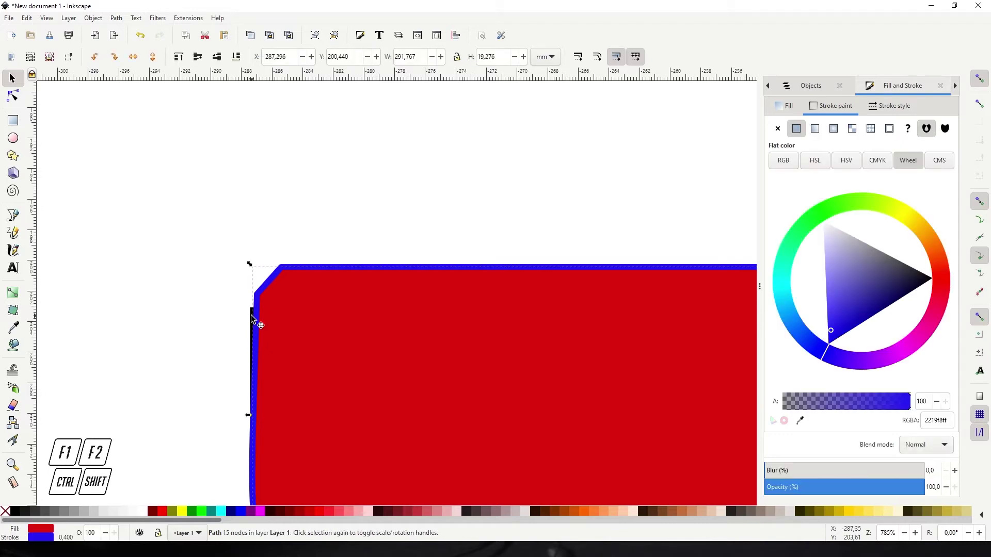
key("ctrl")
scroll(508, 299, "down", 8)
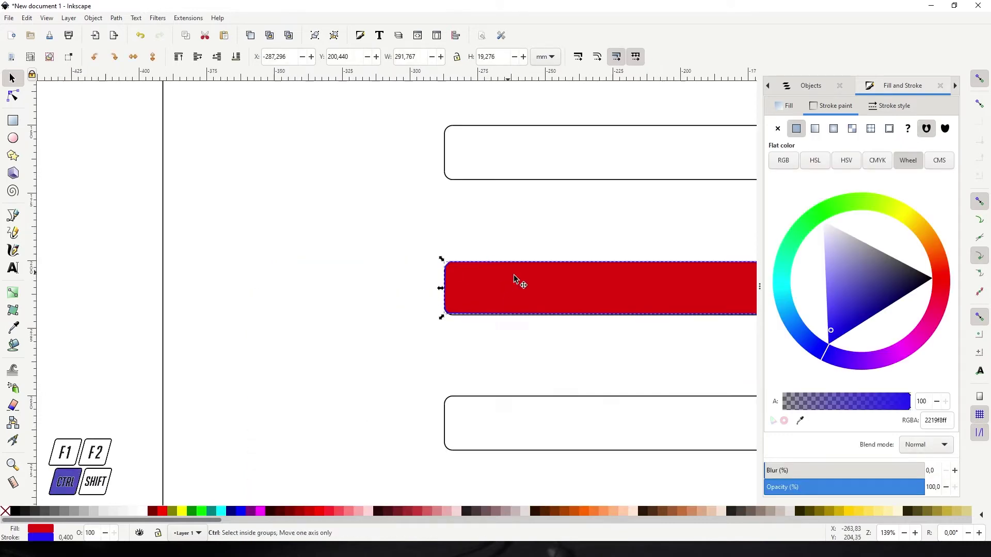
key("Escape")
Add the sample text "dsgdsdgdg" outside the large rounded outline and delete it again
left_click(116, 19)
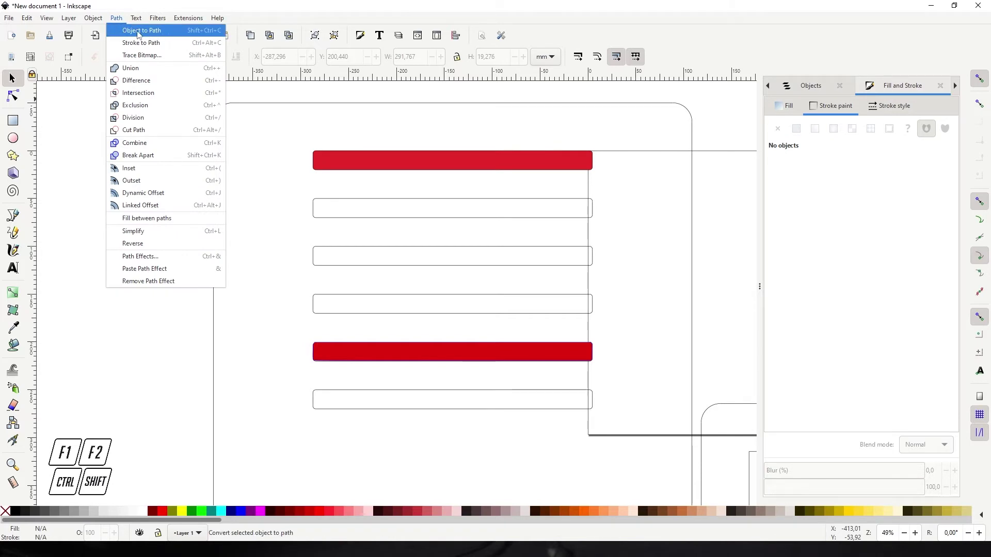
left_click(72, 362)
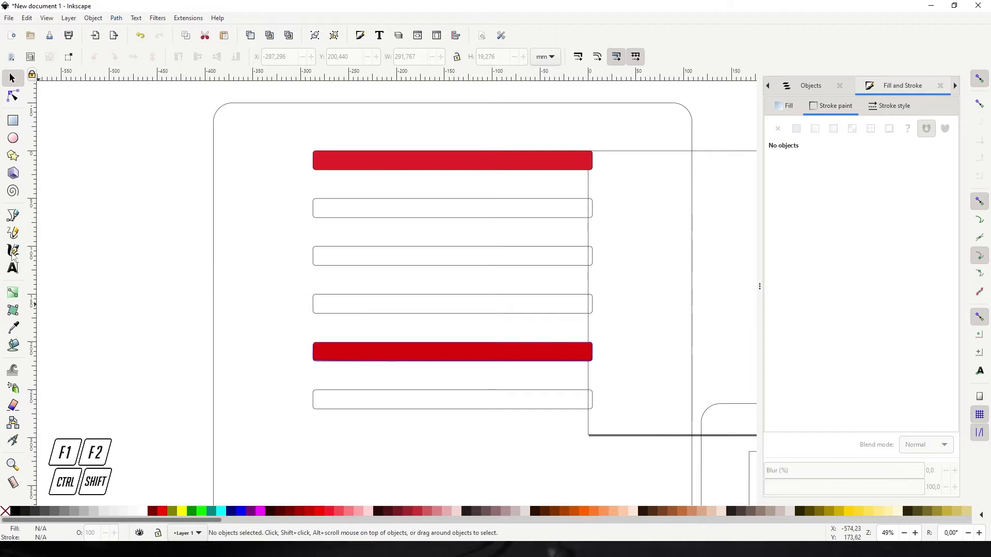
left_click(13, 268)
type("dsgdsdgdg")
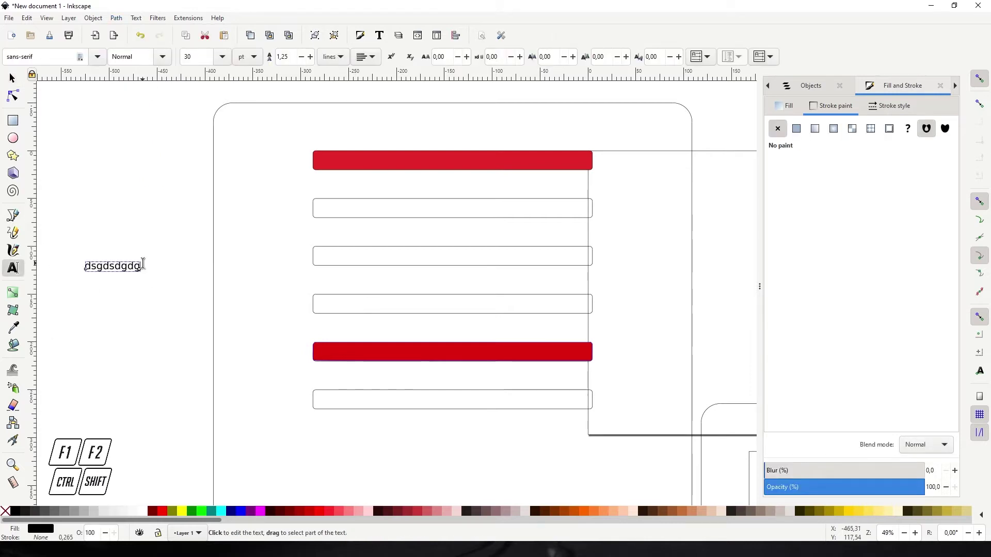
key("Escape")
key("F1")
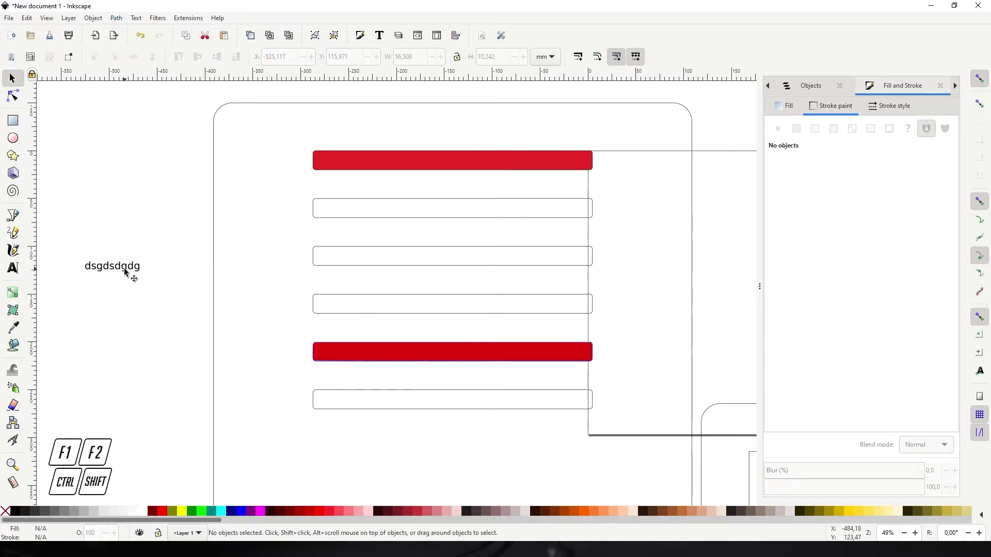
left_click(119, 273)
key("Delete")
left_click(115, 18)
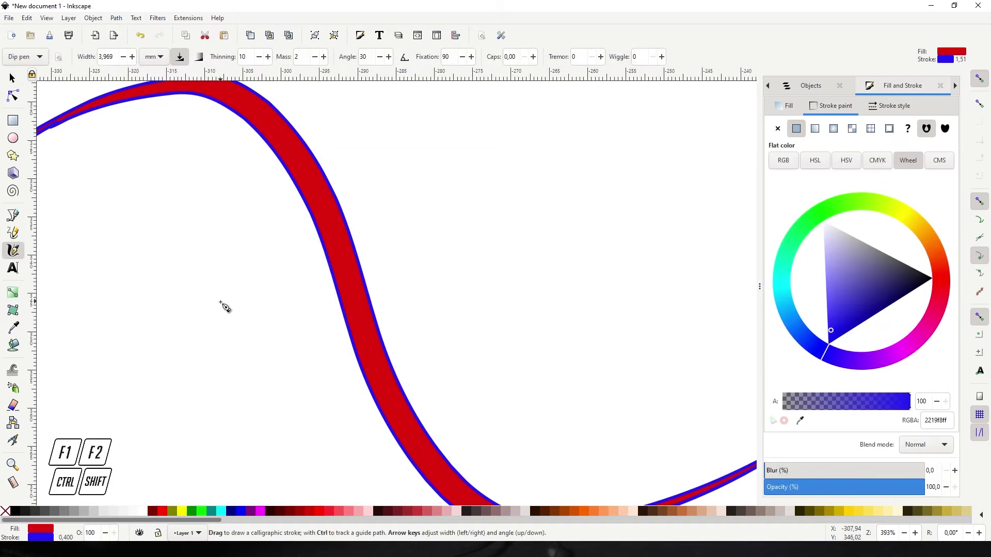
Change the calligraphic curve's stroke color to black, 000000ff
key("s")
key("ctrl")
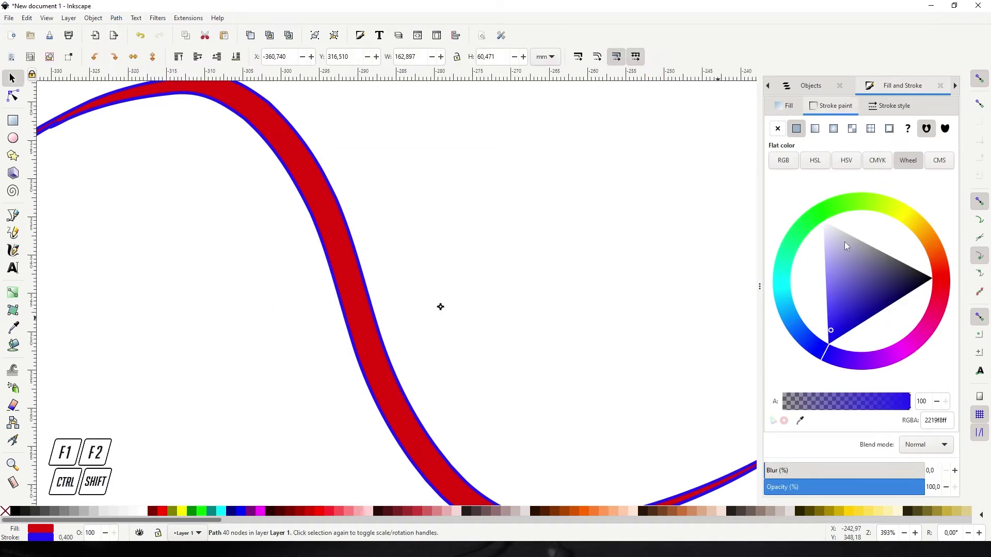
left_click_drag(845, 242, 984, 279)
scroll(394, 308, "down", 3)
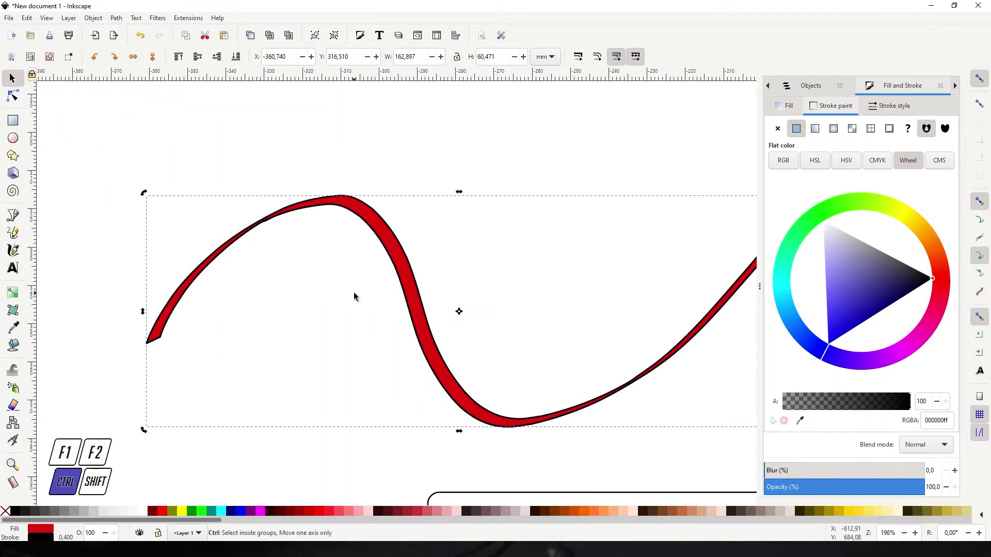
scroll(350, 295, "up", 3)
left_click(454, 300)
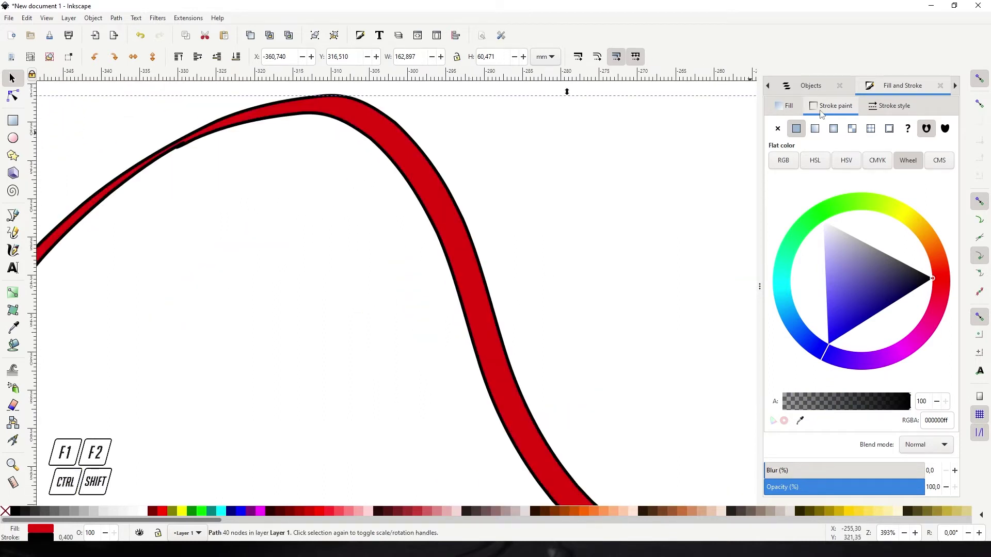
Raise the calligraphic curve's stroke width to 1.5 mm and undo the last width increase
left_click(891, 106)
left_click(834, 129)
left_click(834, 129)
left_click(834, 129)
left_click(834, 129)
left_click(834, 129)
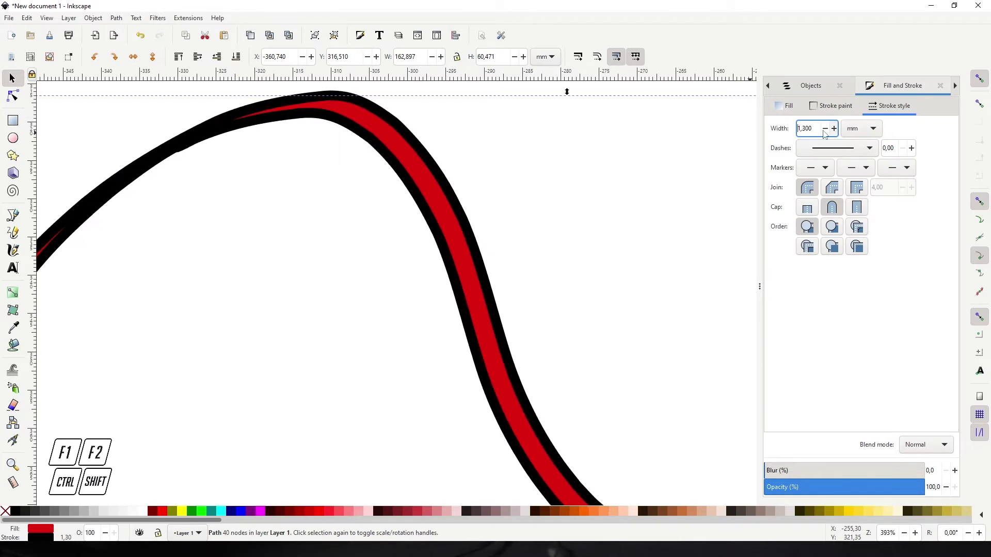
left_click(834, 128)
left_click(833, 129)
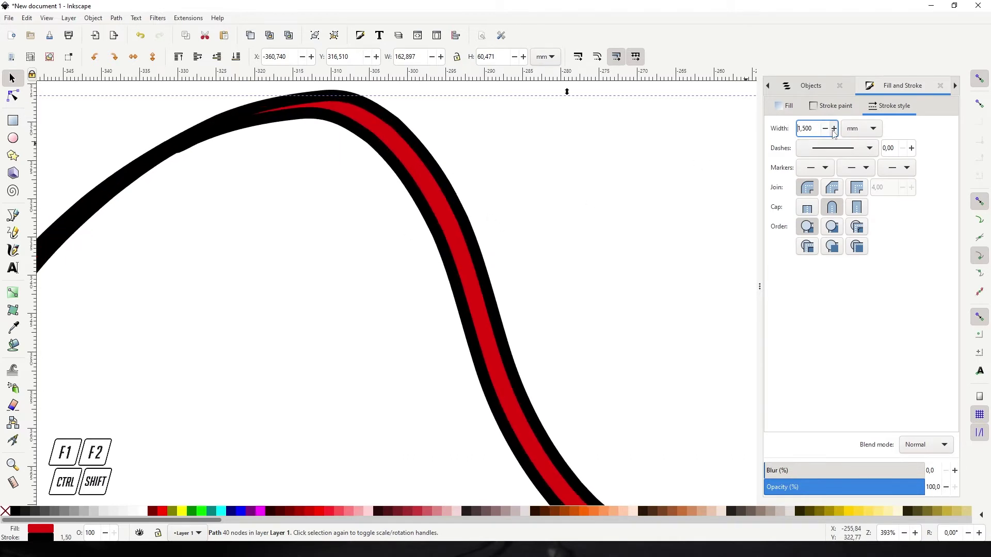
scroll(400, 200, "left", 5)
scroll(400, 201, "down", 3)
scroll(403, 211, "up", 3)
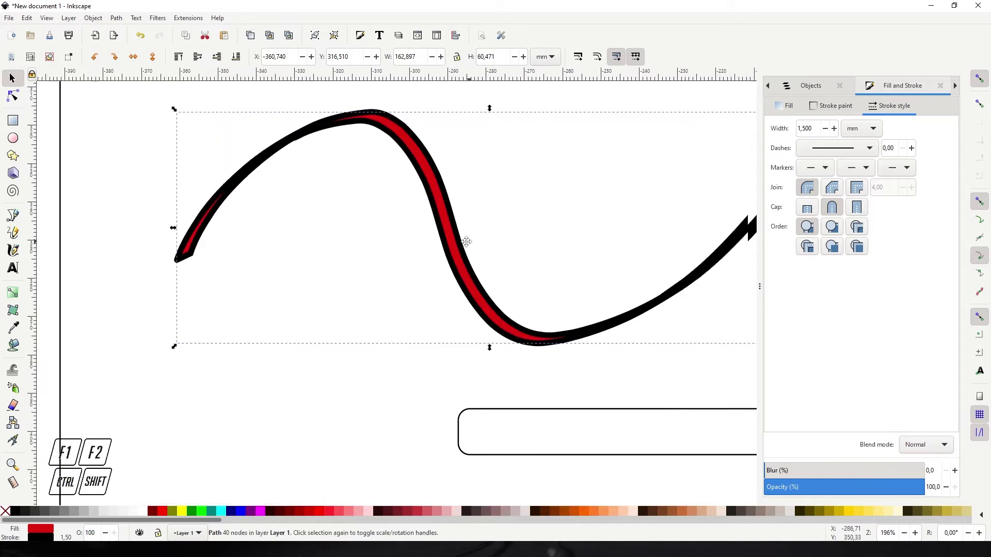
key("ctrl+z")
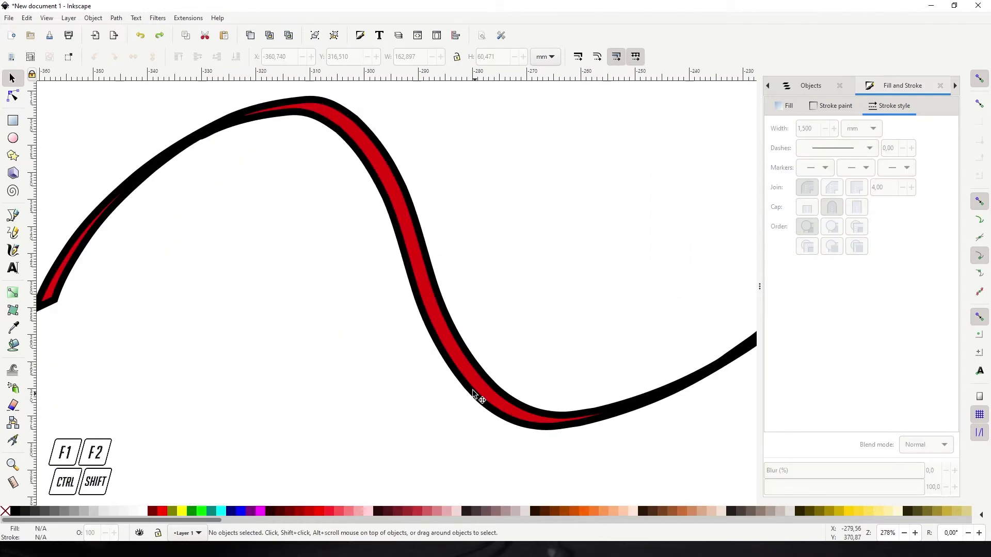
Remove the calligraphic curve's red fill and inspect the nodes along its outline
left_click(433, 265)
left_click(809, 115)
left_click(784, 105)
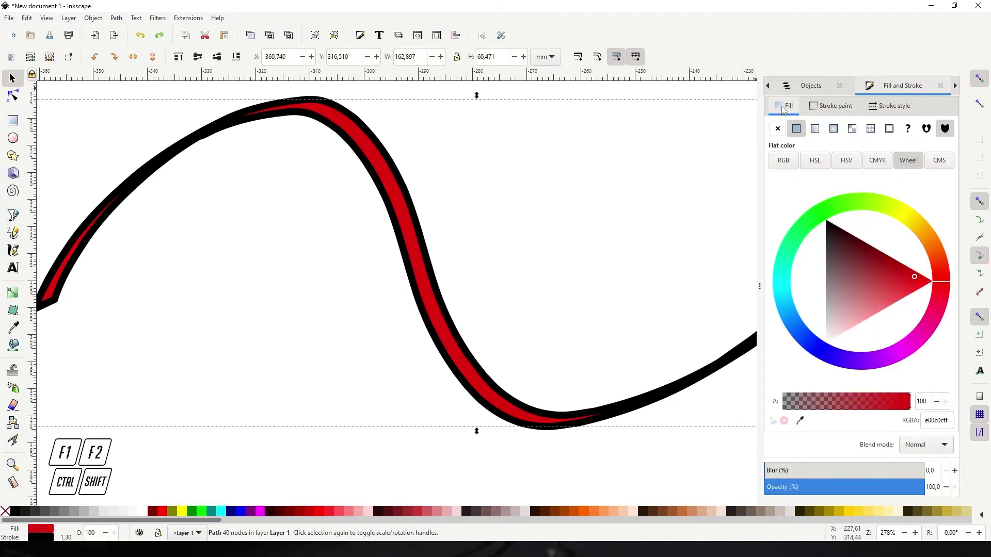
left_click(778, 129)
scroll(296, 211, "left", 1)
scroll(570, 259, "left", 4)
scroll(474, 265, "up", 4)
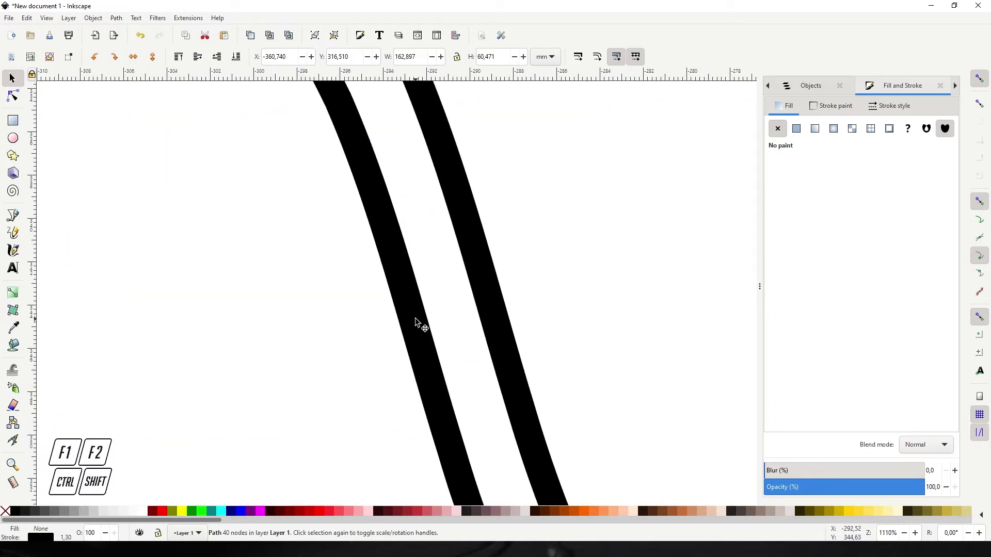
key("F2")
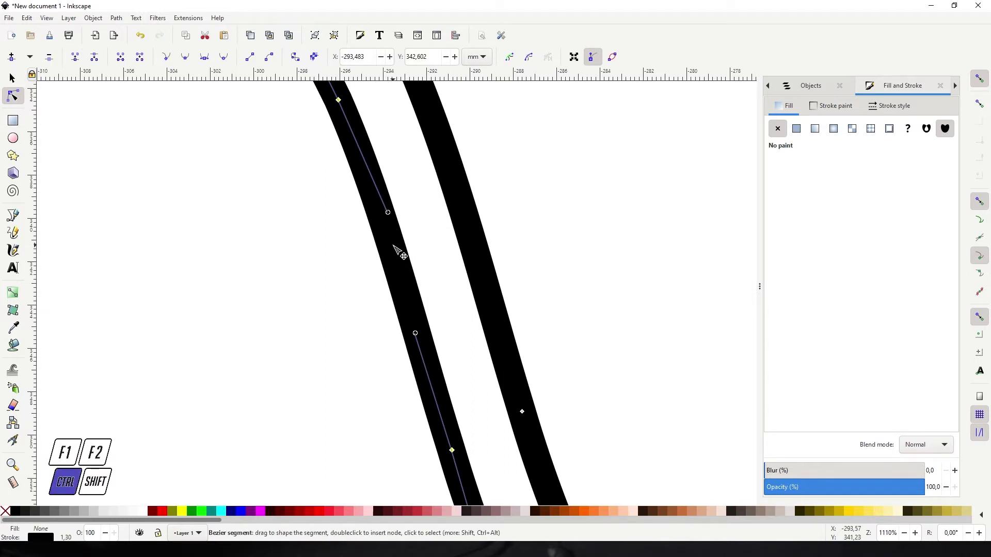
scroll(401, 254, "down", 3)
key("F1")
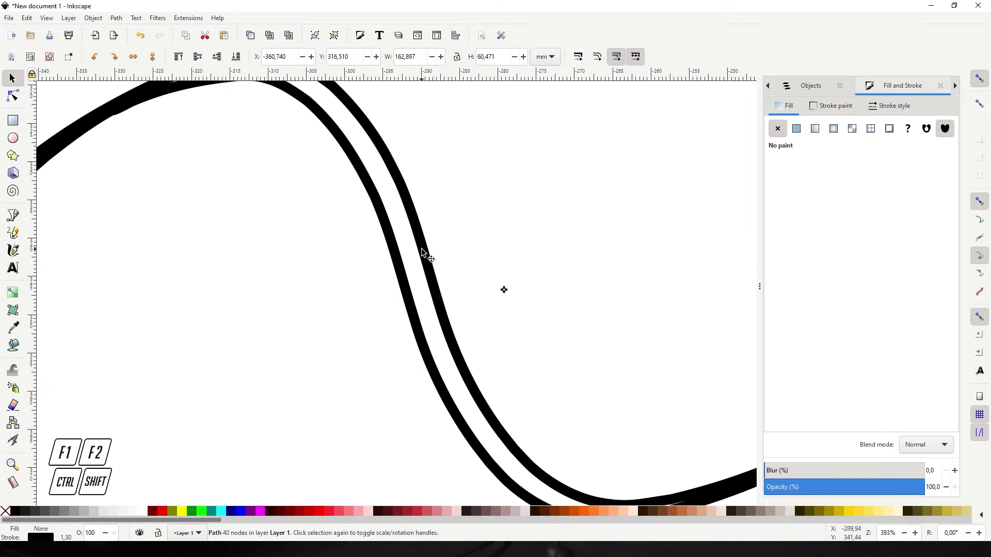
Convert the calligraphic curve's stroke to a path and clear the selection
scroll(381, 267, "down", 2)
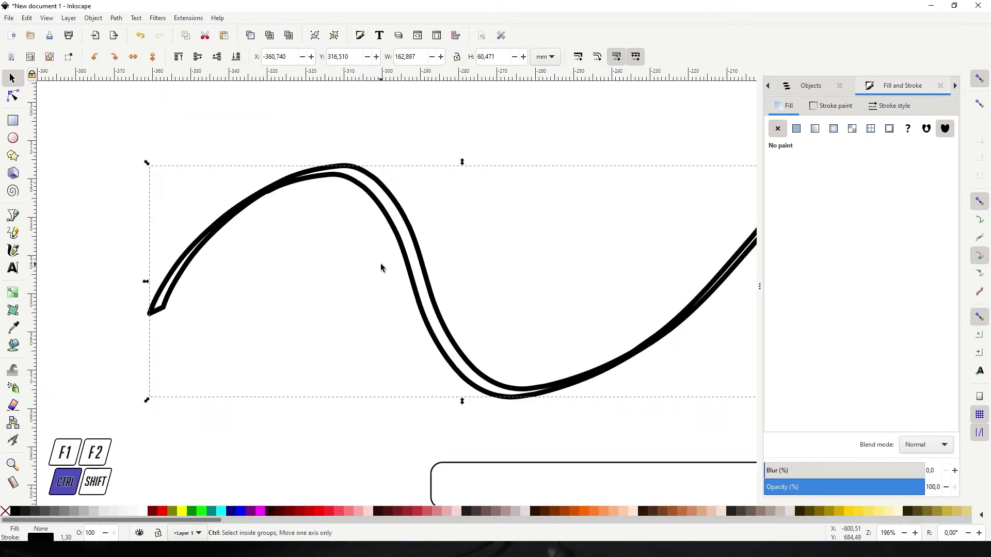
left_click(116, 17)
left_click(136, 39)
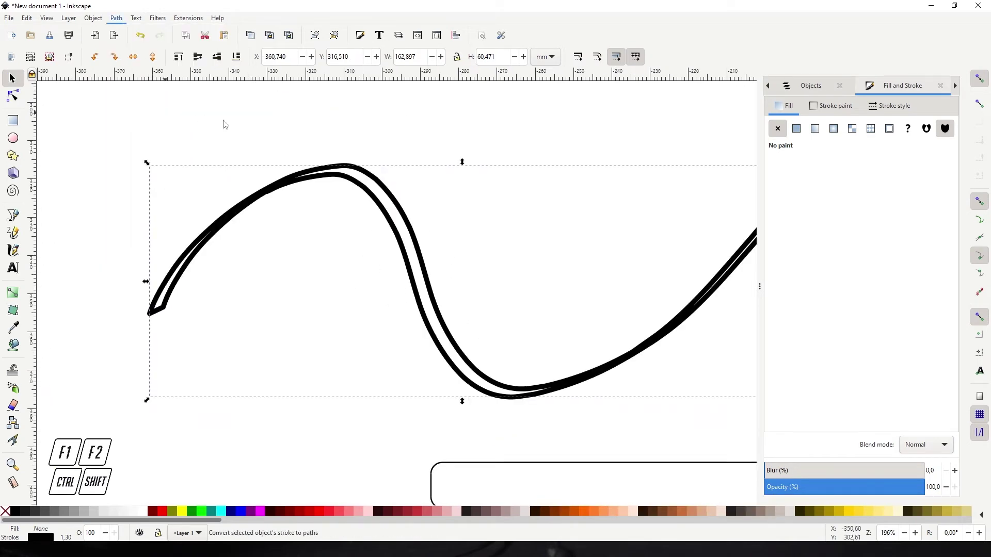
scroll(404, 270, "up", 4)
left_click(480, 258)
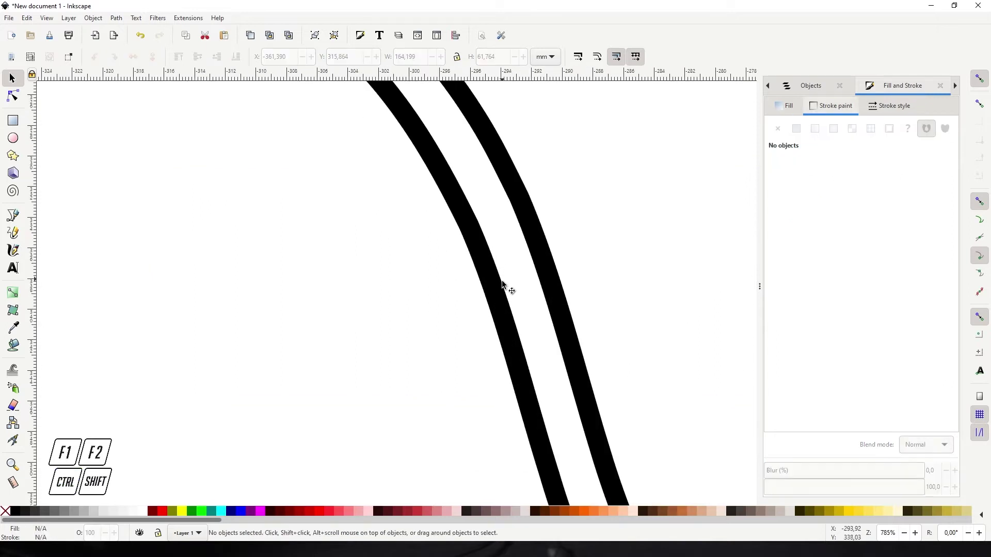
Select the converted curve outline and inspect the nodes on both edges of its former stroke
left_click(505, 325)
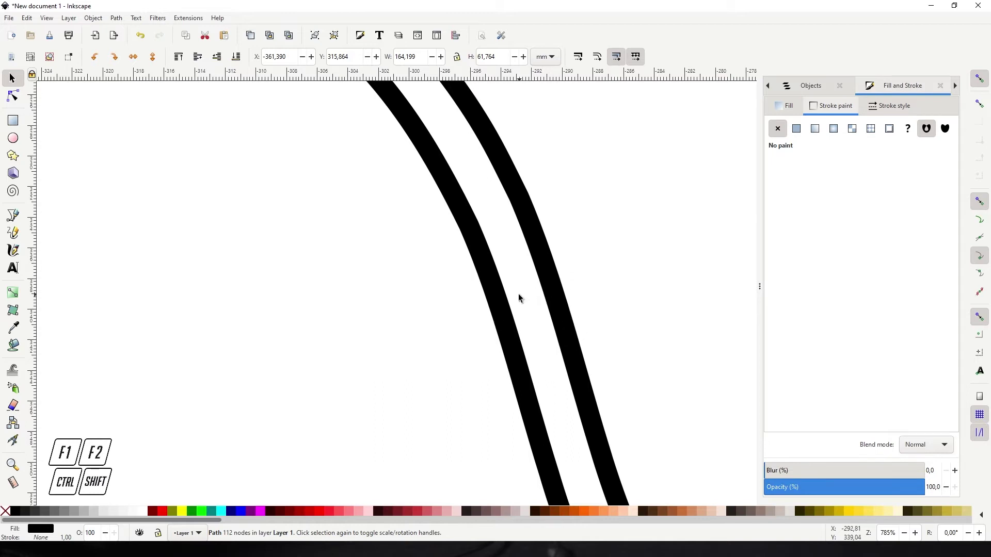
key("F2")
left_click_drag(513, 298, 492, 267)
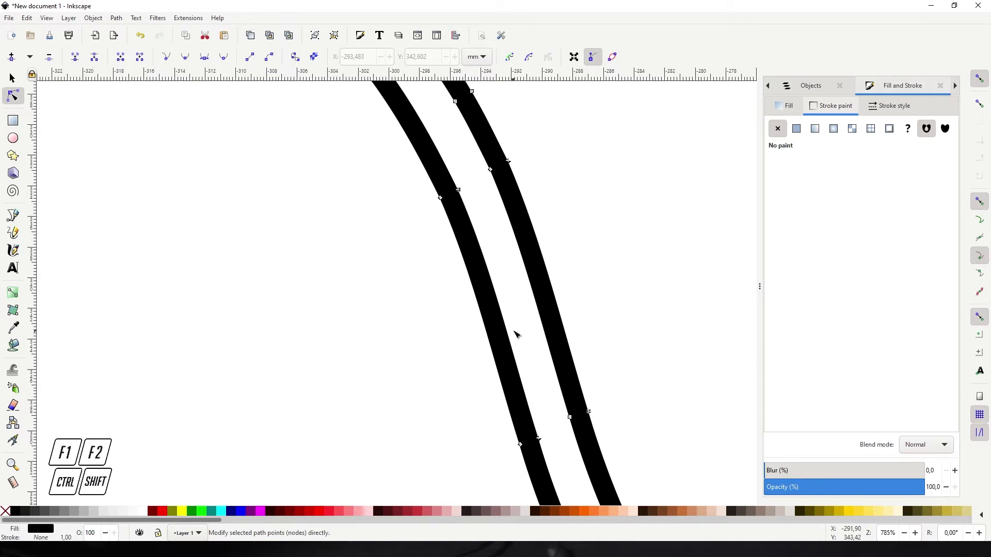
key("F1")
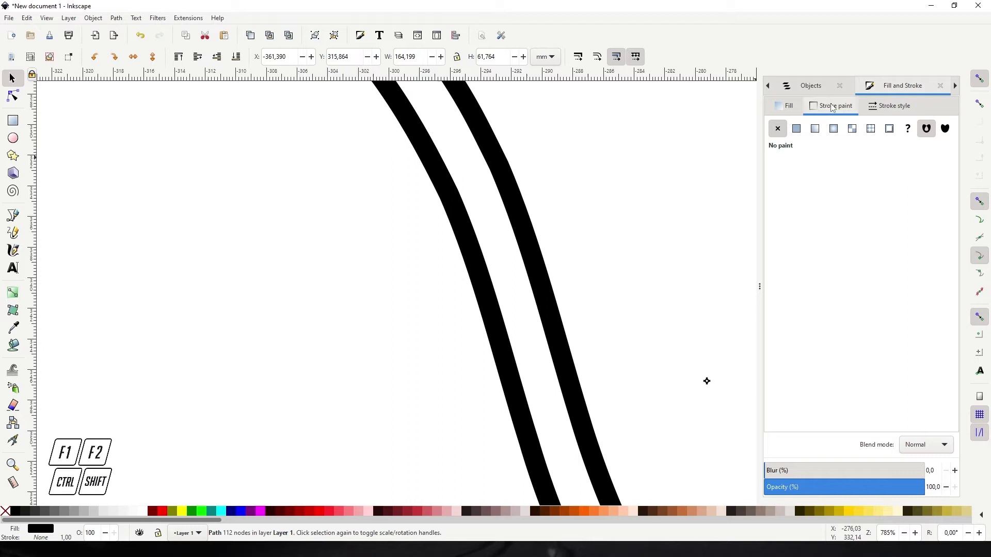
Give the converted curve outline a flat red fill and a black stroke 0.3 mm wide
left_click(785, 106)
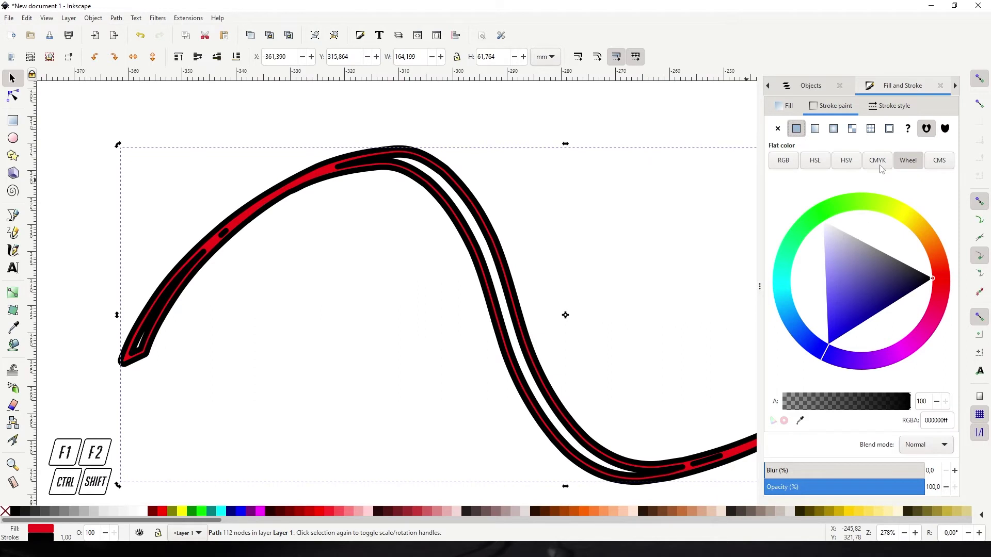
left_click(891, 105)
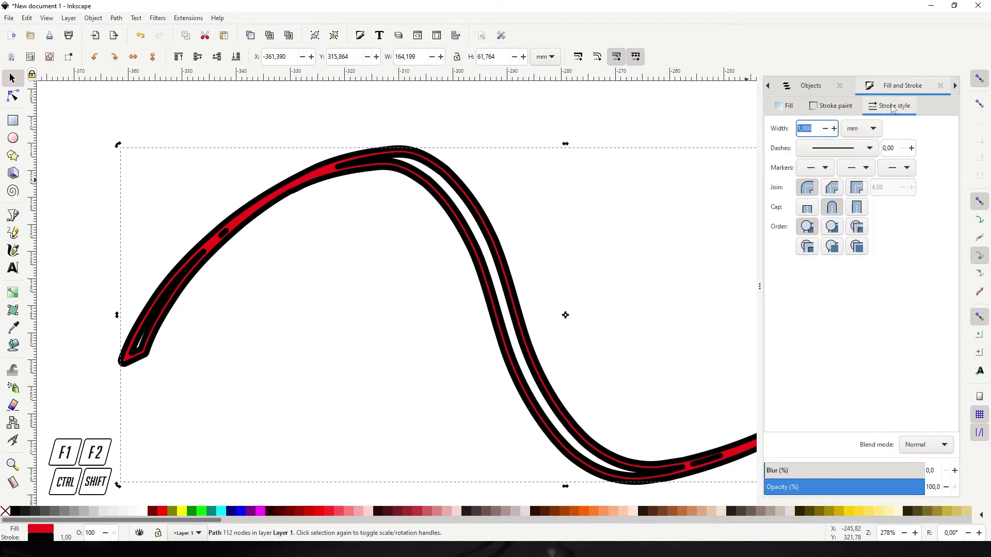
left_click(826, 129)
left_click(825, 129)
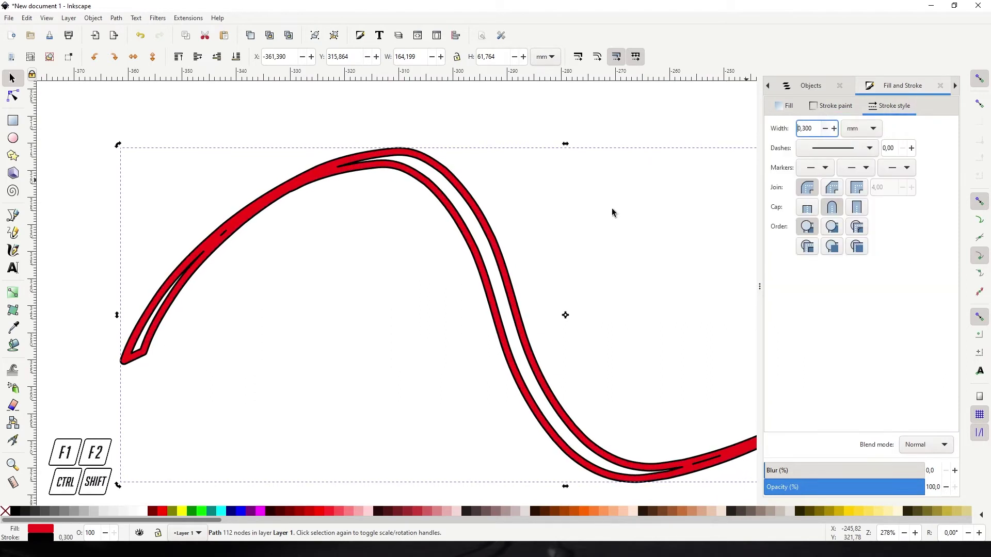
scroll(274, 248, "up", 1)
scroll(273, 248, "left", 1)
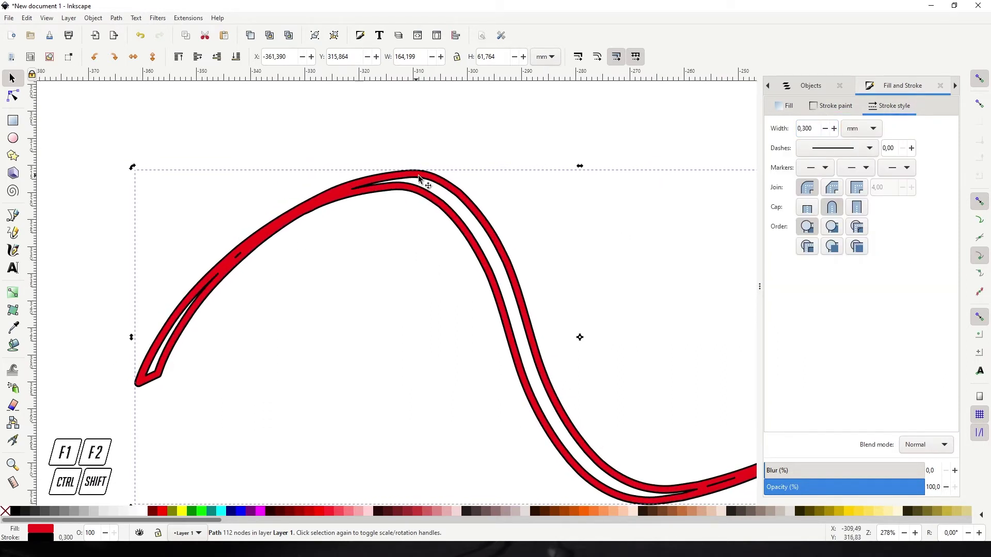
scroll(571, 400, "down", 5)
scroll(571, 400, "right", 6)
scroll(417, 343, "up", 5)
scroll(417, 343, "left", 4)
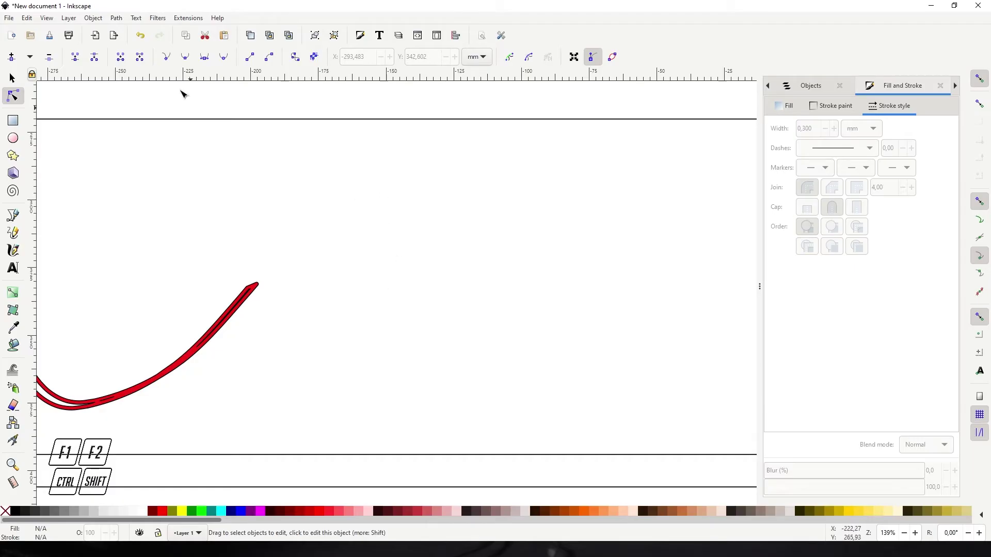
Scale the imported rose photo down to about 274 × 194 mm and place it beside the red curve
left_click(116, 19)
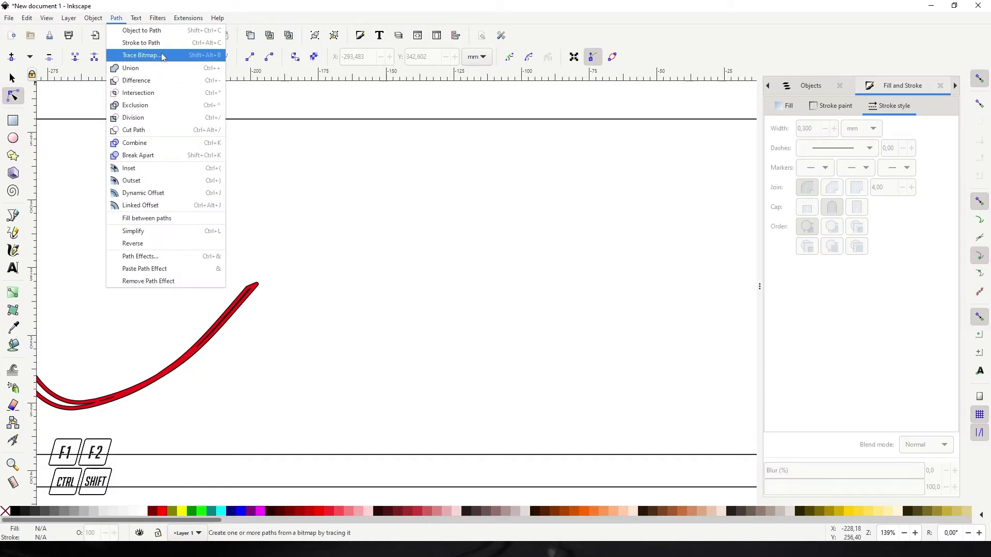
left_click(320, 205)
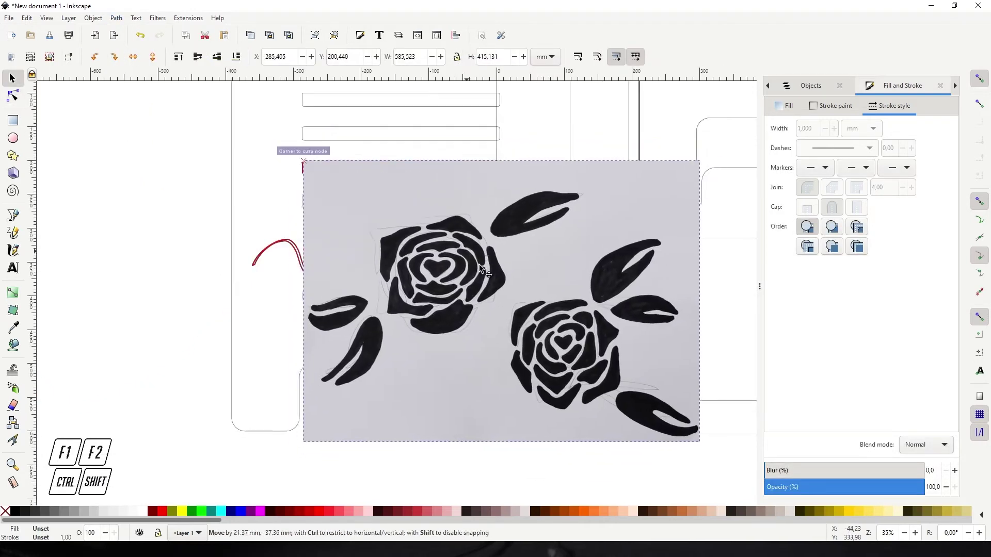
left_click_drag(359, 221, 377, 228)
left_click_drag(317, 165, 526, 317)
left_click_drag(571, 339, 422, 228)
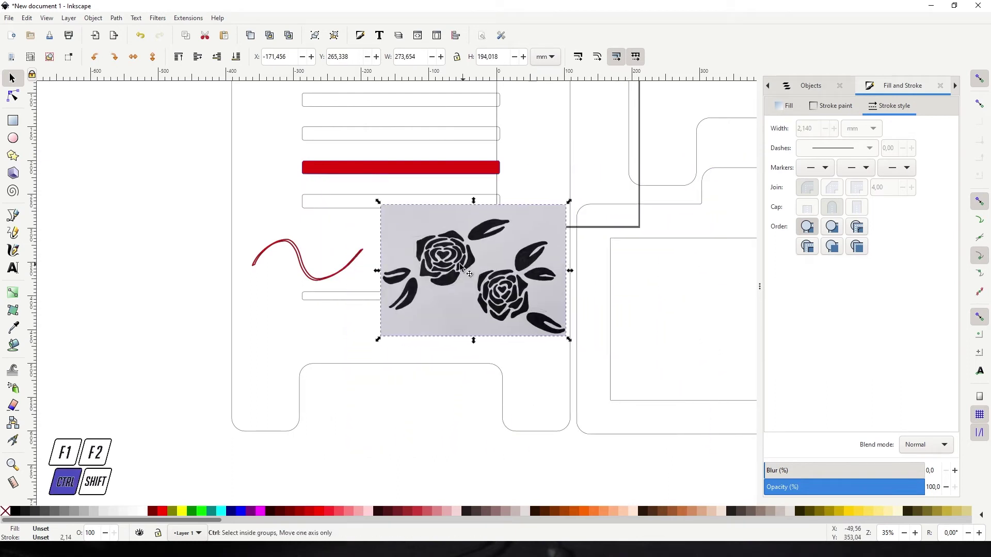
scroll(453, 260, "up", 3)
scroll(462, 235, "up", 1)
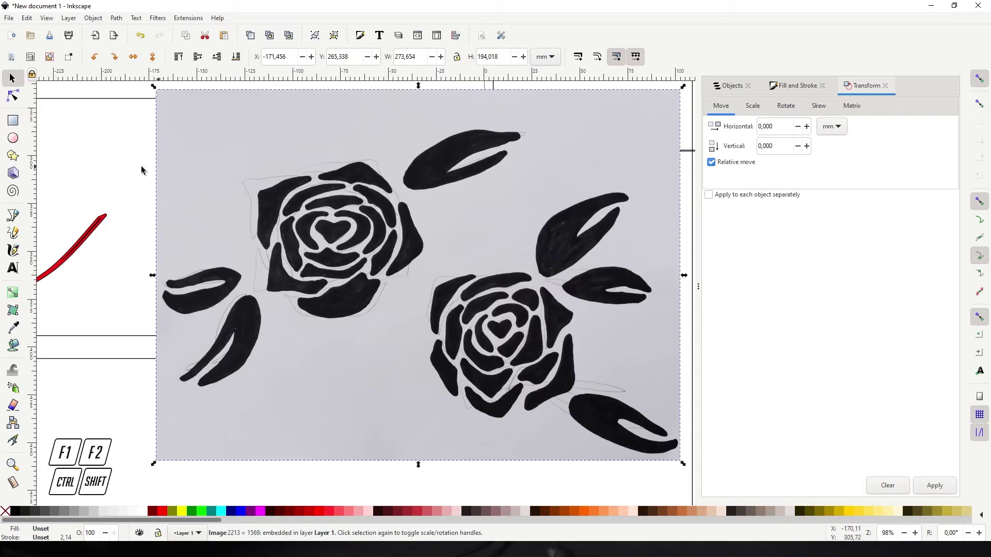
Open Trace Bitmap for the selected rose photo
left_click(312, 171)
left_click(116, 18)
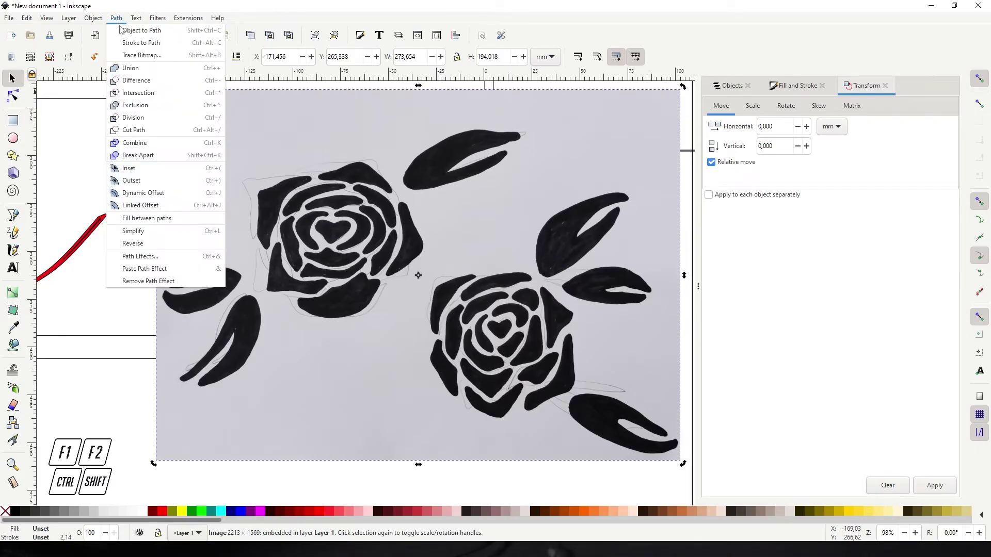
left_click(142, 61)
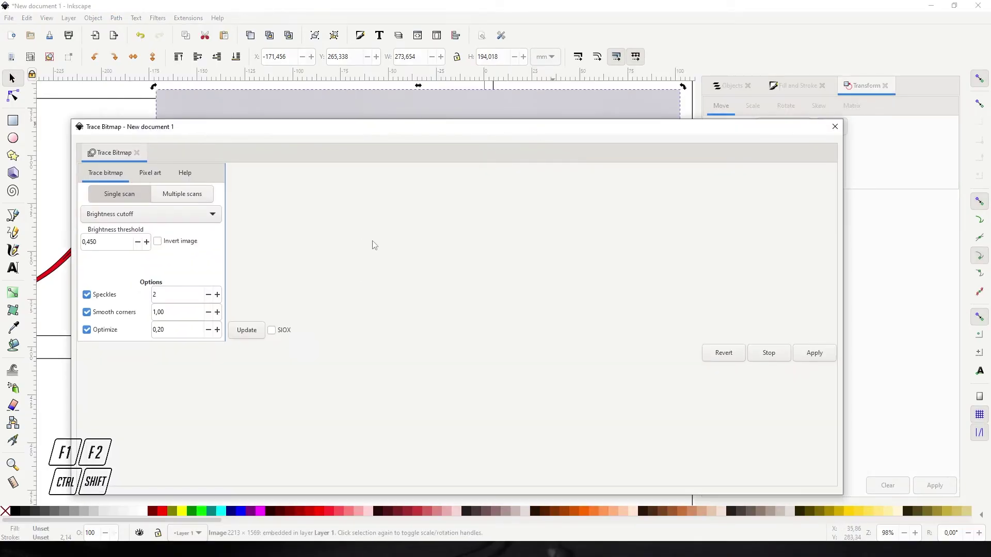
left_click_drag(466, 127, 384, 264)
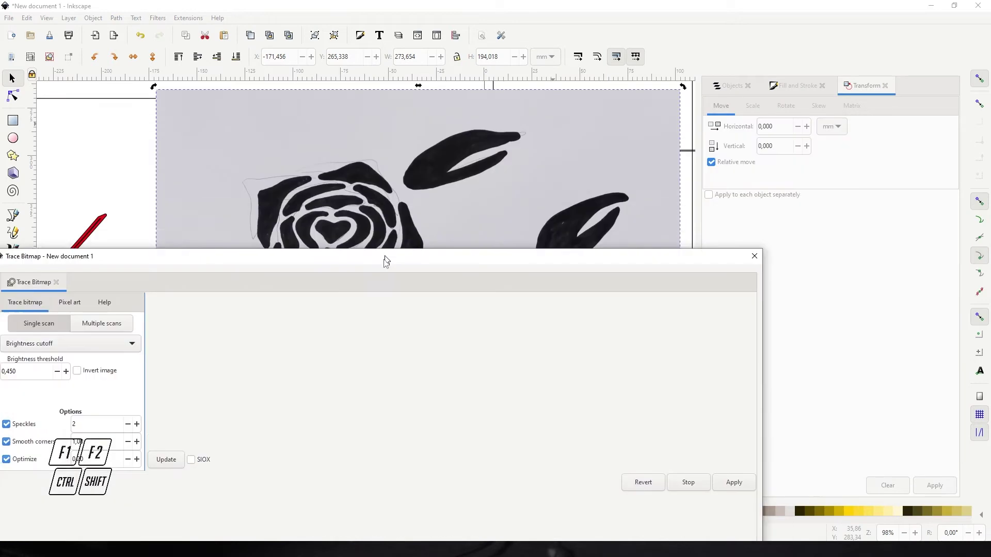
left_click(871, 179)
right_click(866, 89)
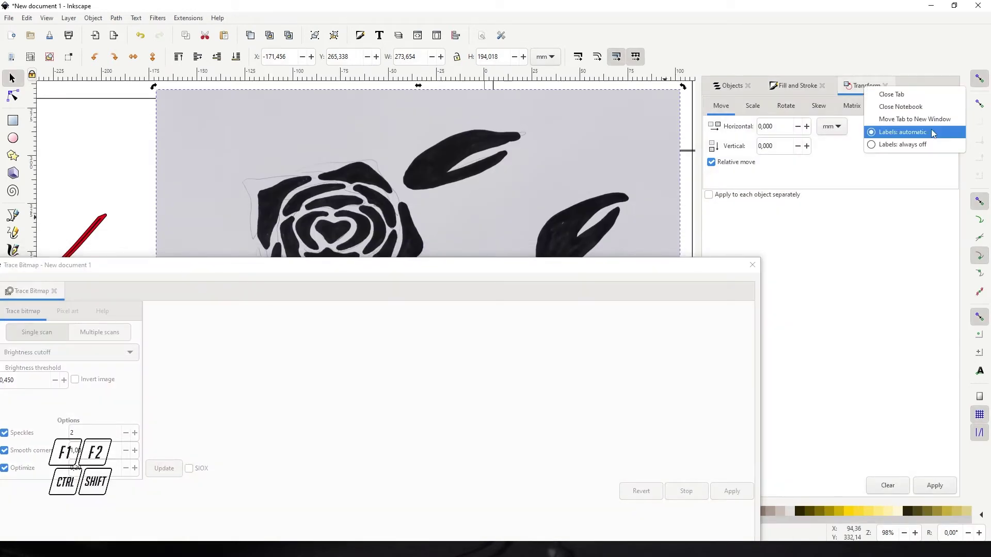
left_click(471, 272)
mouse_move(453, 271)
left_mouse_down()
mouse_move(539, 90)
mouse_move(542, 113)
left_mouse_up()
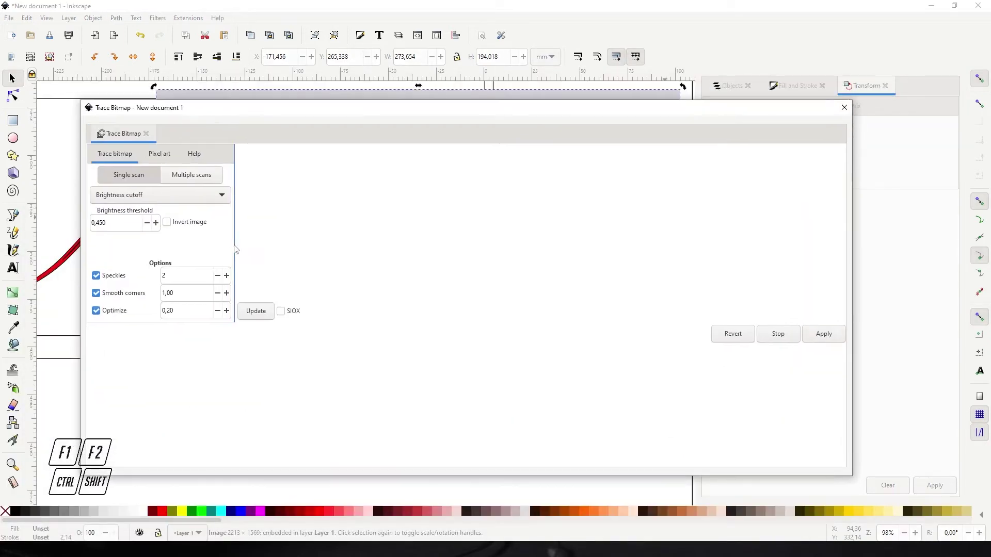
Preview and apply a single-scan brightness cutoff trace of the rose photo with a 0.450 threshold, and close the tracing dialog
left_click(257, 312)
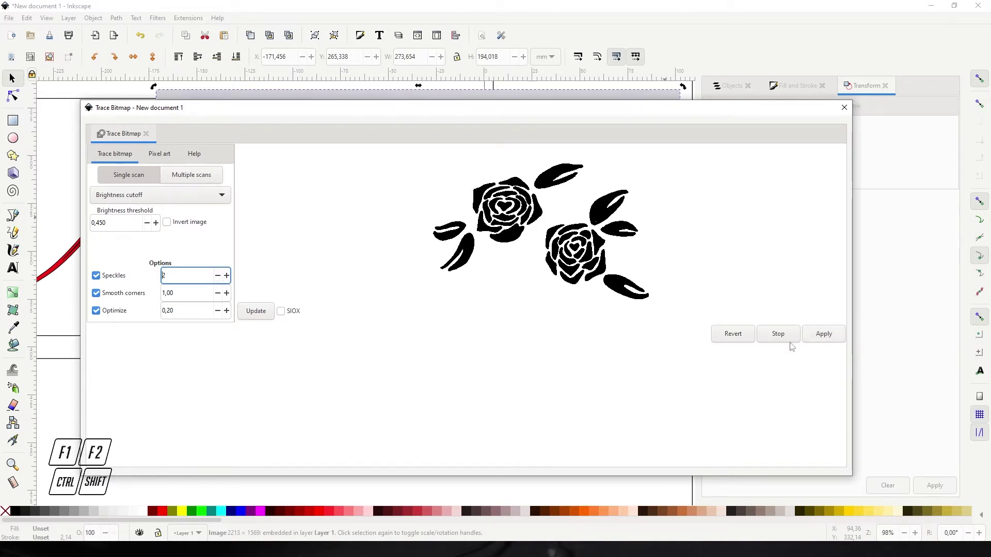
left_click(812, 337)
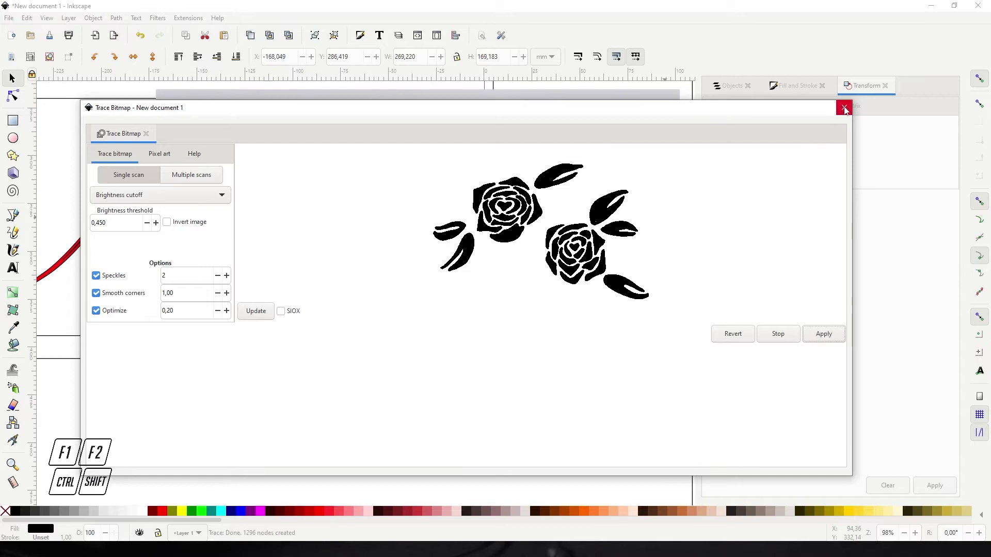
left_click(845, 108)
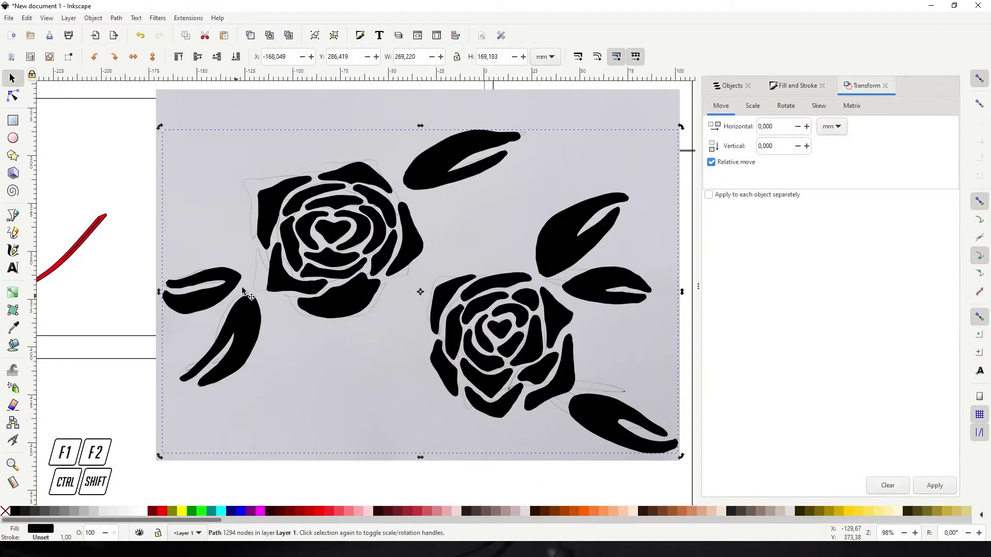
Move the traced rose path off the source photo into empty canvas space
key("ctrl")
scroll(319, 309, "down", 2)
mouse_move(312, 325)
left_mouse_down()
mouse_move(440, 301)
mouse_move(442, 291)
mouse_move(423, 316)
mouse_move(264, 370)
mouse_move(242, 393)
left_mouse_up()
Inspect the nodes along the traced rose petals, try moving one on the central heart's edge and undo that change
scroll(242, 394, "up", 4)
key("F2")
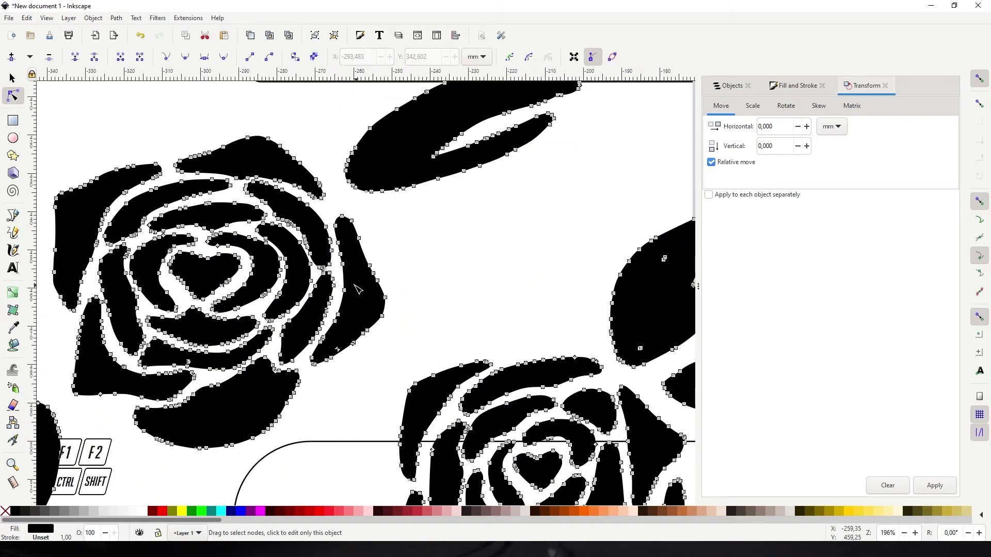
scroll(202, 287, "up", 3)
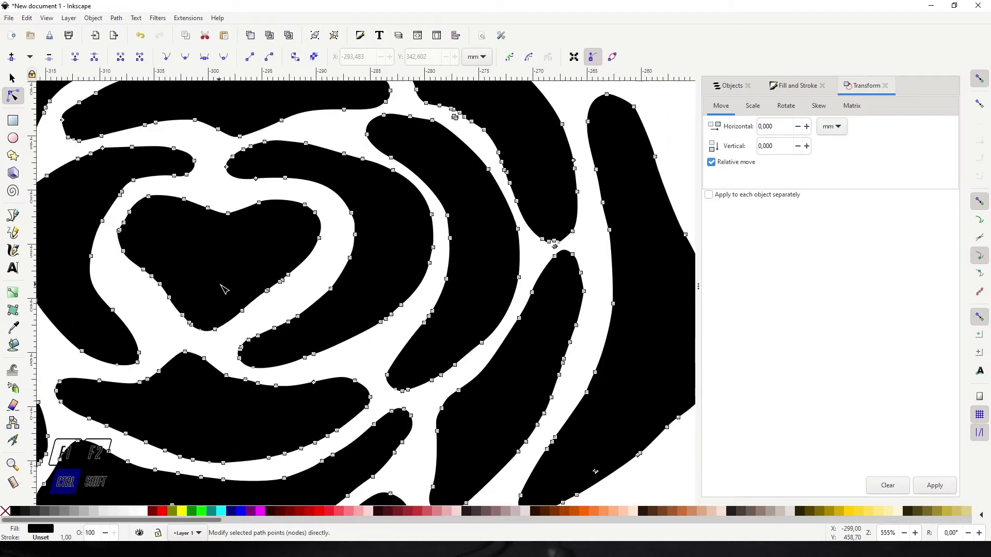
left_click_drag(267, 292, 265, 315)
key("ctrl+z")
scroll(371, 305, "down", 6)
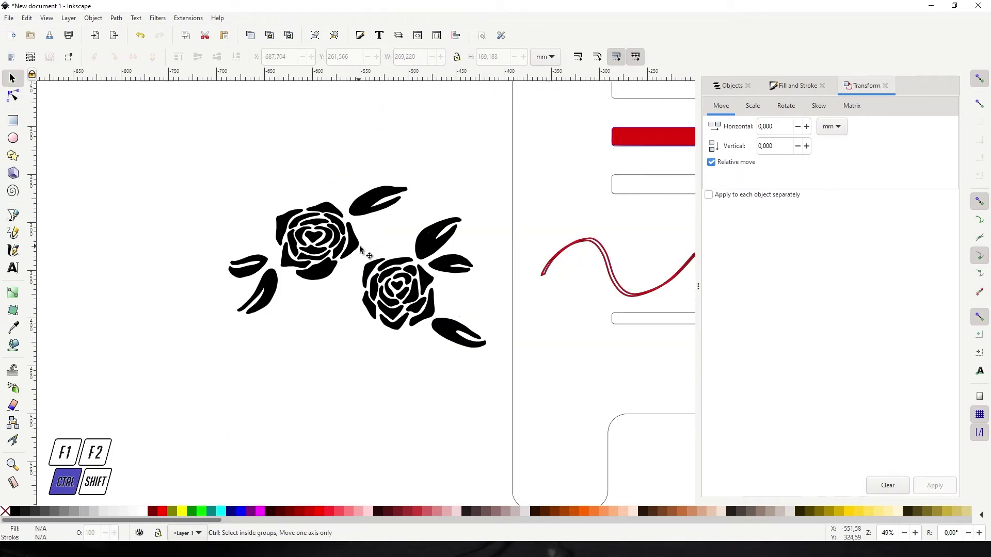
Examine the traced petals' edges up close for smoothness and stray specks
scroll(301, 243, "up", 11)
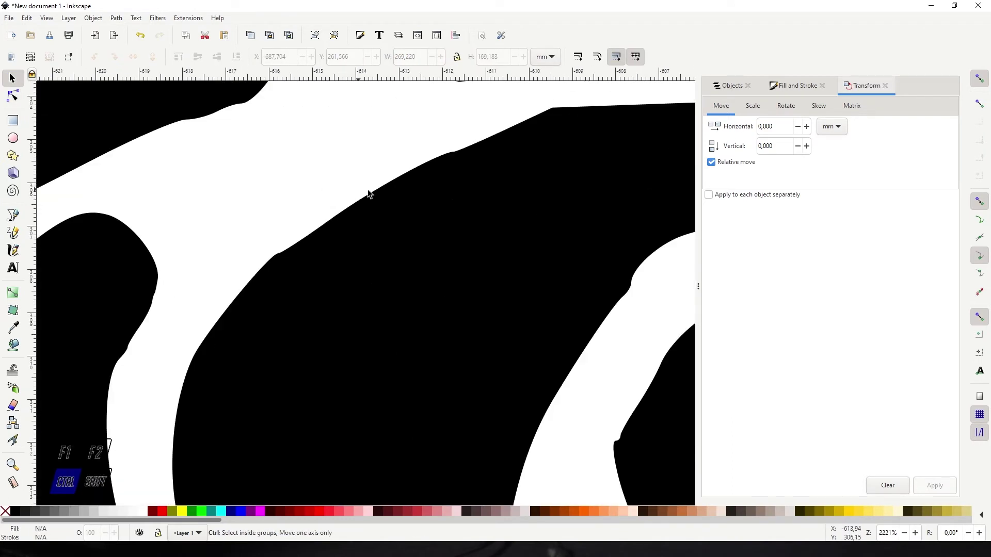
scroll(426, 242, "up", 3)
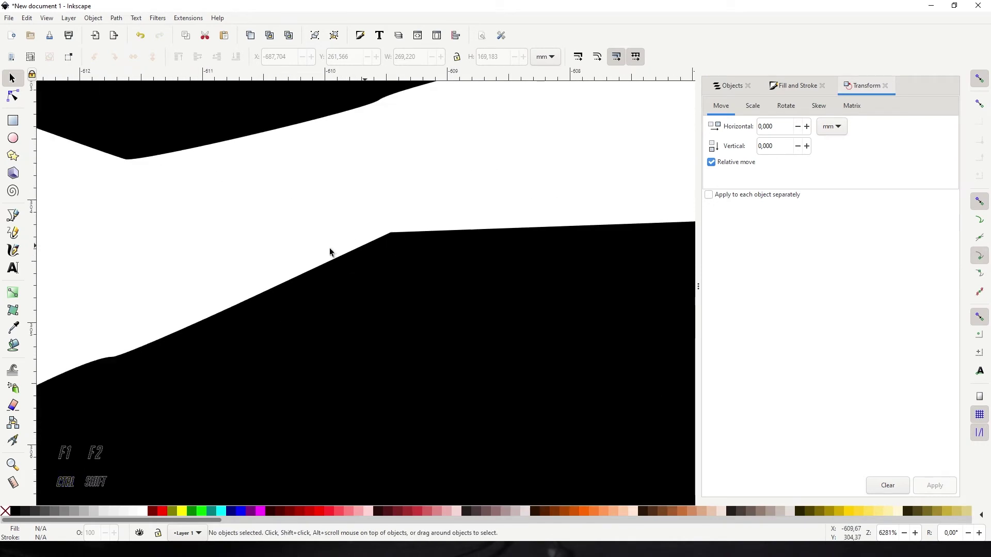
scroll(382, 227, "down", 7)
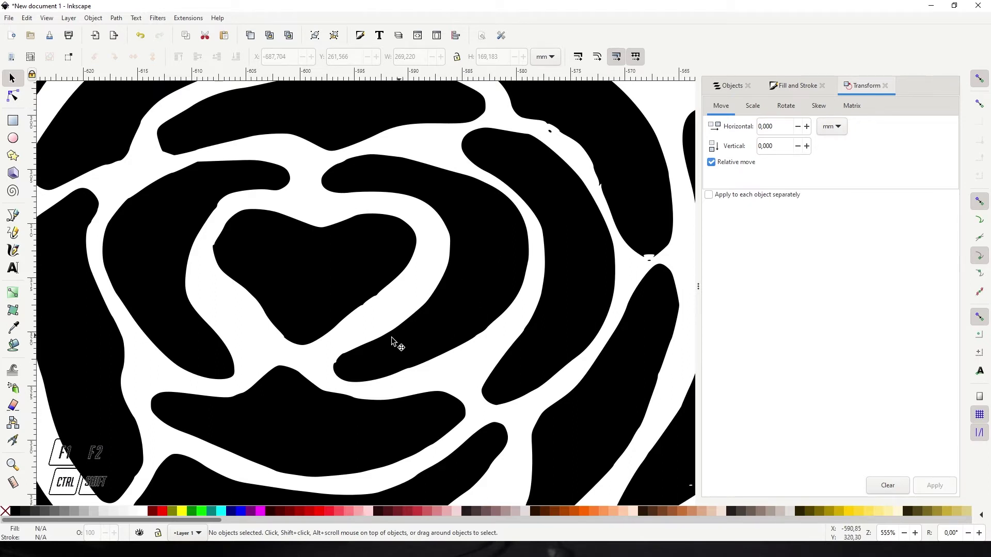
scroll(435, 350, "down", 5)
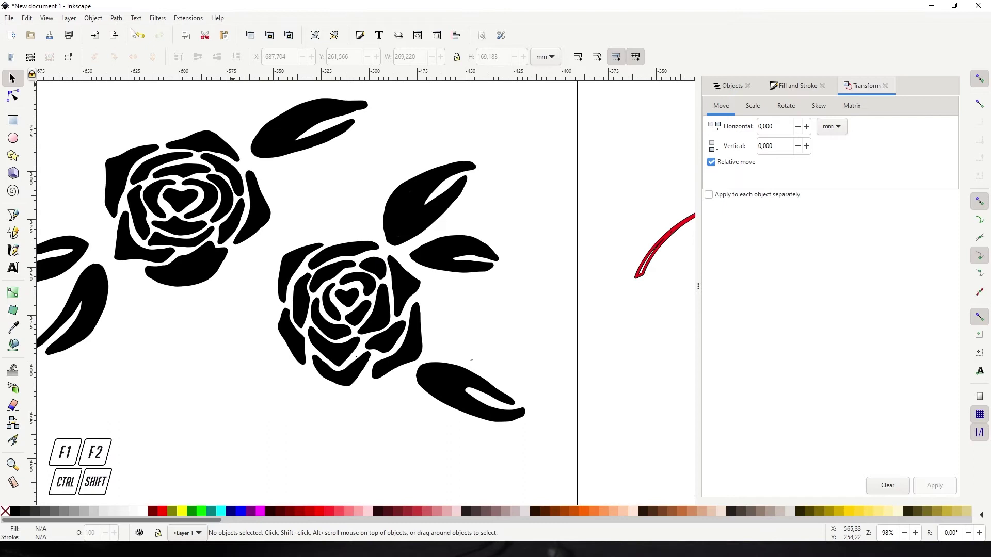
left_click(117, 20)
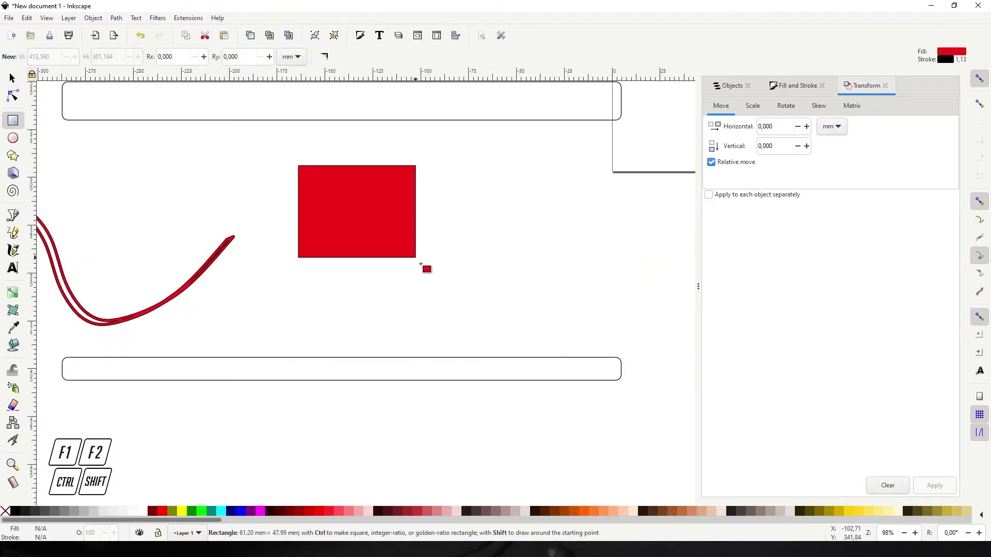
Draw two overlapping rectangles beside the red curve, about 66 × 52 mm and 75 × 51 mm
left_click_drag(421, 264, 424, 265)
left_click_drag(519, 309, 375, 214)
key("F1")
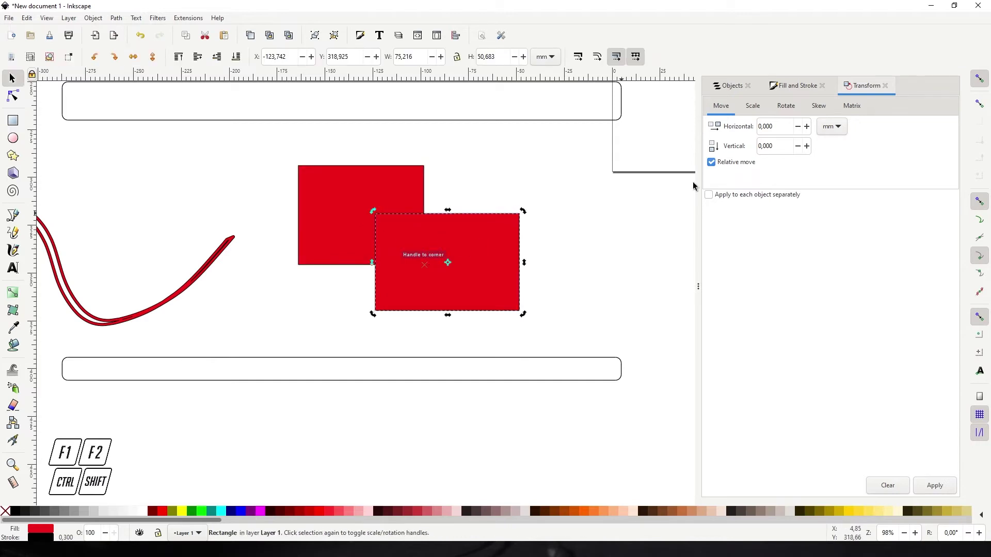
Change the front rectangle's fill to flat green 27ff00ff
left_click(801, 85)
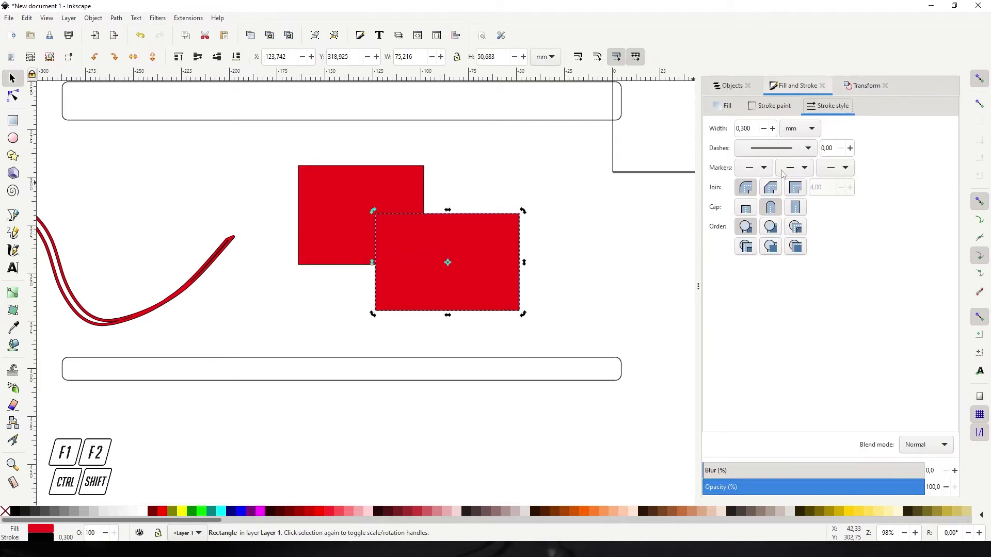
left_click(723, 106)
left_click(799, 199)
left_click_drag(799, 198, 789, 194)
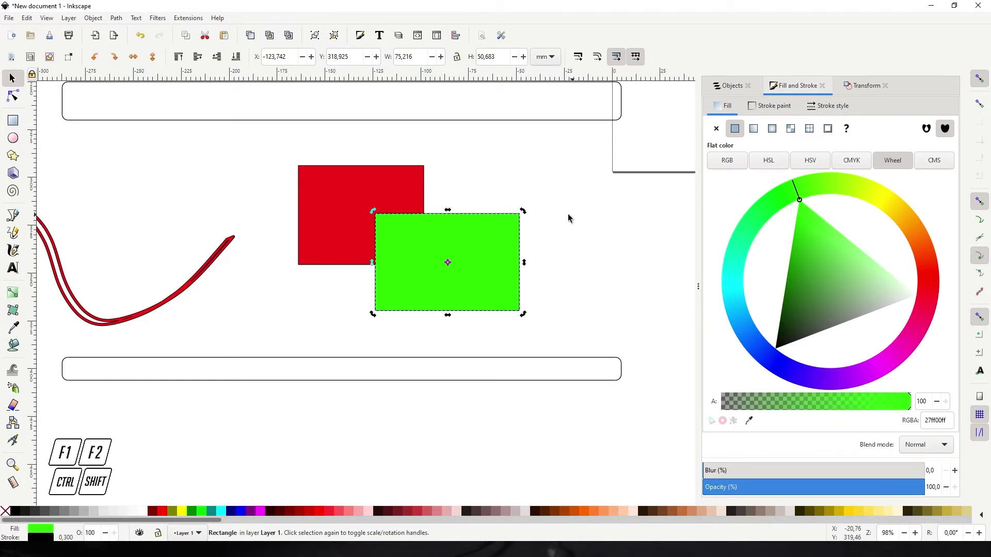
Select the red and green rectangles together and merge them with Union
scroll(427, 230, "up", 1, "ctrl")
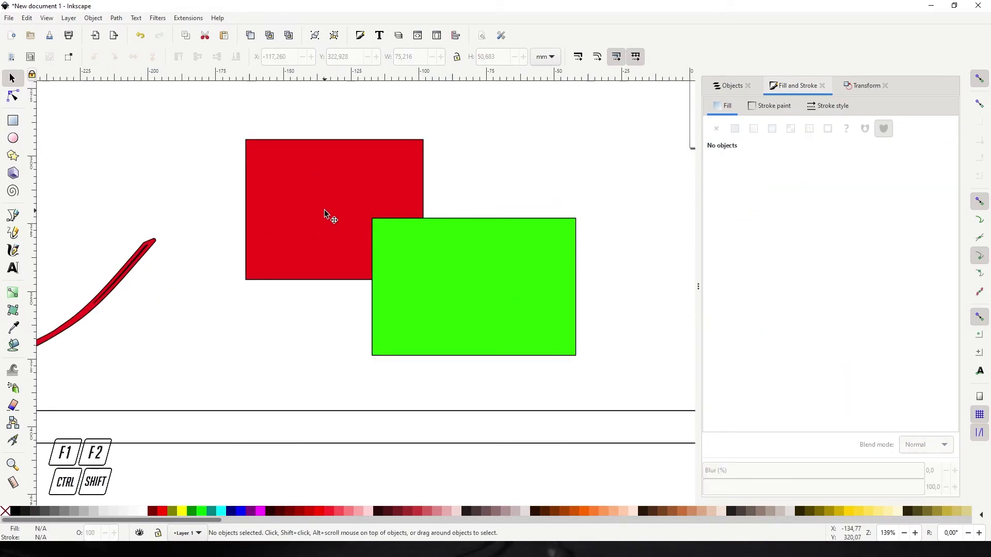
left_click(326, 213)
key("shift")
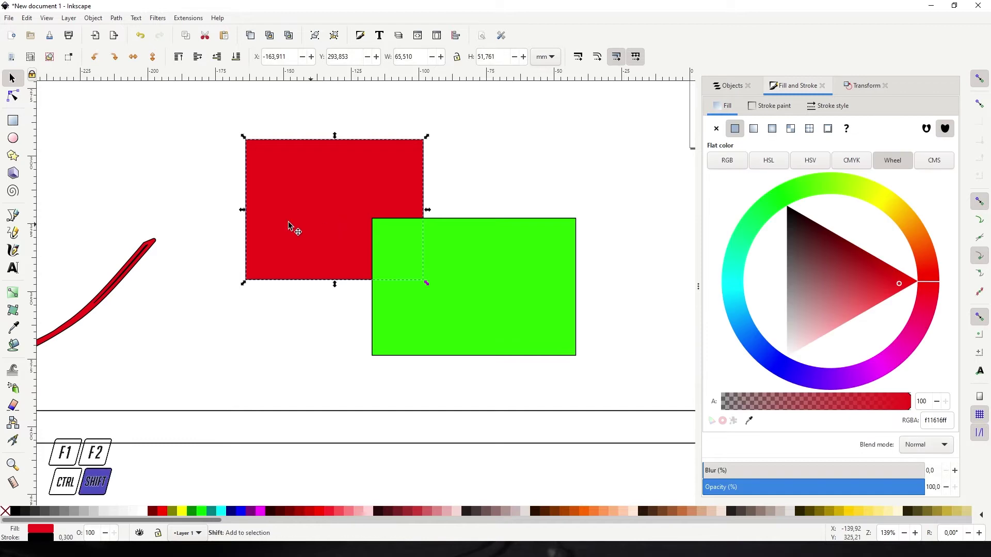
left_click(528, 272, "shift")
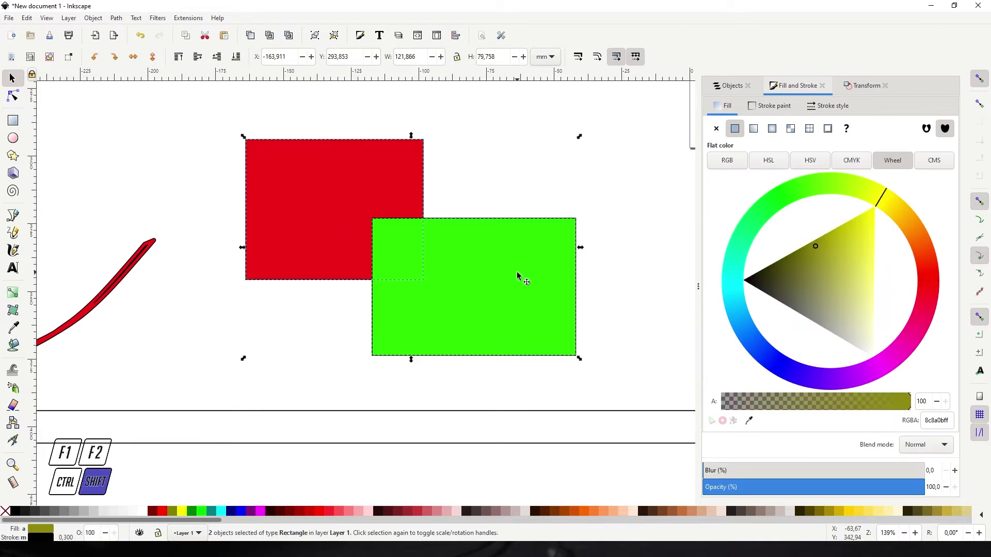
left_click(117, 18)
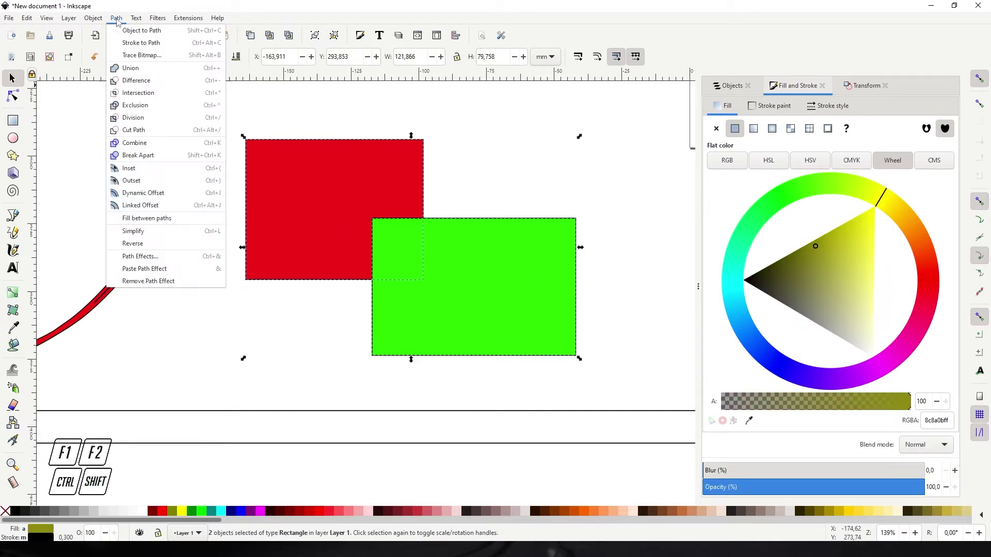
left_click(133, 67)
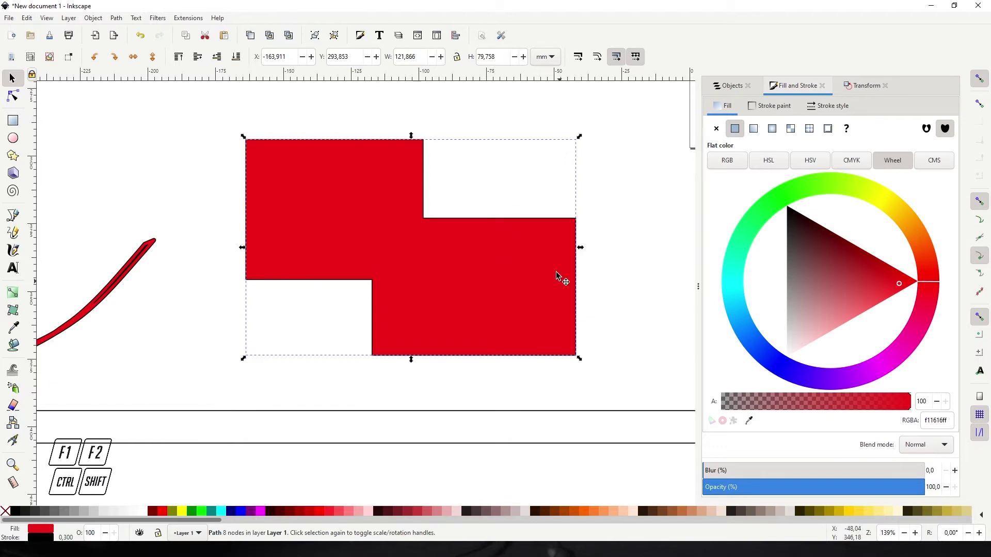
Inspect the corner nodes along the merged rectangles' outline and undo the union
key("F2")
scroll(418, 230, "up", 1)
scroll(429, 212, "up", 1)
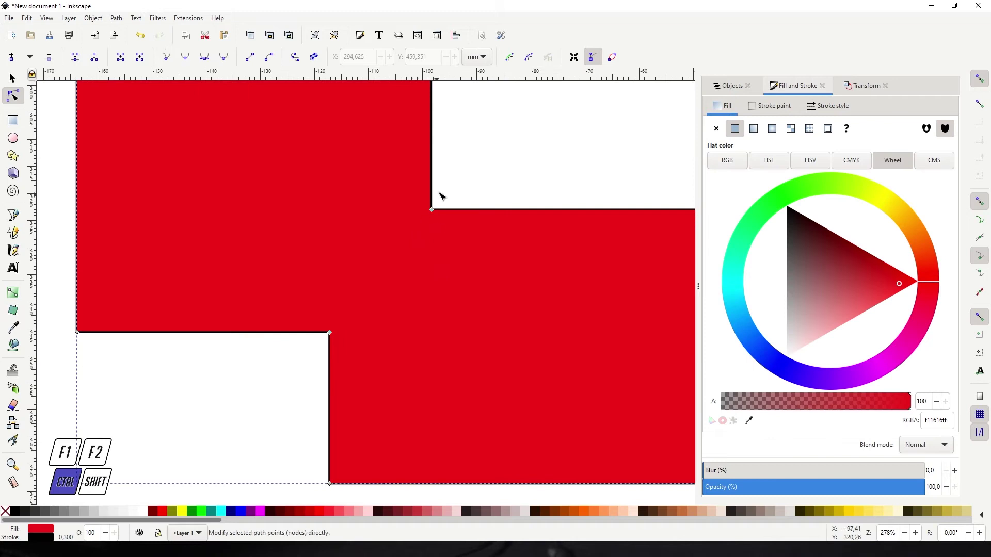
scroll(413, 274, "down", 3)
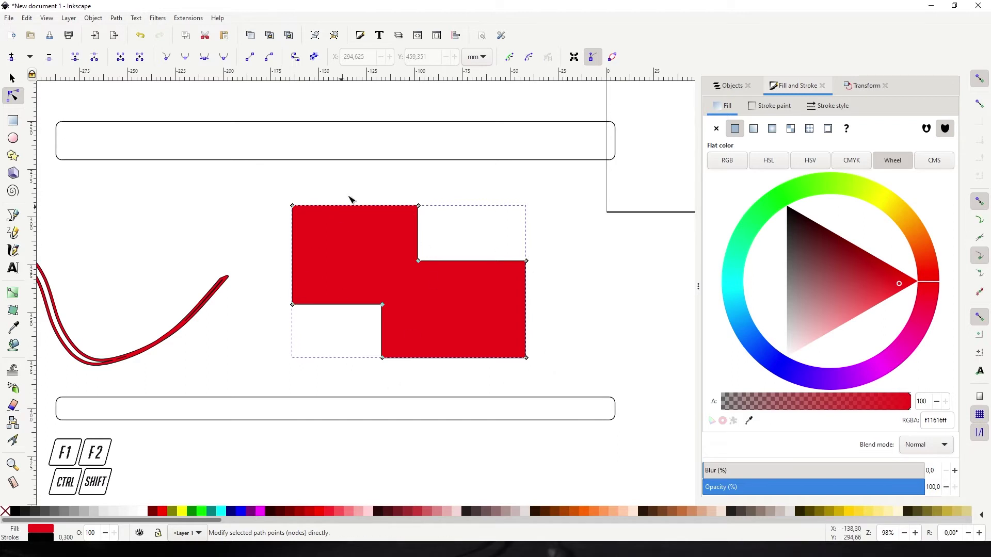
key("F1")
left_click(367, 268)
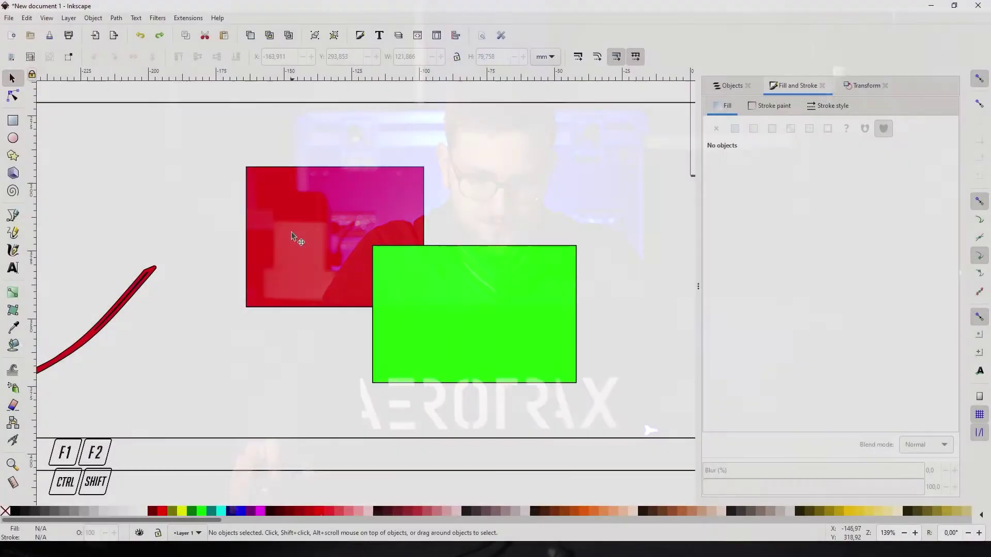
Select both overlapping rectangles again and review the available boolean path operations without applying one
left_click(294, 239)
left_click(465, 365, "shift")
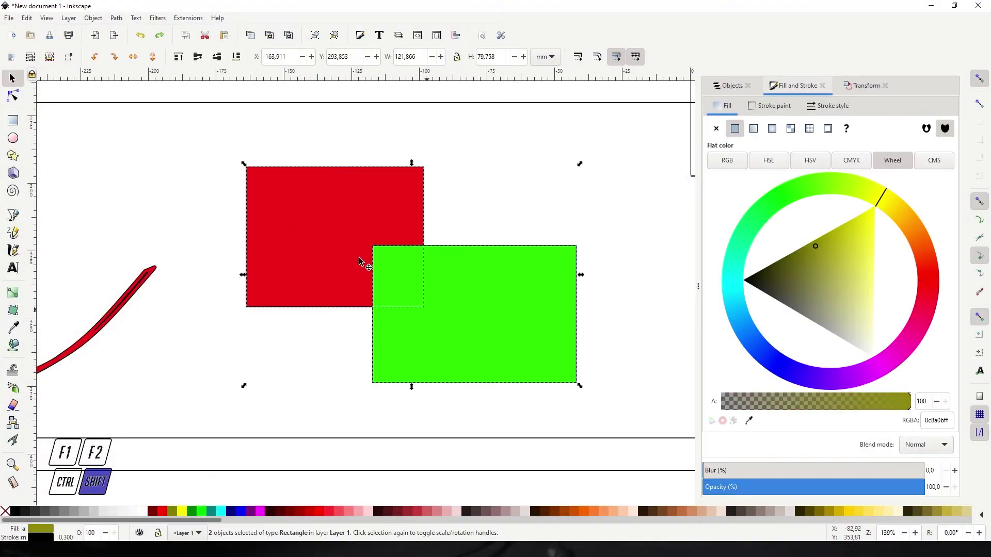
left_click(117, 18)
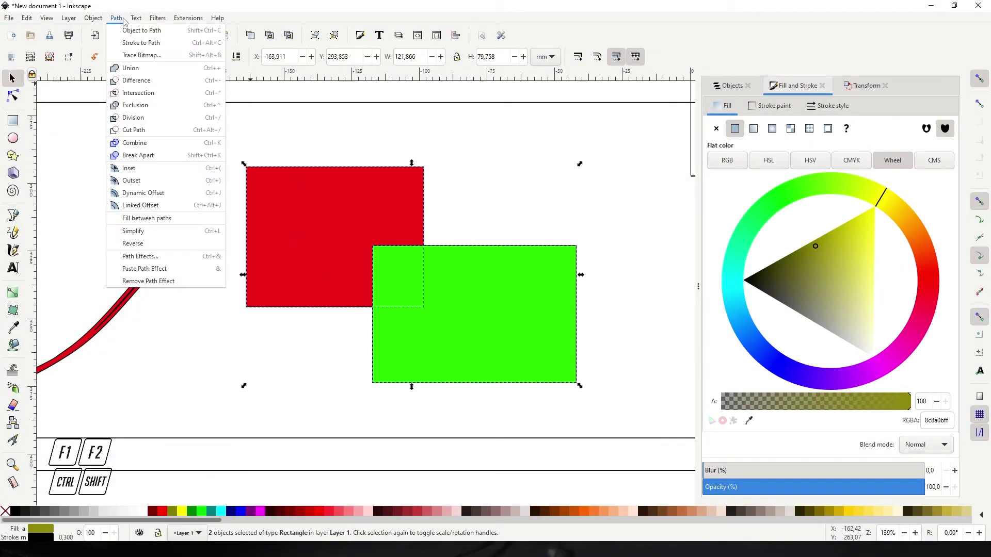
left_click(137, 93)
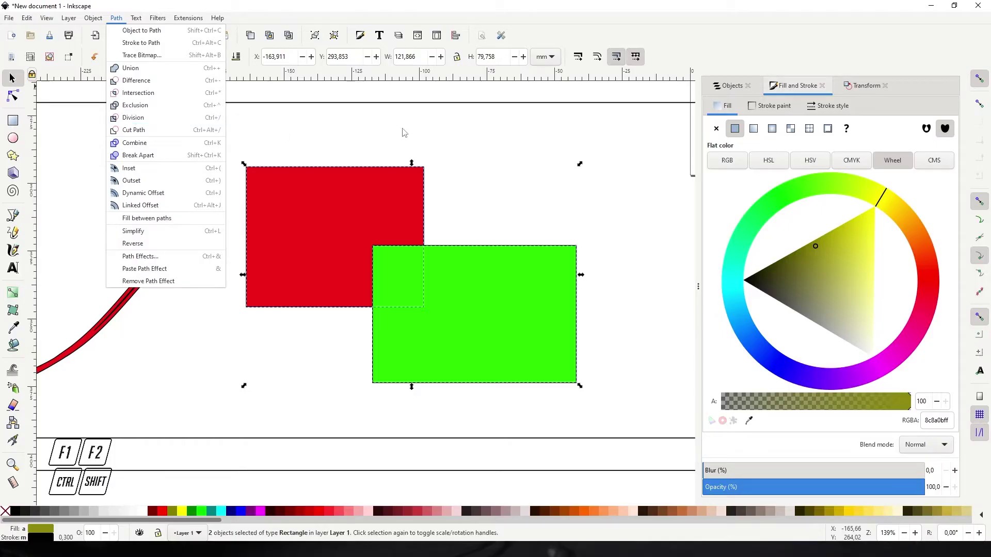
left_click(404, 132)
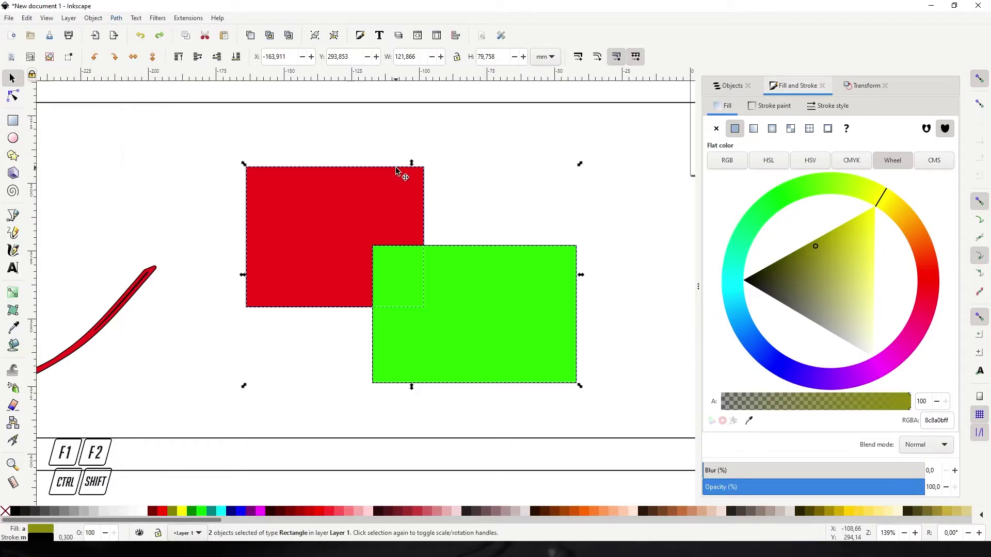
Select the red rectangle and the overlapping green rectangle together and apply Division to them
left_click(348, 148)
left_click(329, 191)
left_click(491, 309, "shift")
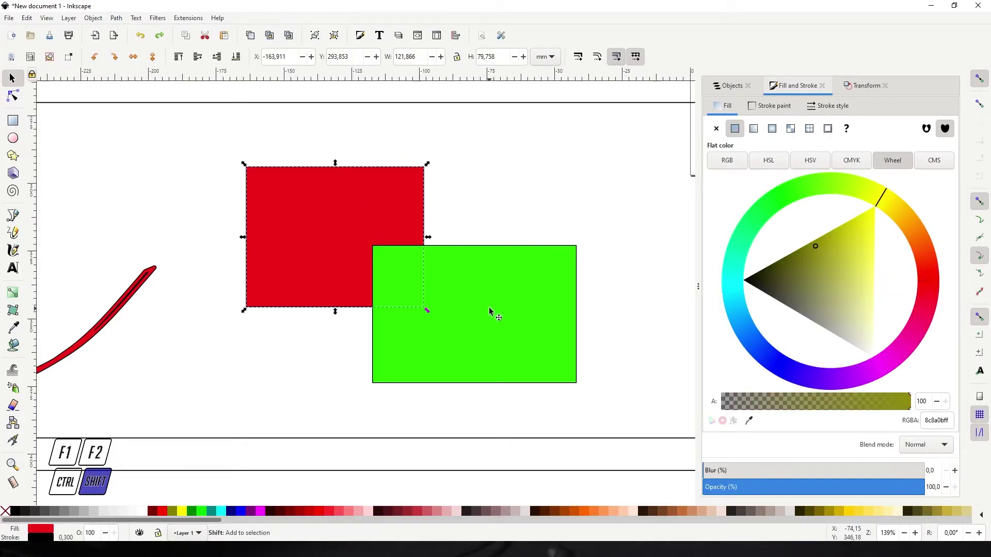
left_click(117, 19)
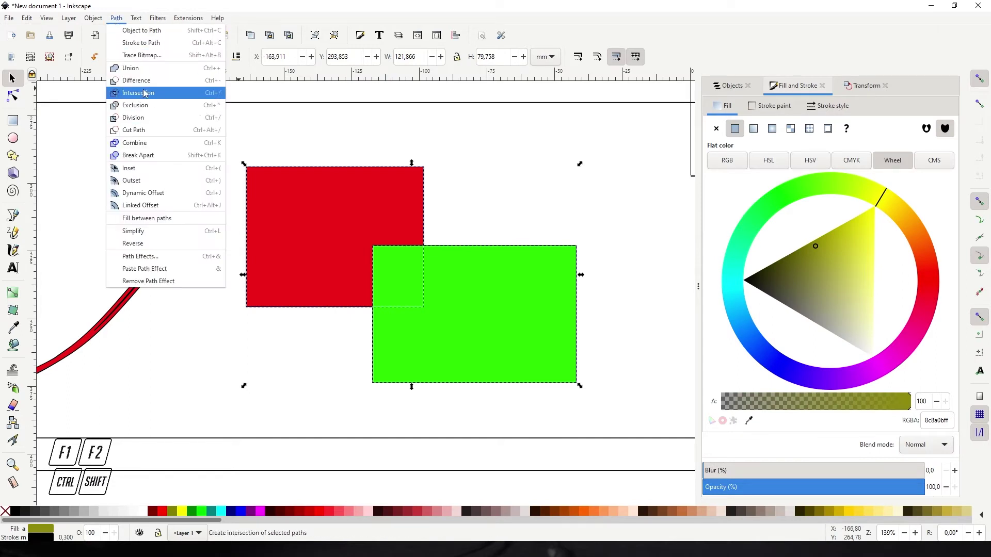
left_click(137, 114)
left_click(431, 274)
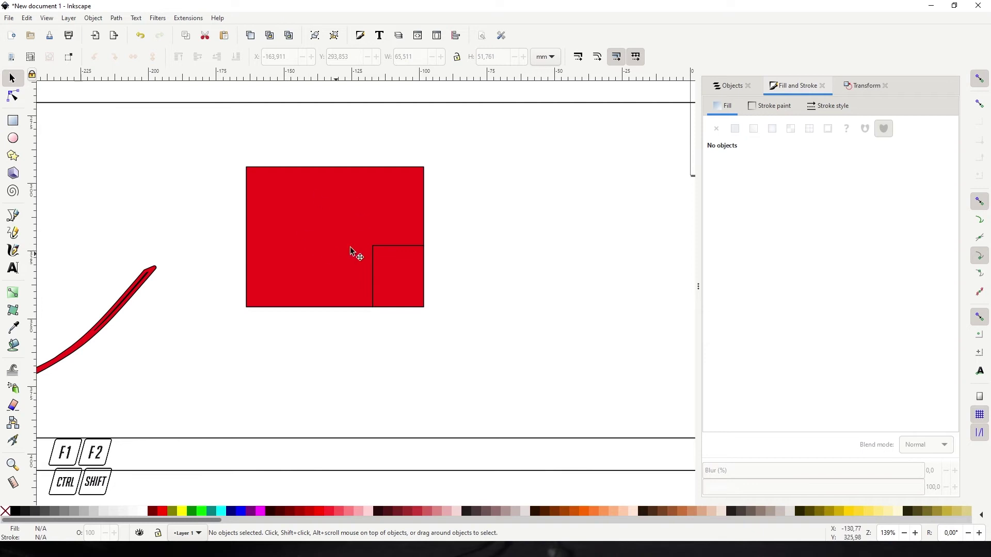
Separate the small overlap piece from the divided red shape and place it just outside the notch
left_click(391, 283)
left_click_drag(393, 282, 406, 302)
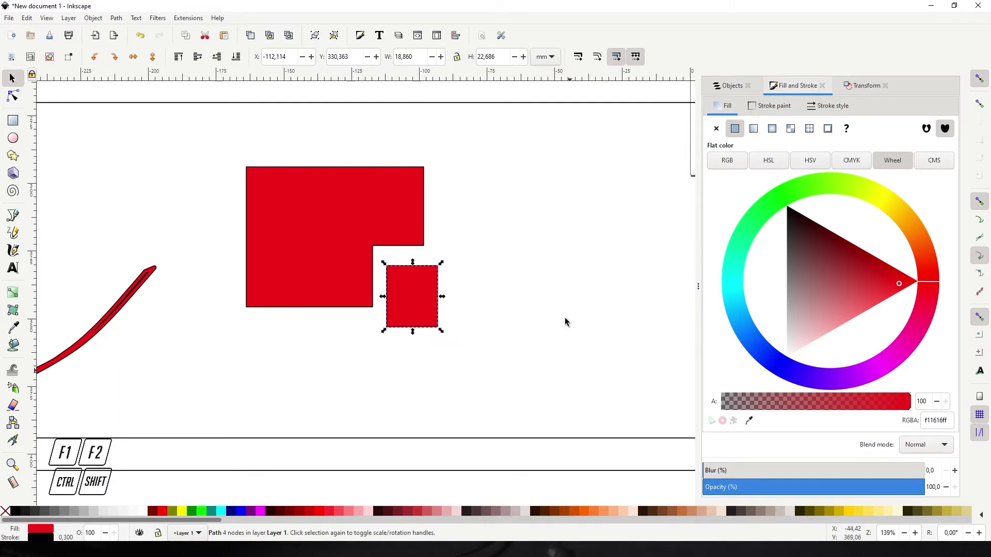
mouse_move(408, 305)
left_mouse_down()
mouse_move(425, 288)
mouse_move(408, 299)
left_mouse_up()
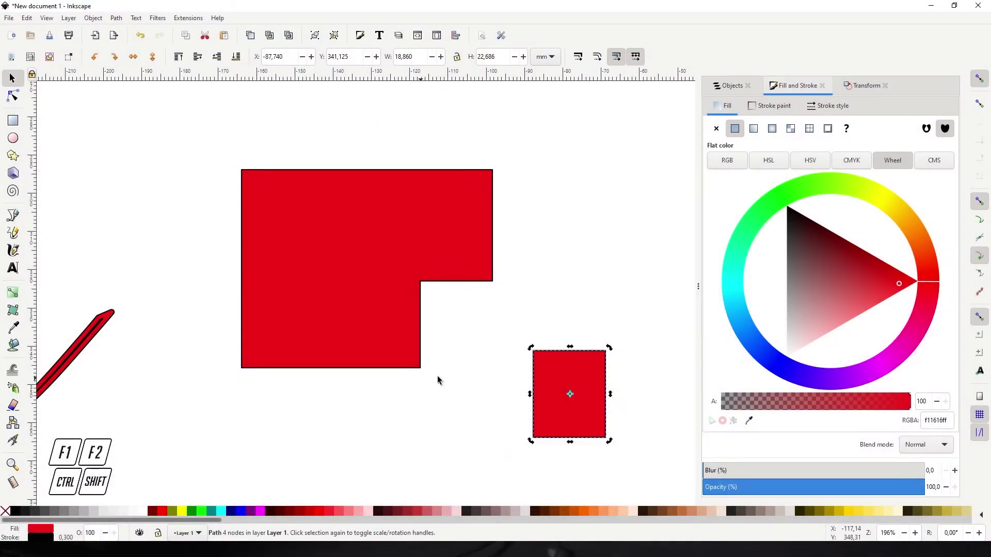
left_click(246, 139)
left_click(244, 371)
left_click(447, 381)
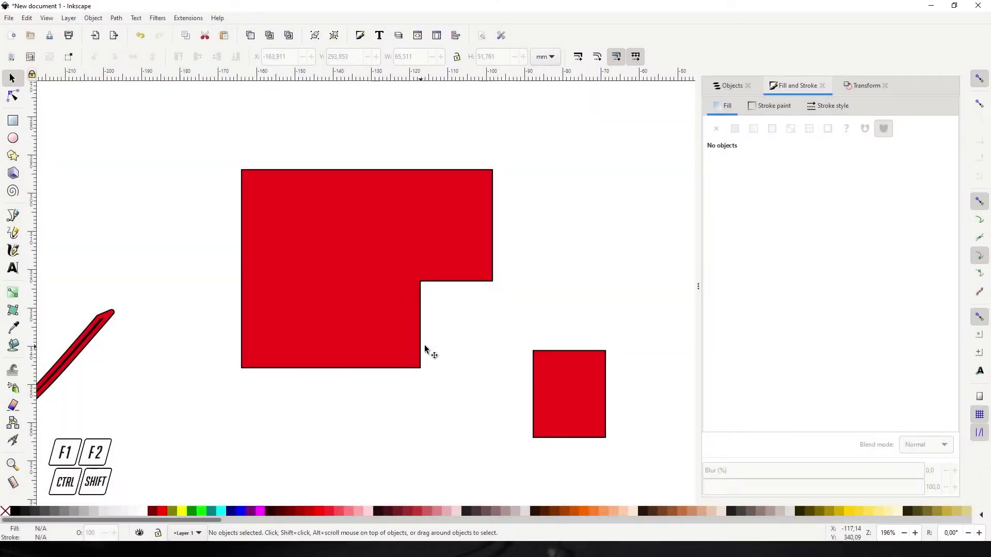
left_click_drag(554, 388, 471, 334)
key("Escape")
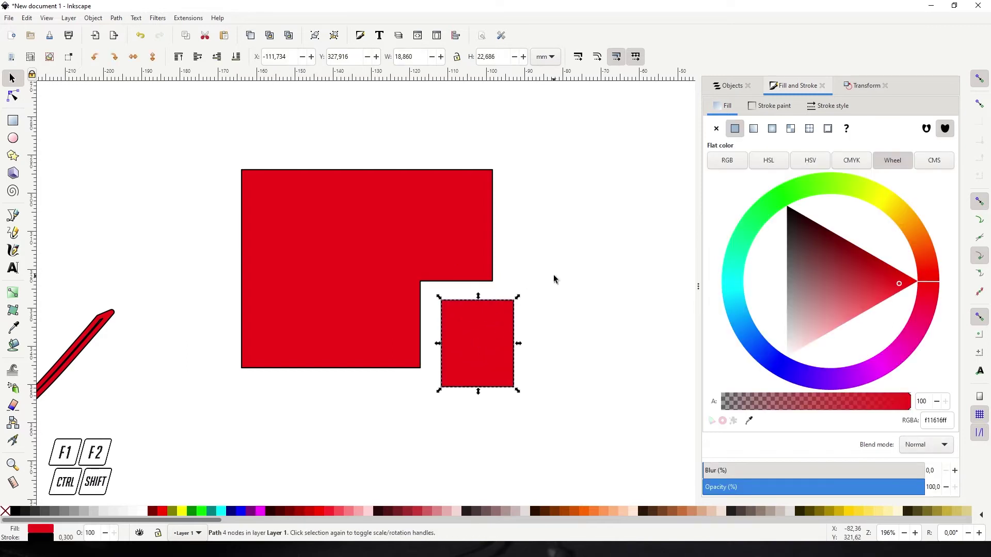
key("Escape")
Inset the small red piece repeatedly until it is about 13.3 mm wide and 17.1 mm high
left_click(116, 18)
key("ctrl")
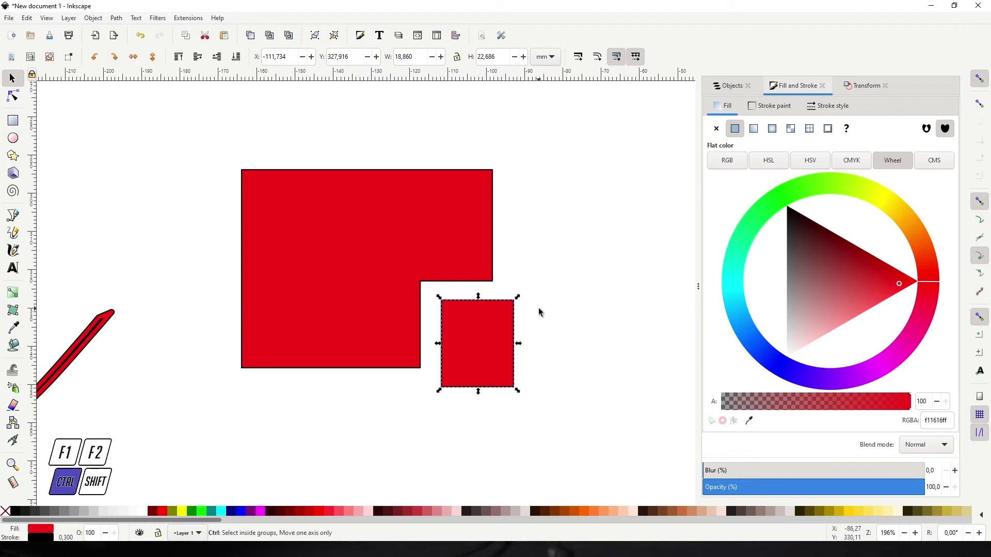
key("comma")
key("comma")
key("comma")
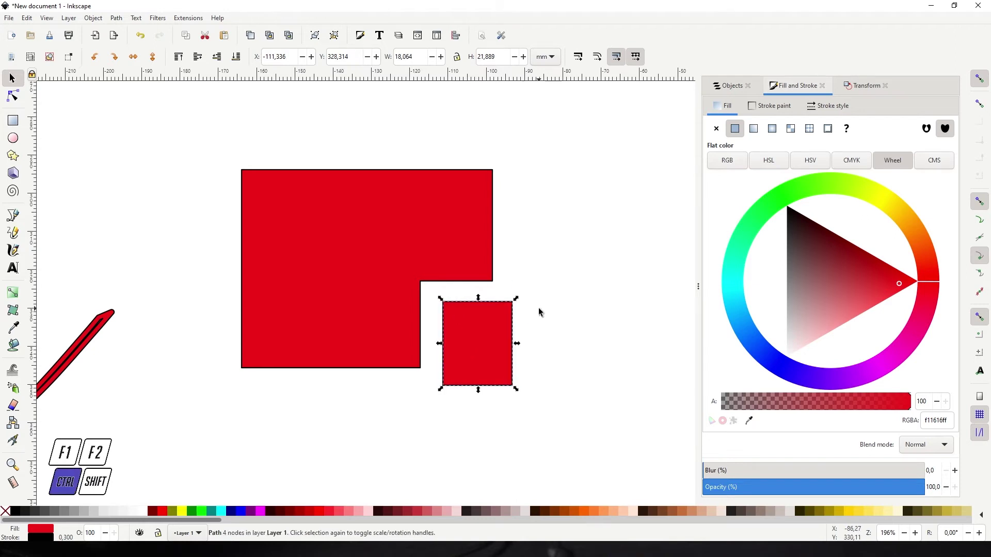
key("comma")
key("comma")
key("comma")
key("comma")
key("comma")
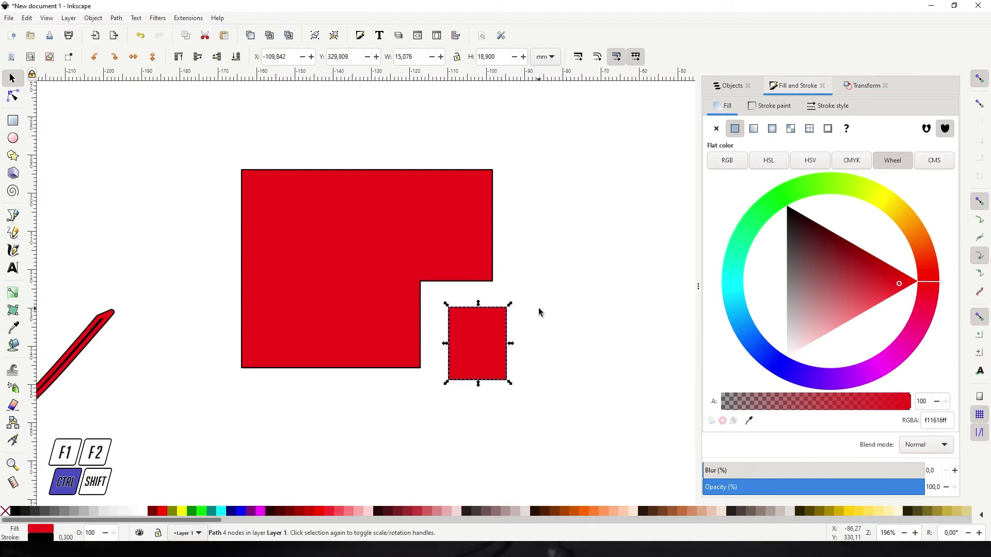
key("comma")
key("comma")
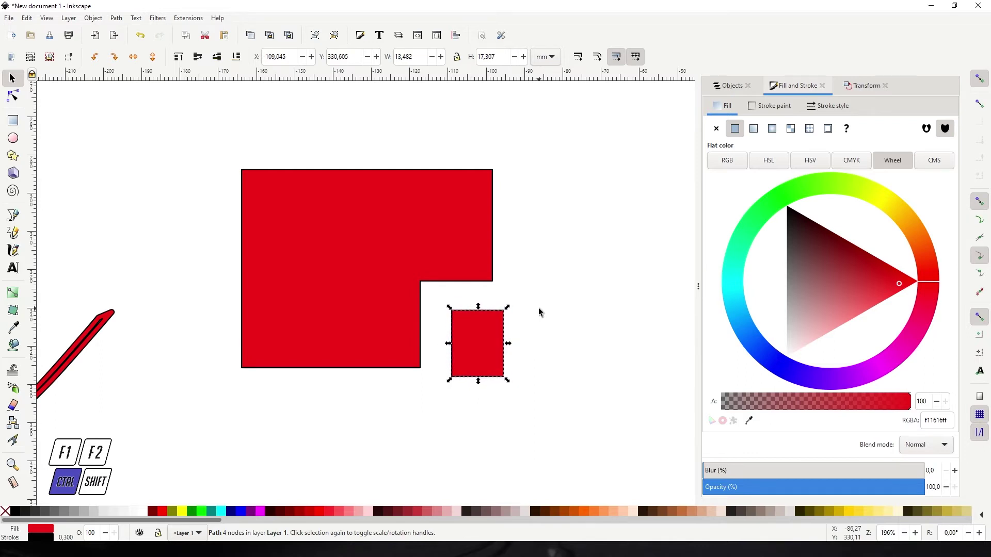
left_click(526, 292)
Select the whole traced rose artwork and simplify its path several times in a row
scroll(526, 293, "down", 4, "ctrl")
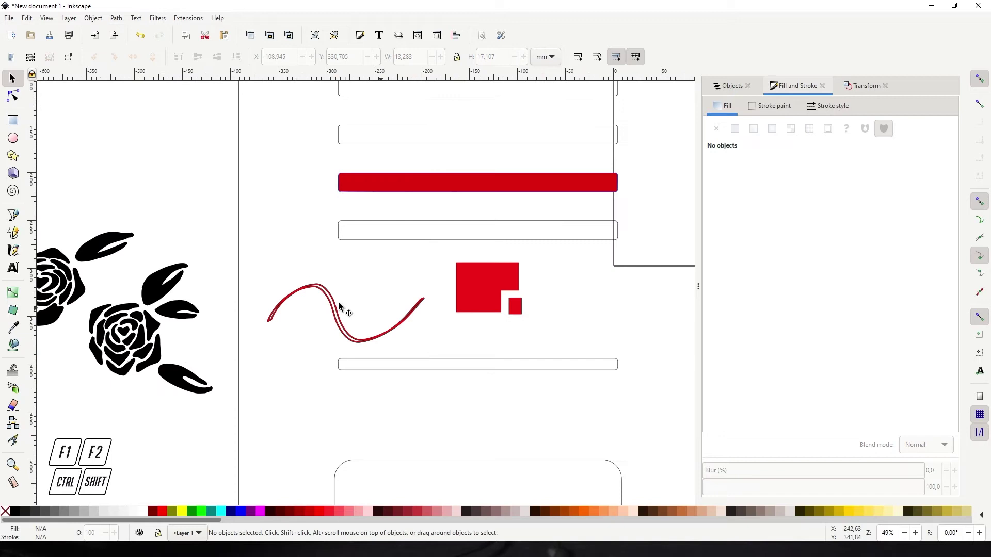
scroll(481, 268, "left", 5)
scroll(482, 268, "left", 3)
scroll(385, 274, "up", 2, "ctrl")
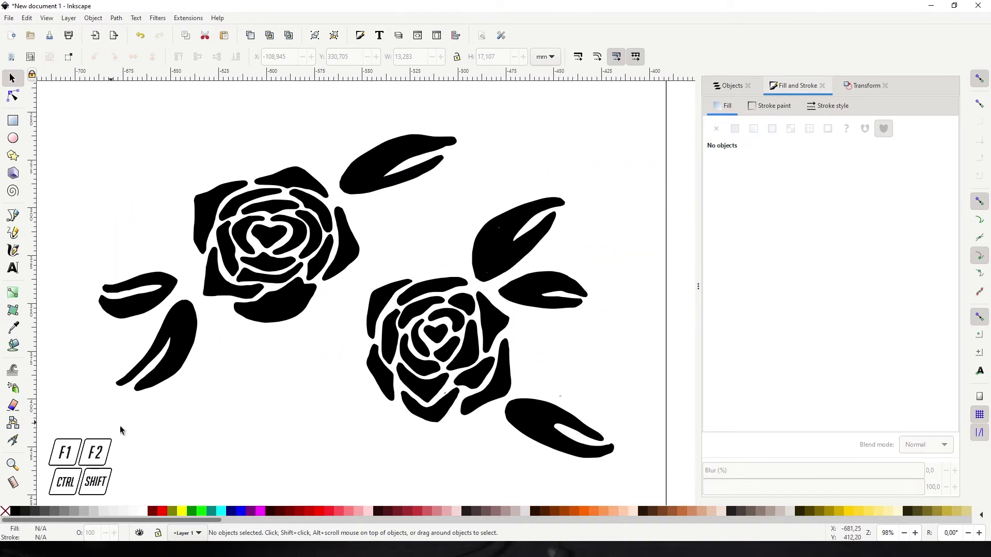
left_click_drag(66, 105, 644, 475)
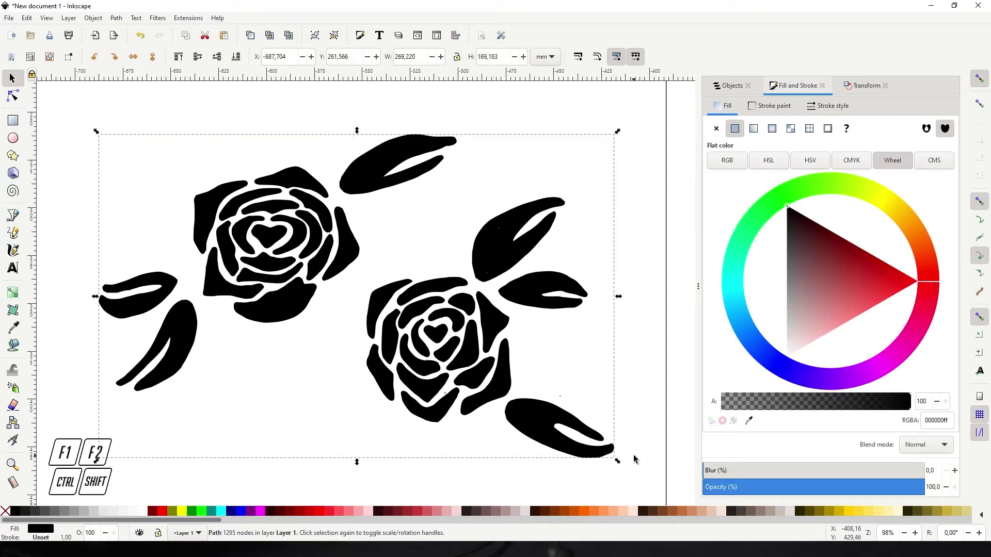
key("ctrl")
key("ctrl+l")
key("ctrl+l")
key("ctrl+l")
key("ctrl+l")
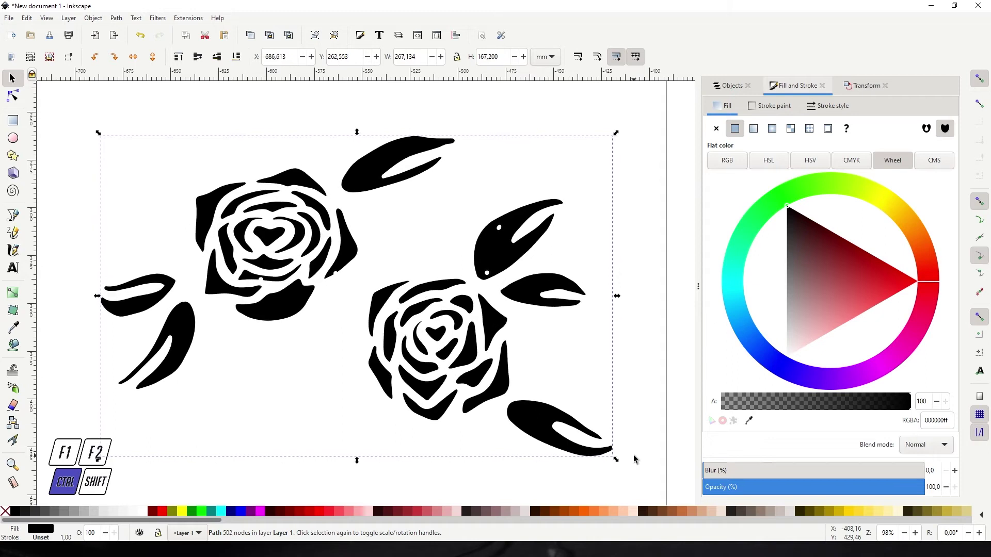
Undo the repeated simplification of the traced rose path
key("ctrl+z")
key("ctrl+z")
key("ctrl+z")
key("ctrl+z")
key("ctrl+z")
key("ctrl+z")
key("ctrl+z")
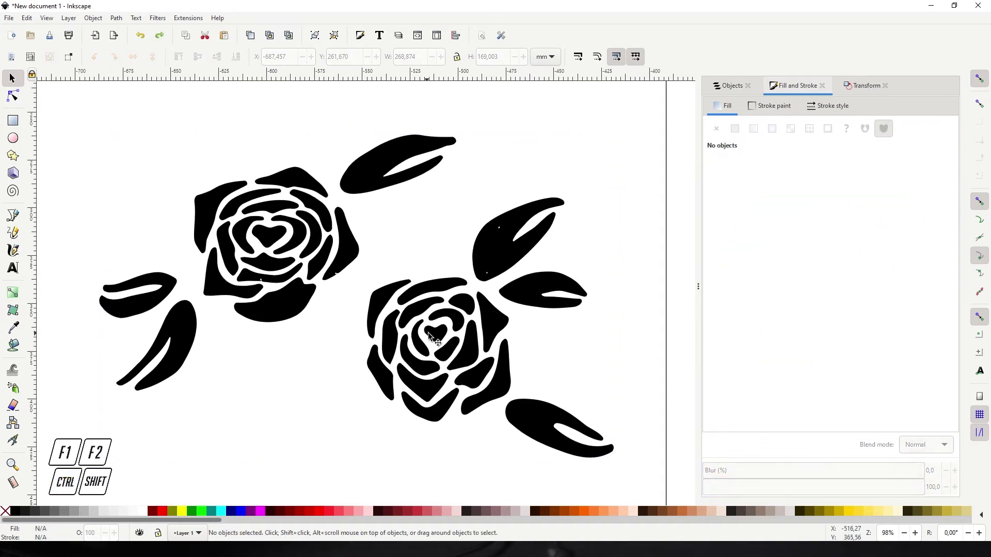
Select the long petal at the top of the lower rose for node editing and simplify its path repeatedly to reduce its nodes
scroll(421, 309, "up", 3)
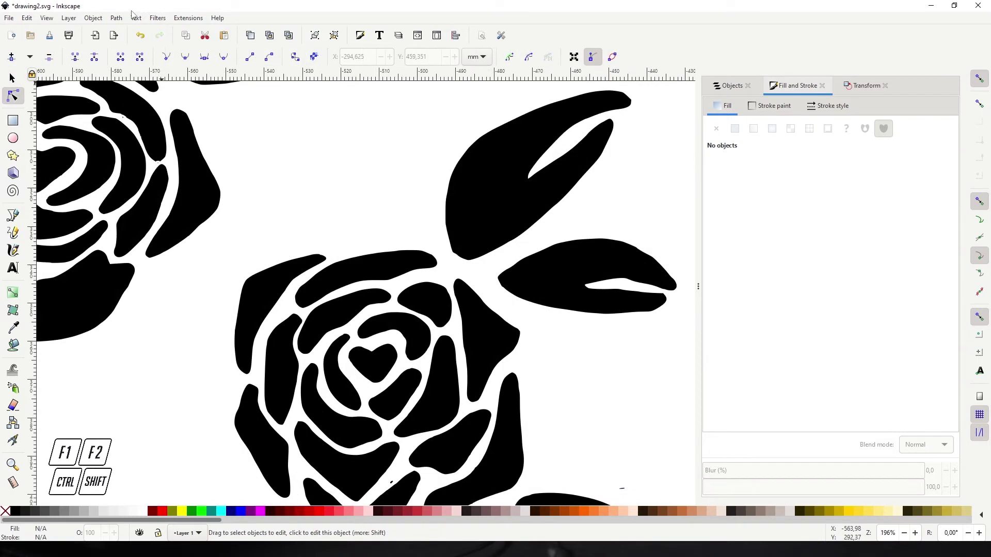
left_click(117, 17)
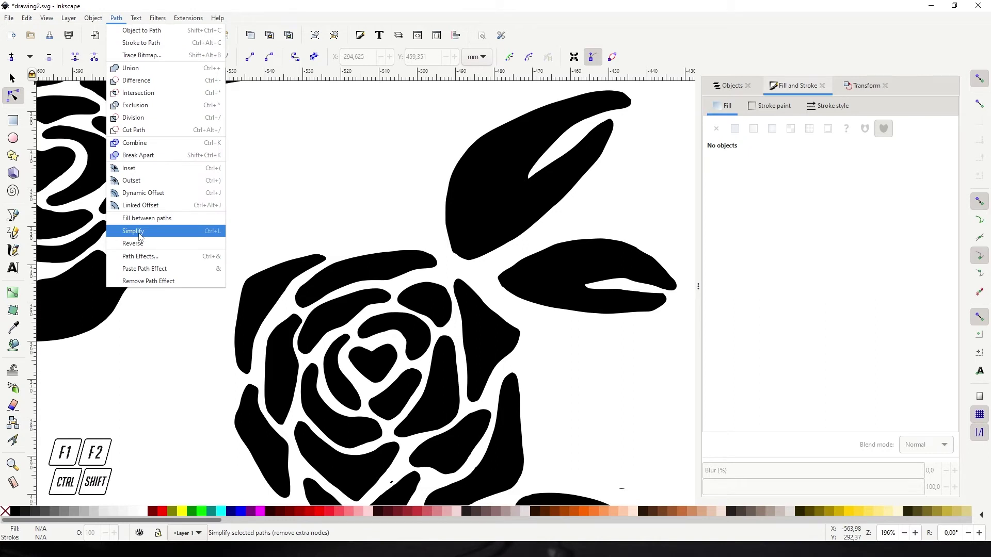
left_click(378, 245)
left_click(356, 270)
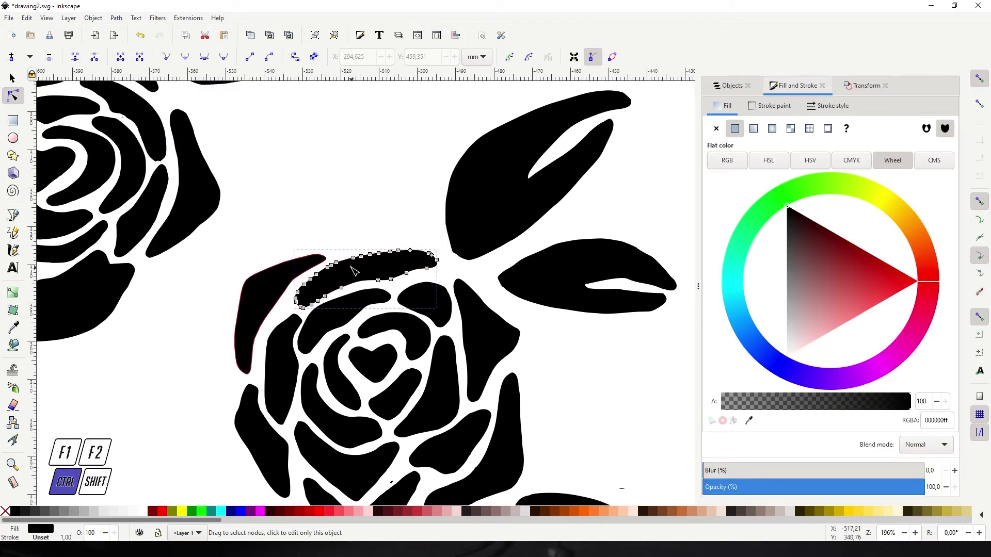
scroll(354, 270, "up", 3)
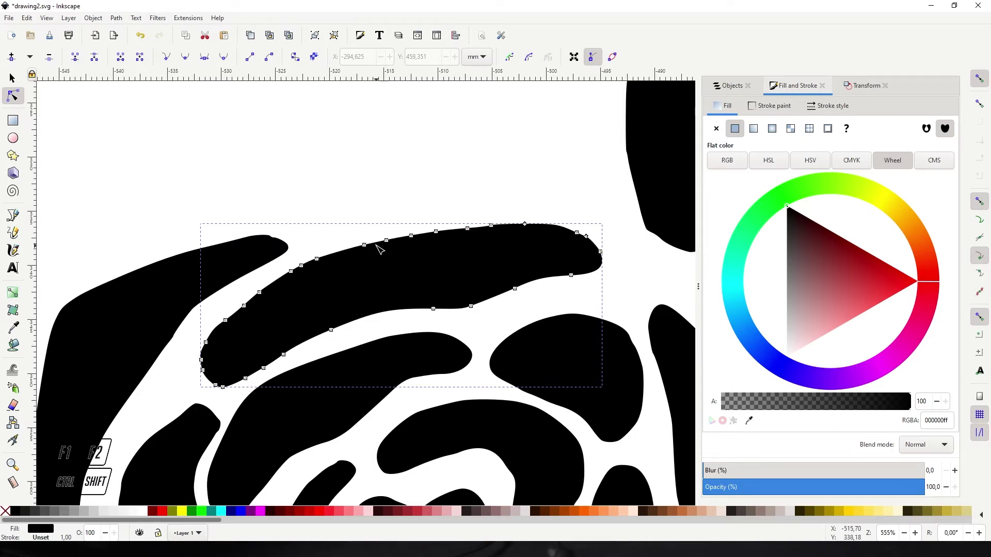
left_click(117, 19)
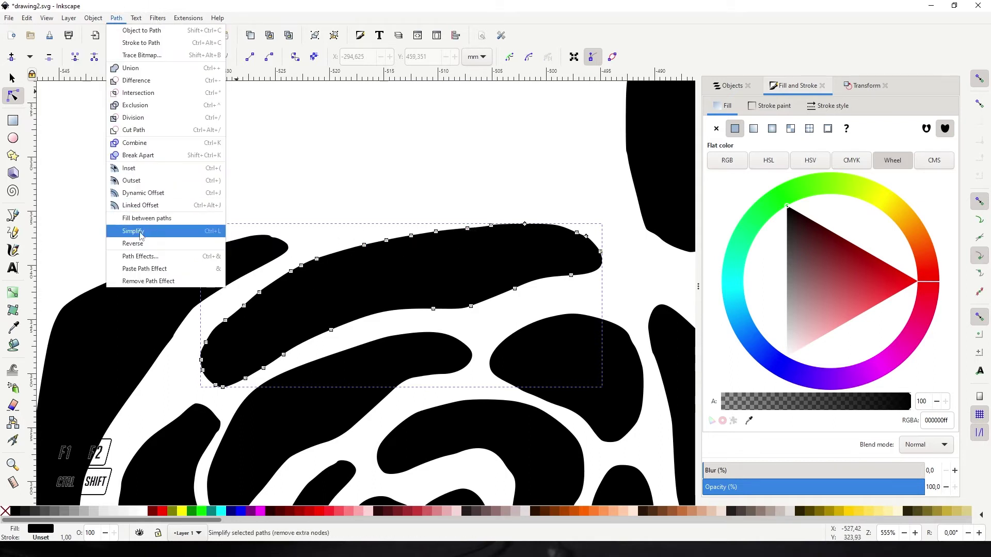
left_click(201, 235)
key("ctrl+l")
key("ctrl+l")
key("ctrl+l")
key("ctrl+l")
key("ctrl+l")
key("ctrl+l")
key("ctrl+l")
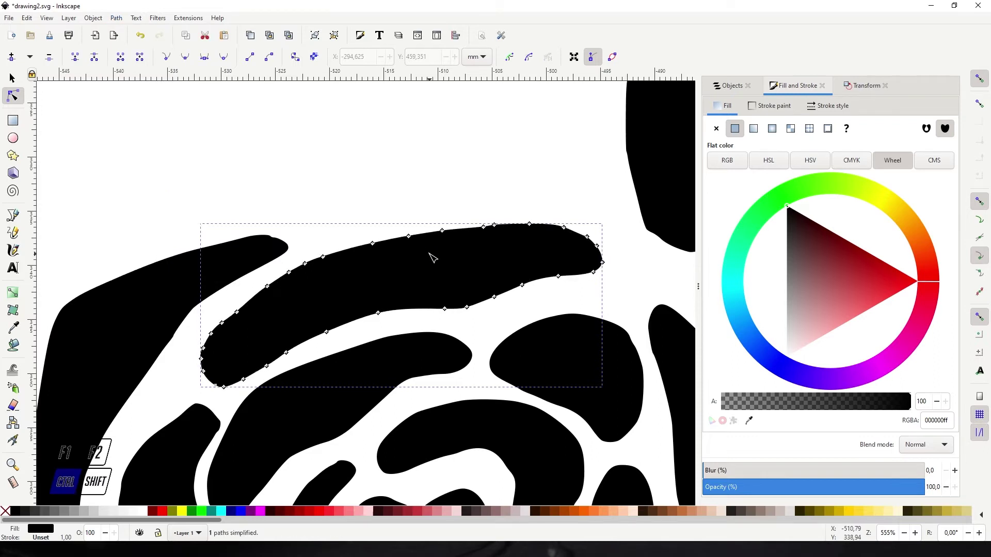
key("ctrl+l")
key("ctrl+l")
key("ctrl+l")
key("ctrl+l")
key("ctrl+l")
key("ctrl+l")
key("ctrl+z")
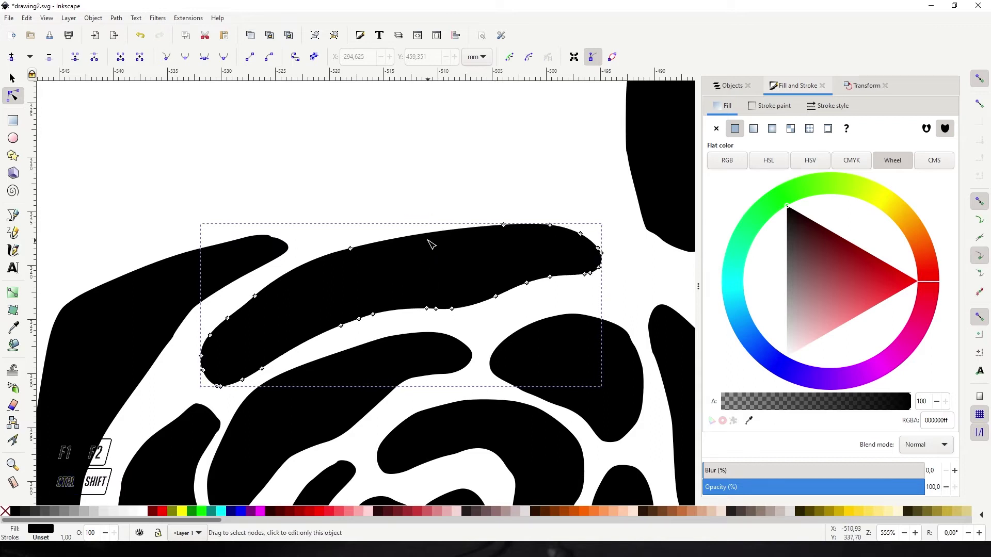
key("ctrl+l")
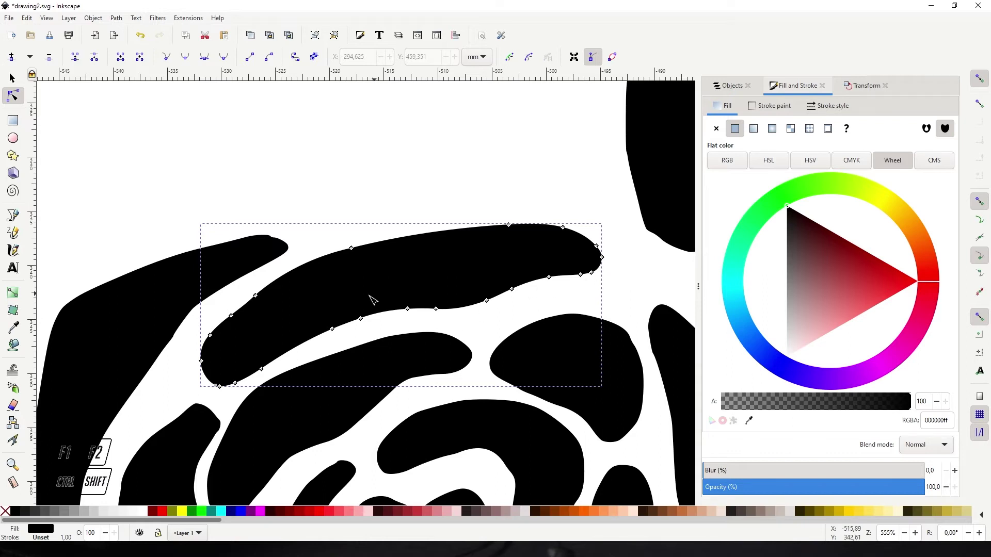
key("ctrl+l")
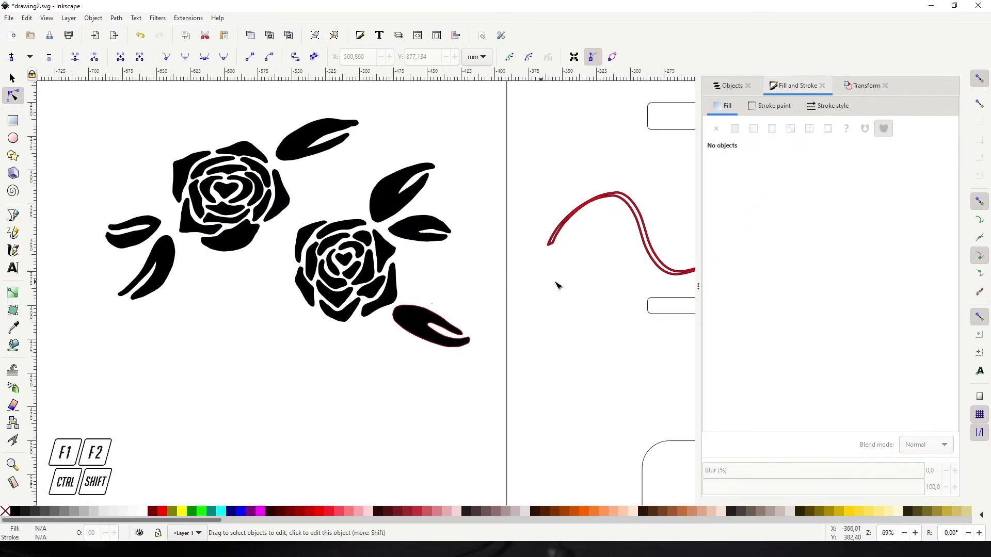
Return to the divided red shapes and open the Align and Distribute settings
scroll(474, 308, "up", 2)
scroll(380, 312, "up", 2)
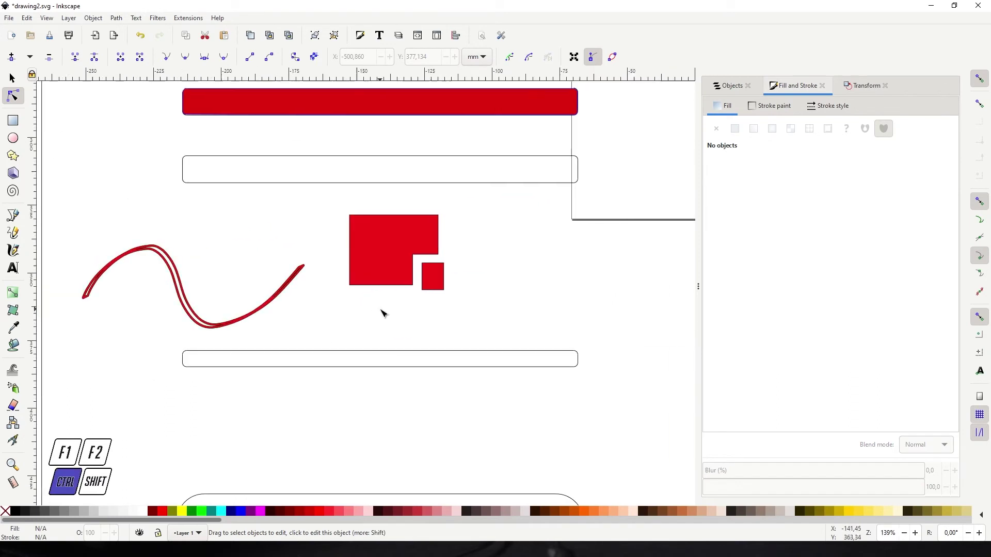
left_click(93, 18)
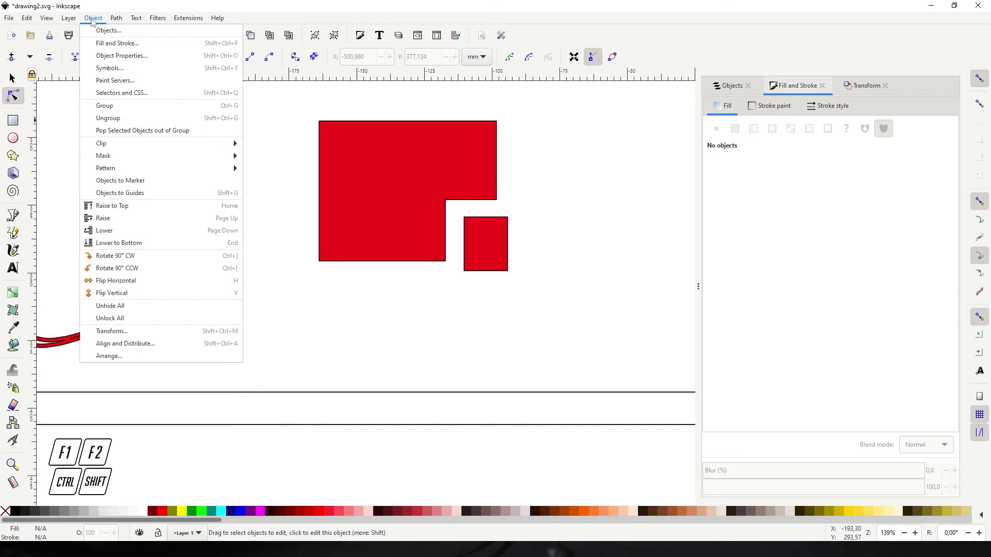
left_click(126, 343)
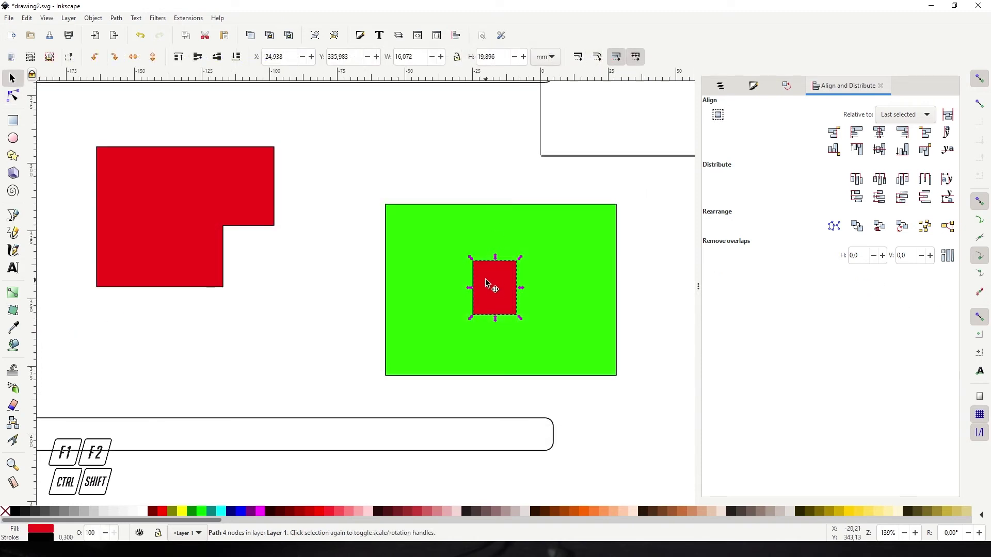
Select the green rectangle and then the small red one, and center them on a vertical axis relative to the last selected
left_click_drag(497, 289, 500, 283)
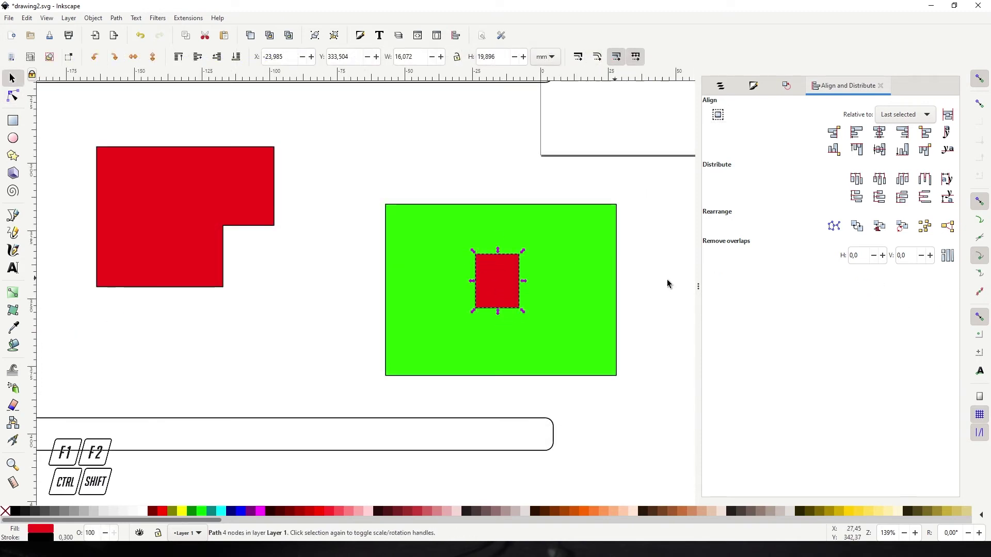
left_click(430, 237)
left_click(505, 287, "shift")
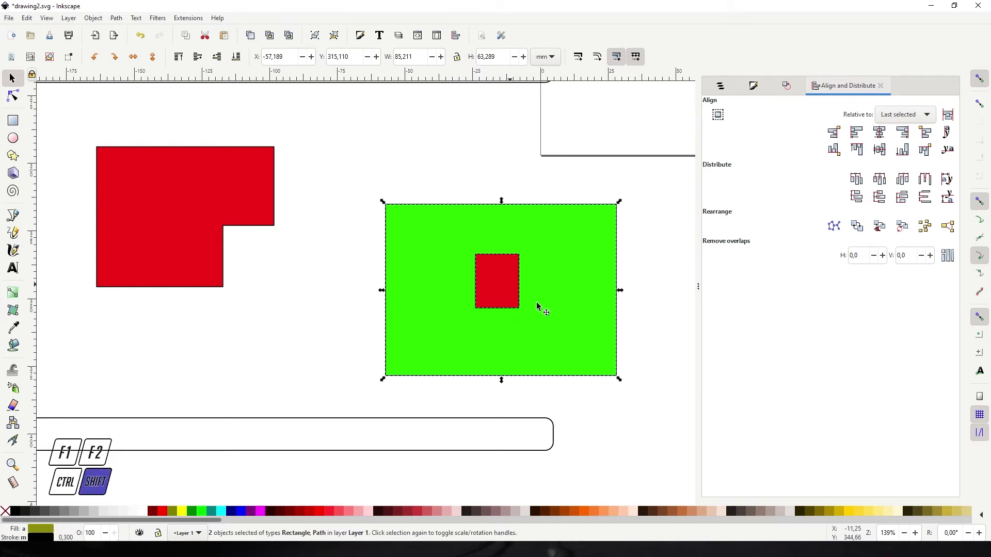
left_click(881, 134)
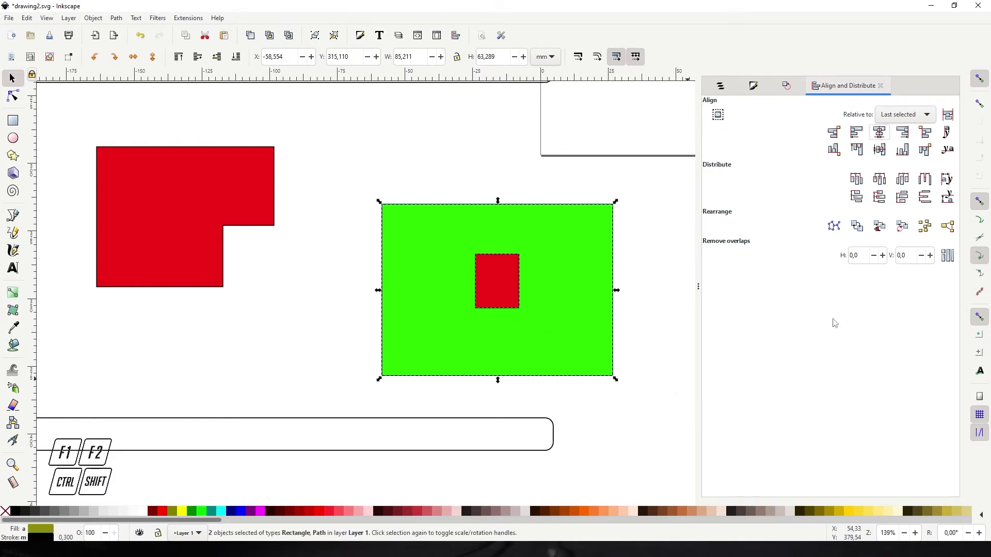
left_click(656, 282)
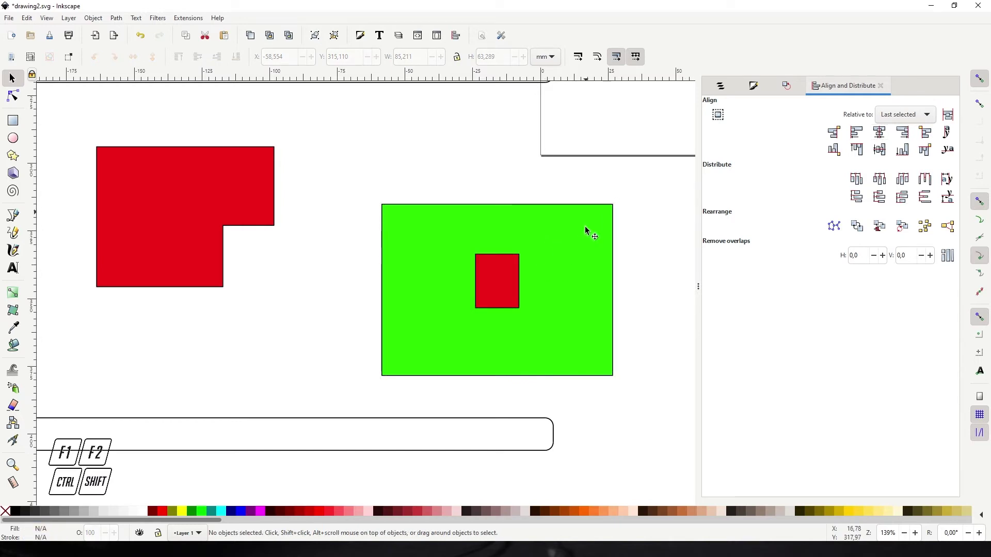
Shift the small red rectangle off-center, select the green one last, and center them on a vertical axis relative to Last selected
left_click_drag(509, 275, 524, 288)
left_click(599, 269, "shift")
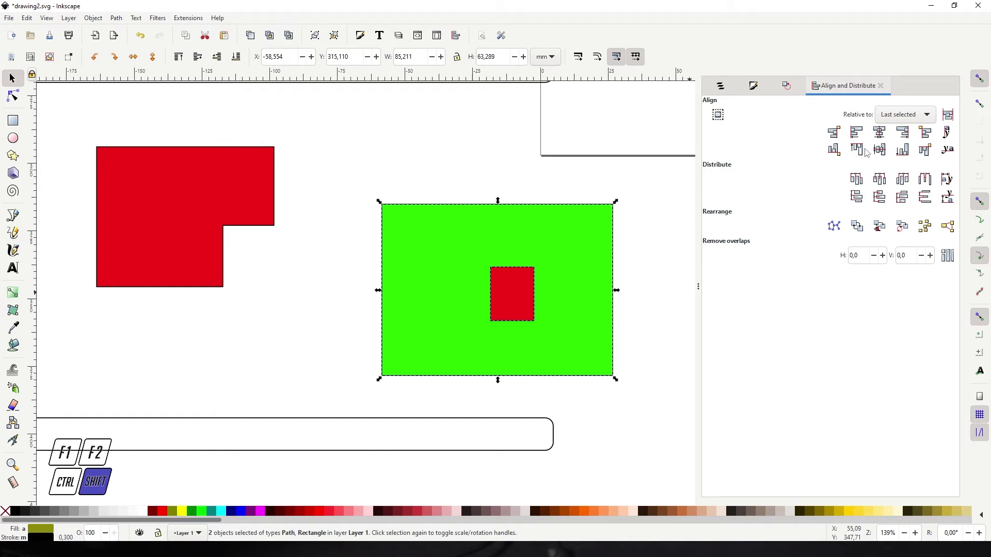
left_click(880, 132)
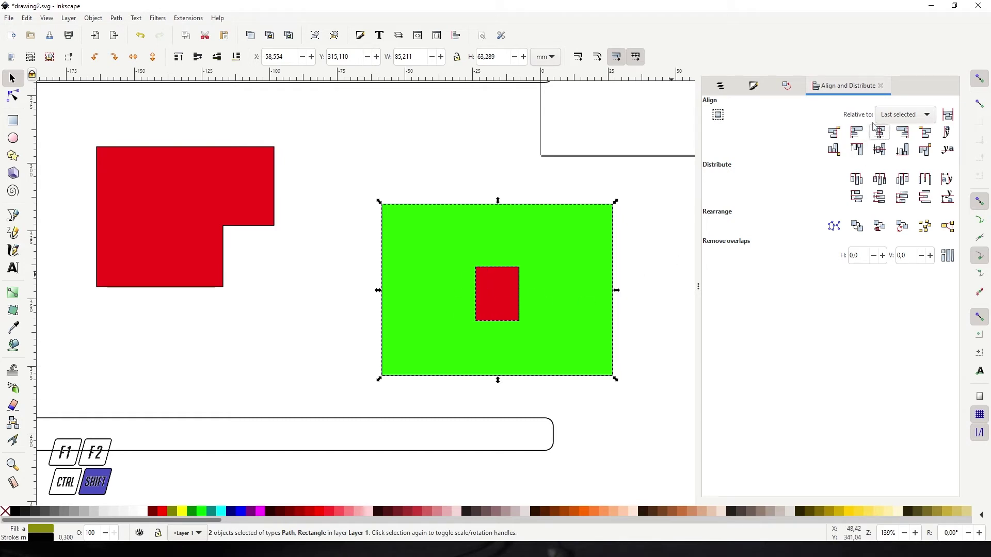
left_click(922, 116)
left_click(898, 119)
left_click(636, 178)
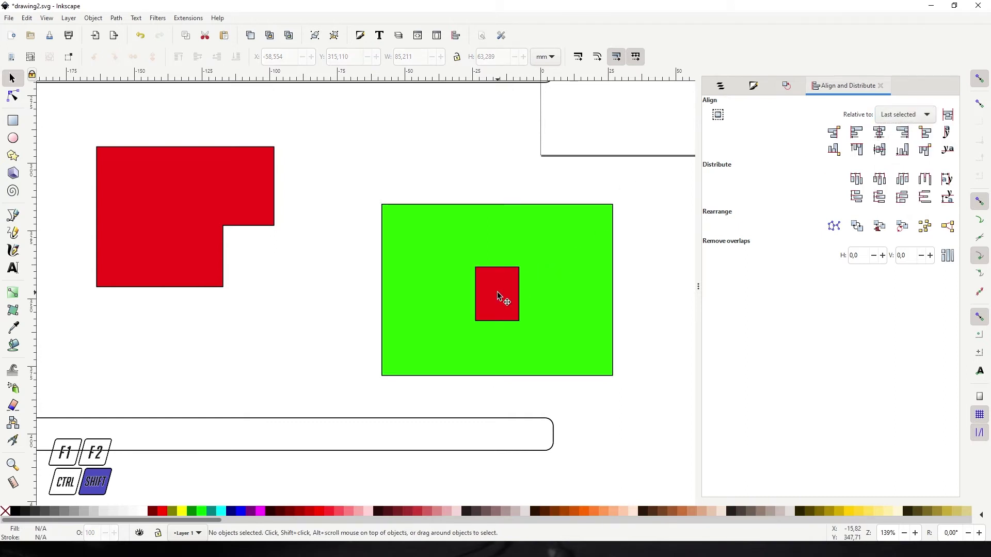
Shift the small red rectangle slightly upward inside the green rectangle and clear the selection
left_click(504, 297)
left_click(550, 273, "shift")
key("Escape")
mouse_move(509, 298)
left_mouse_down()
mouse_move(528, 290)
mouse_move(509, 294)
left_mouse_up()
key("Escape")
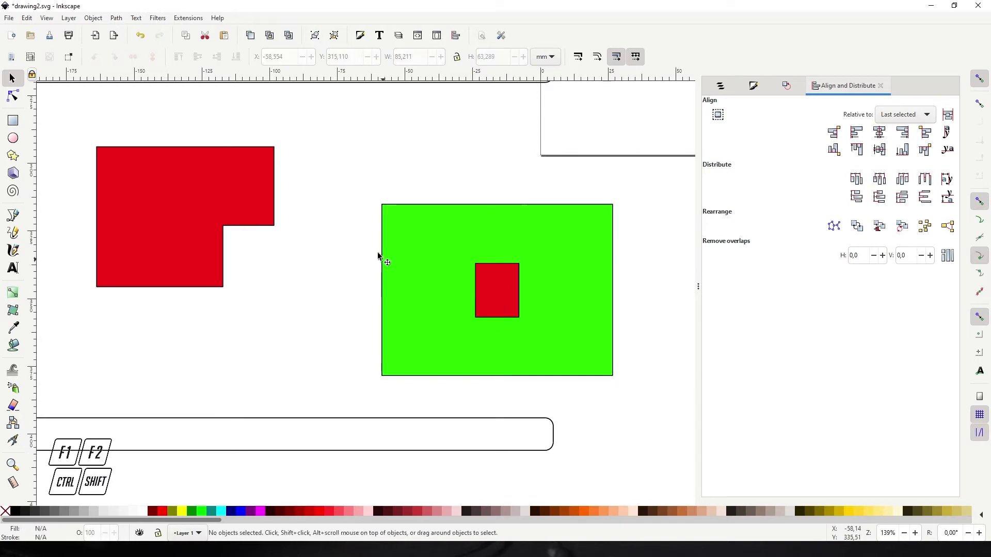
Select the L-shaped red shape, the small red rectangle and the green rectangle last, and center them on both the vertical and horizontal axes
left_click(146, 206)
left_click(502, 290, "shift")
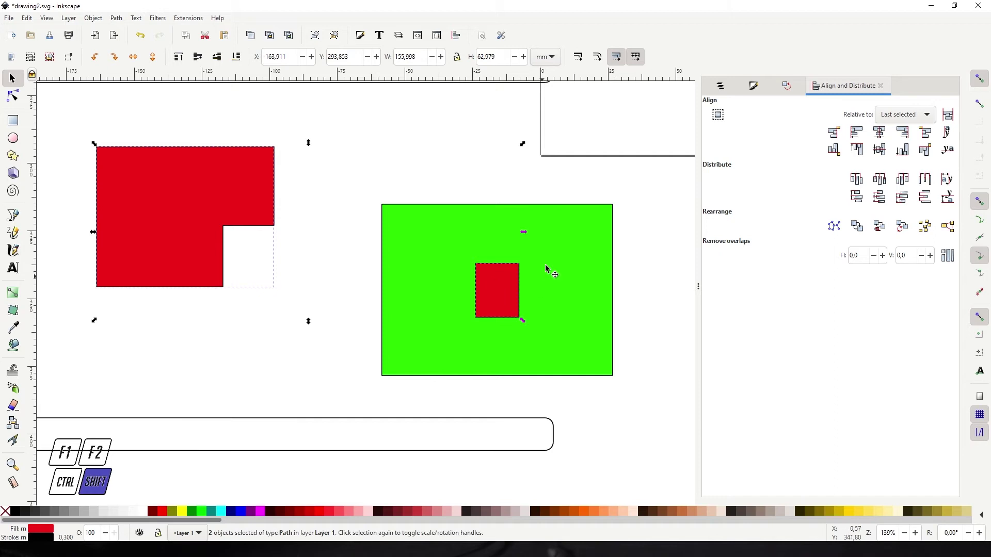
left_click(557, 238, "shift")
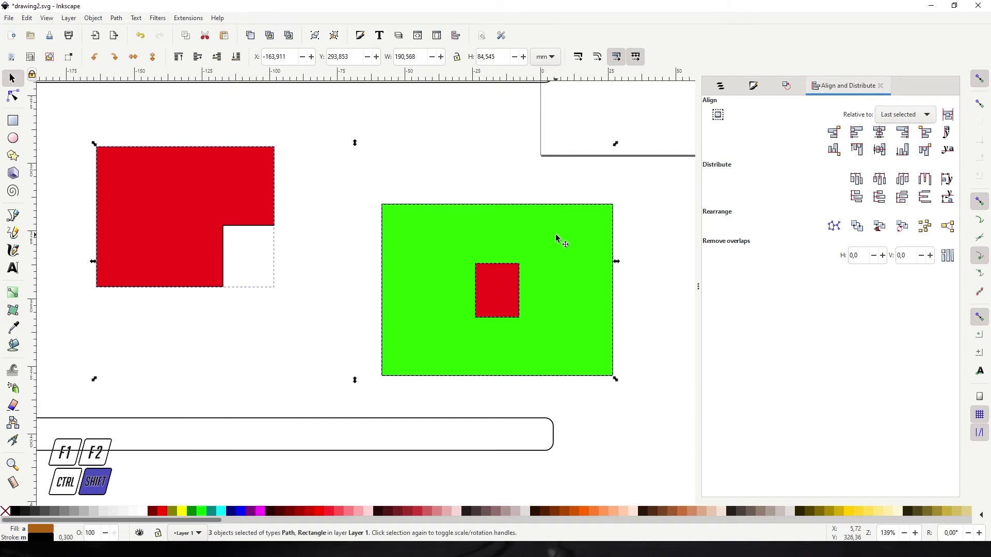
left_click(880, 132)
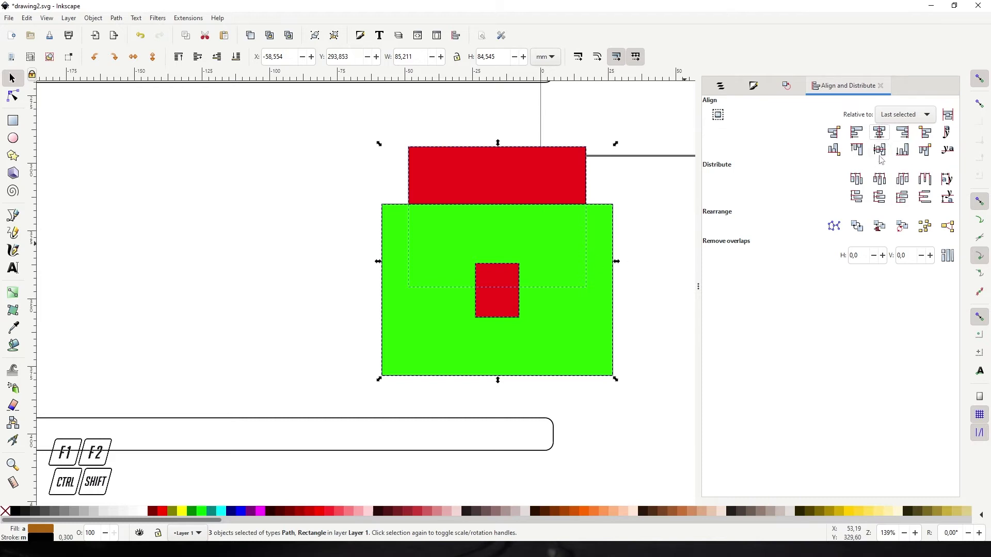
left_click(880, 150)
Spread the shapes apart in a row: the L-shaped red one, the green rectangle, and the small red rectangle
left_click_drag(497, 288, 622, 266)
left_click(435, 292)
left_click_drag(320, 300, 486, 356)
scroll(527, 111, "down", 2)
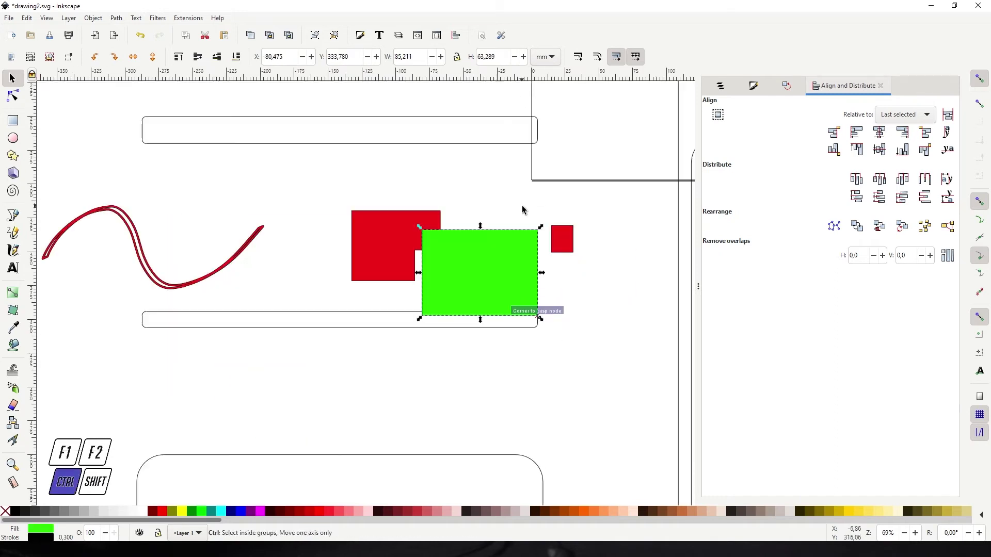
scroll(413, 258, "up", 1)
scroll(278, 277, "up", 1)
left_click_drag(277, 277, 212, 303)
left_click_drag(359, 303, 353, 298)
left_click_drag(528, 285, 537, 305)
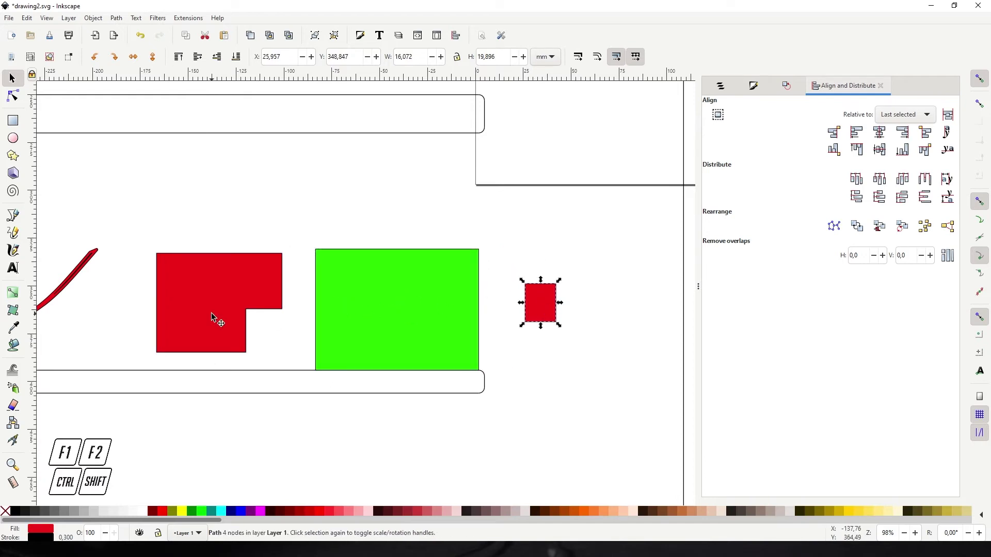
Select all three shapes in the row and distribute their centers equidistantly in the horizontal direction
left_click(219, 209)
left_click(205, 309)
left_click(393, 321, "shift")
left_click(539, 297, "shift")
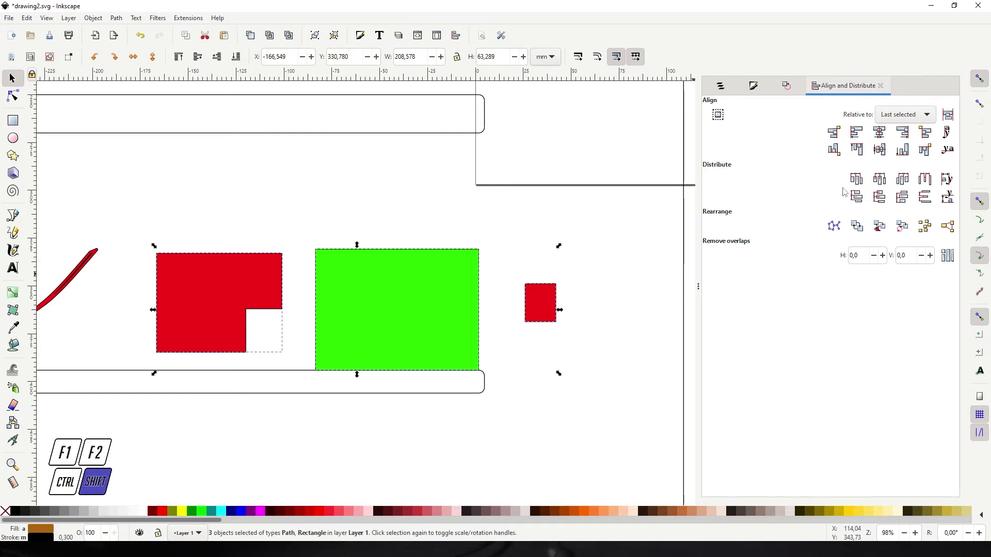
left_click(880, 180)
left_click(311, 207)
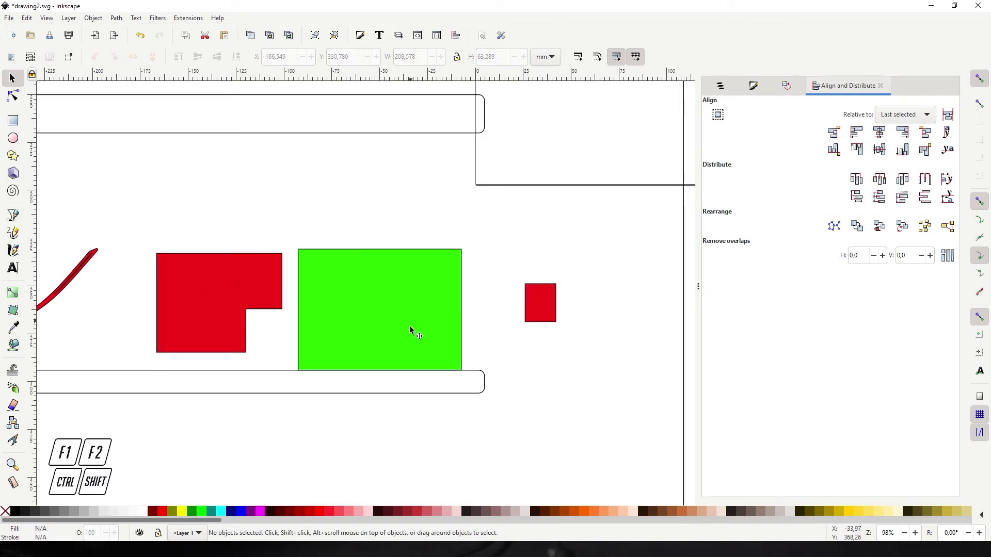
Reselect the L-shaped red shape, the green rectangle and the small red rectangle, and make the horizontal gaps between them equal
left_click(235, 283)
left_click(320, 296, "shift")
left_click(531, 307, "shift")
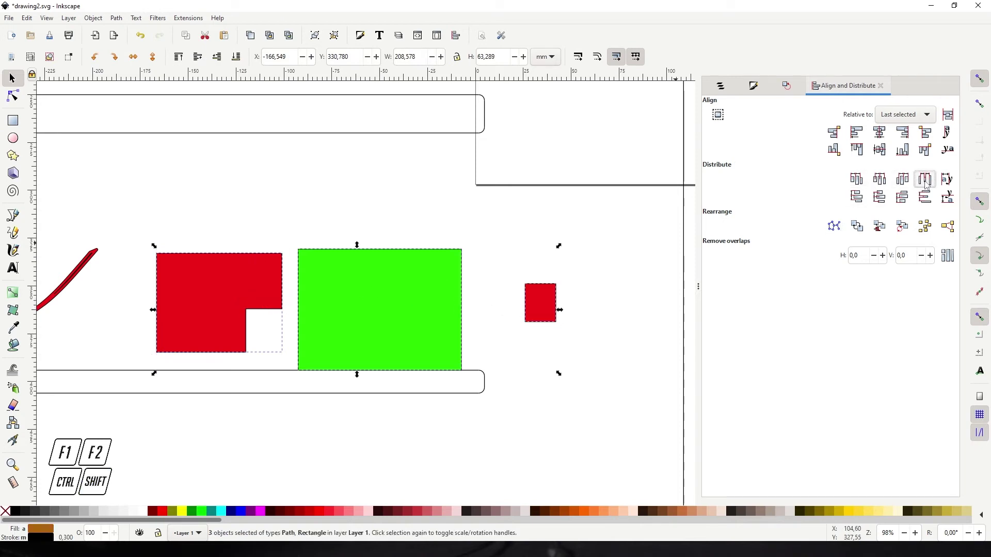
left_click(925, 179)
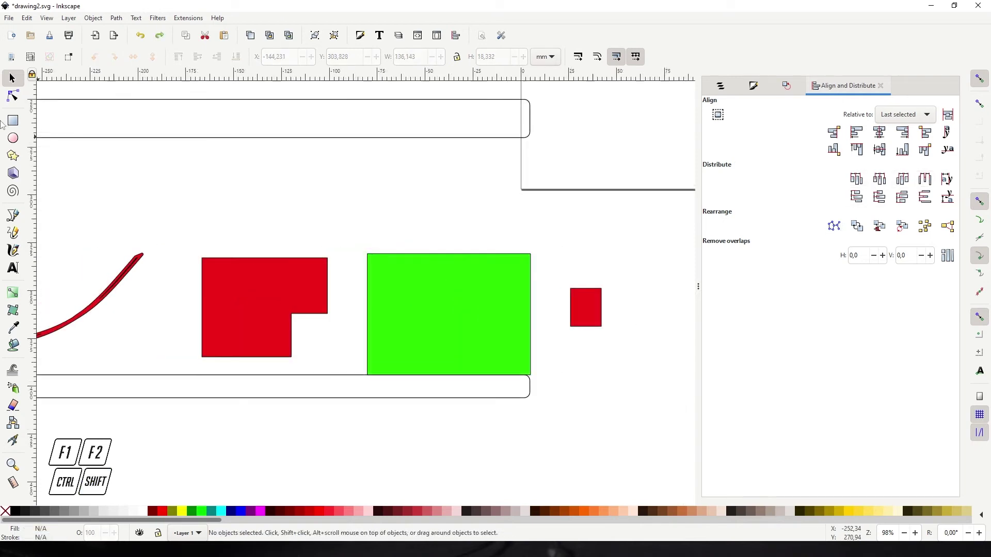
Draw a green ellipse about 21.6 by 18.6 mm above the L-shaped red shape and stamp copies to make a row of three
left_click(13, 138)
left_click_drag(242, 192, 534, 224)
key("F1")
key("space")
Select the three ellipses, distribute their centers equidistantly in the horizontal direction, and center them on a horizontal axis
left_click(250, 213)
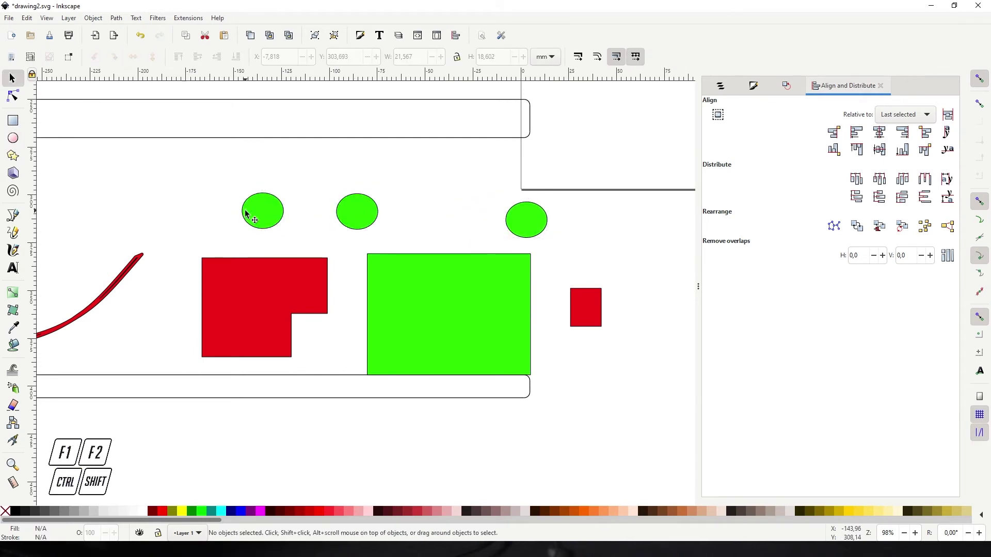
left_click(349, 216, "shift")
left_click(542, 223, "shift")
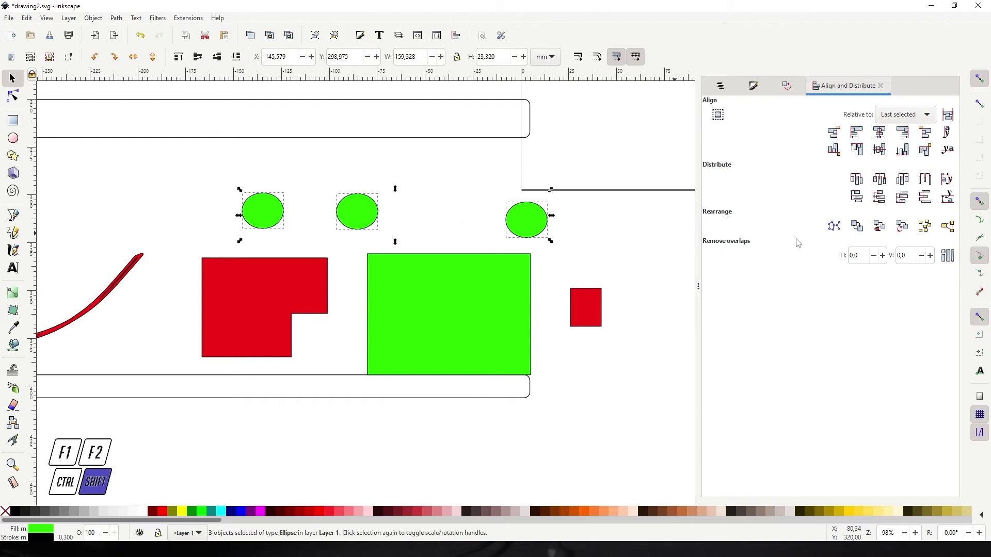
left_click(880, 179)
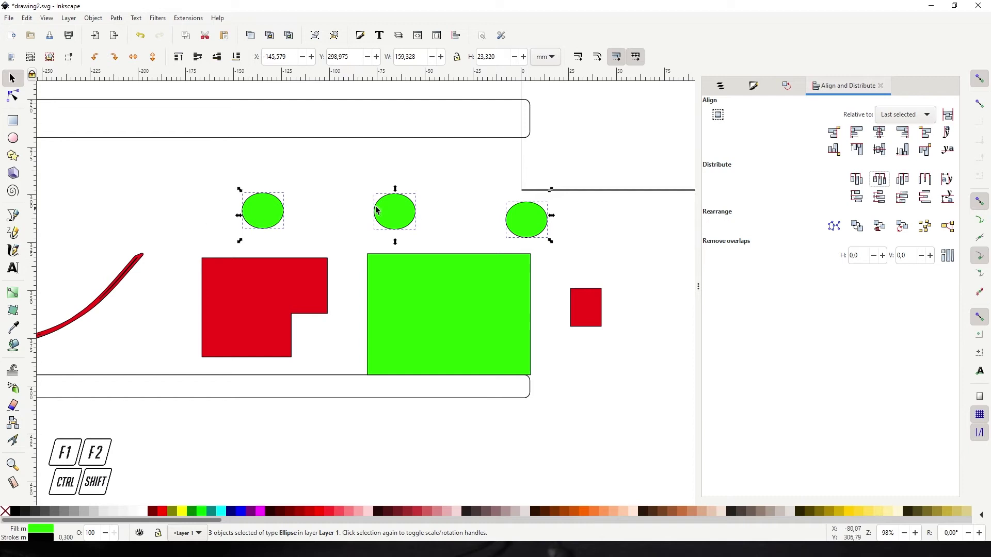
left_click(165, 169)
left_click_drag(162, 167, 581, 245)
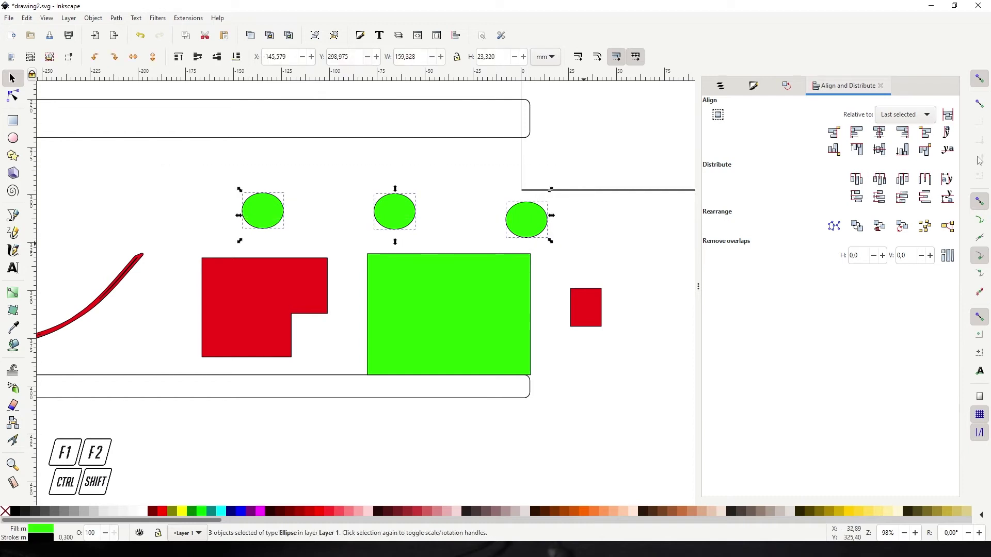
left_click(880, 150)
left_click(567, 240)
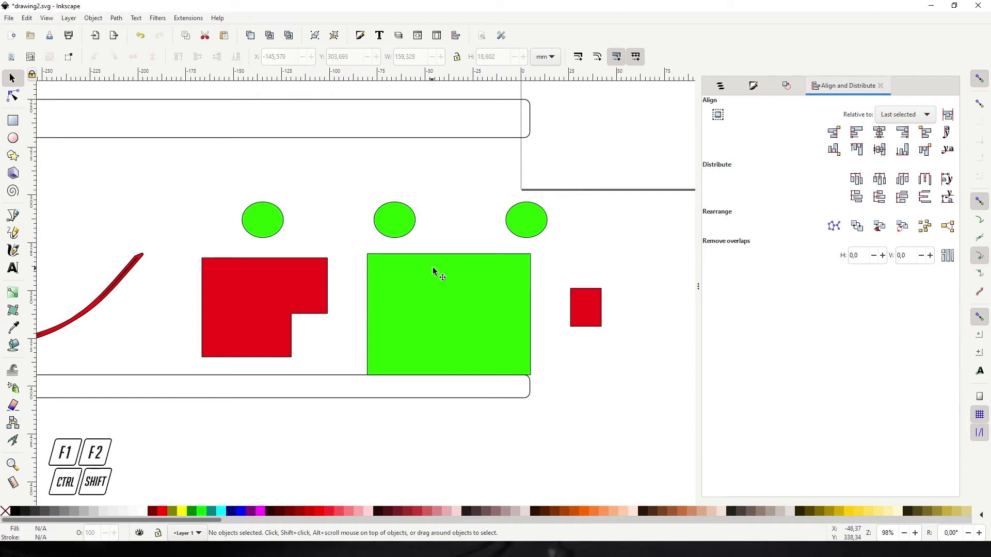
Select the three ellipses, open the Arrange settings, and clear the selection
scroll(406, 193, "down", 1, "ctrl")
left_click_drag(197, 158, 490, 216)
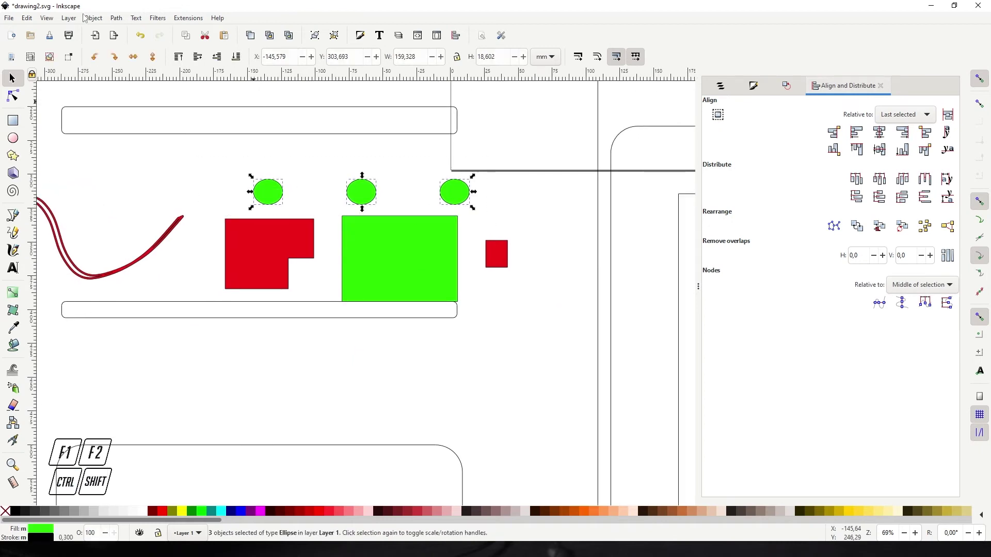
left_click(94, 18)
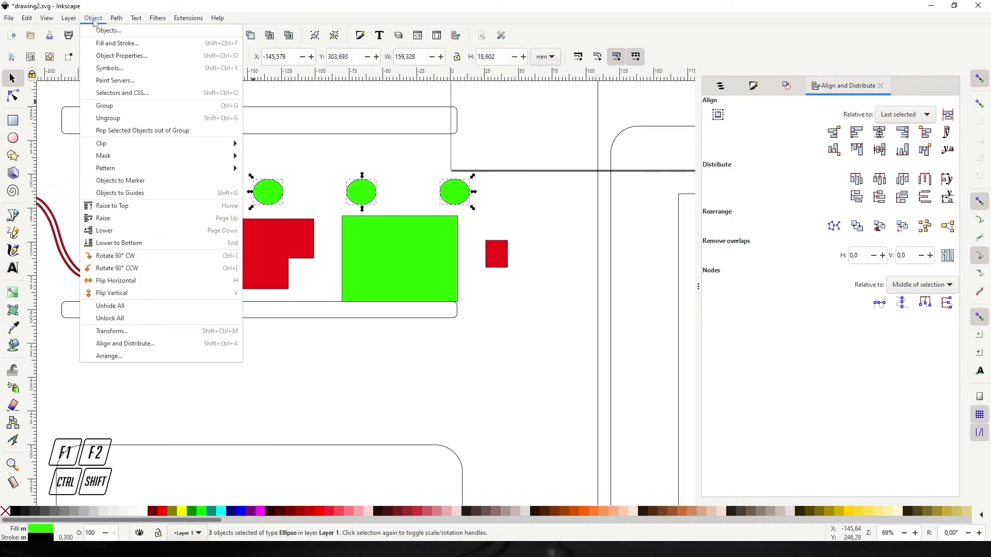
left_click(110, 356)
left_click(496, 210)
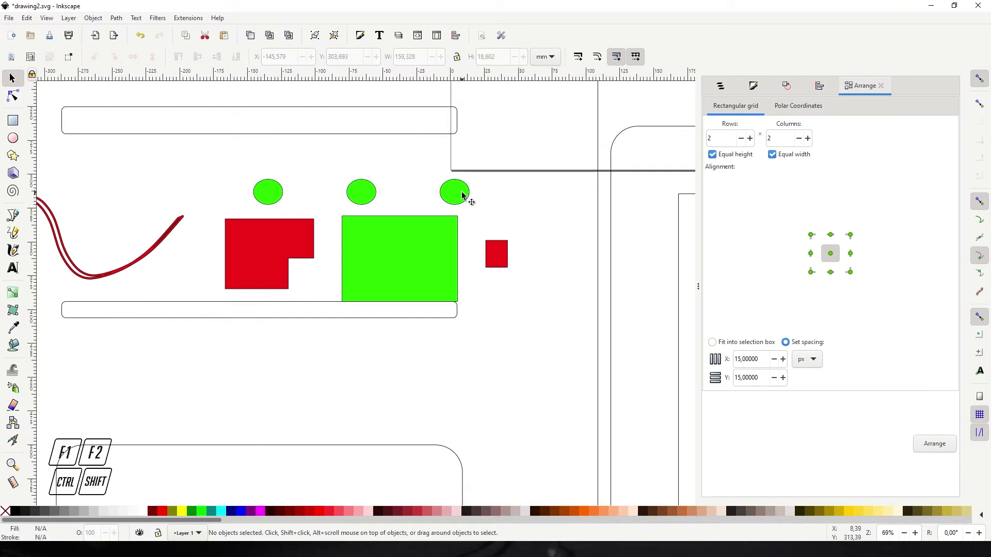
Duplicate the rightmost ellipse and place the copy farther right as the fourth in the row
left_click(464, 196, "ctrl")
key("ctrl+d")
left_click_drag(463, 196, 537, 197)
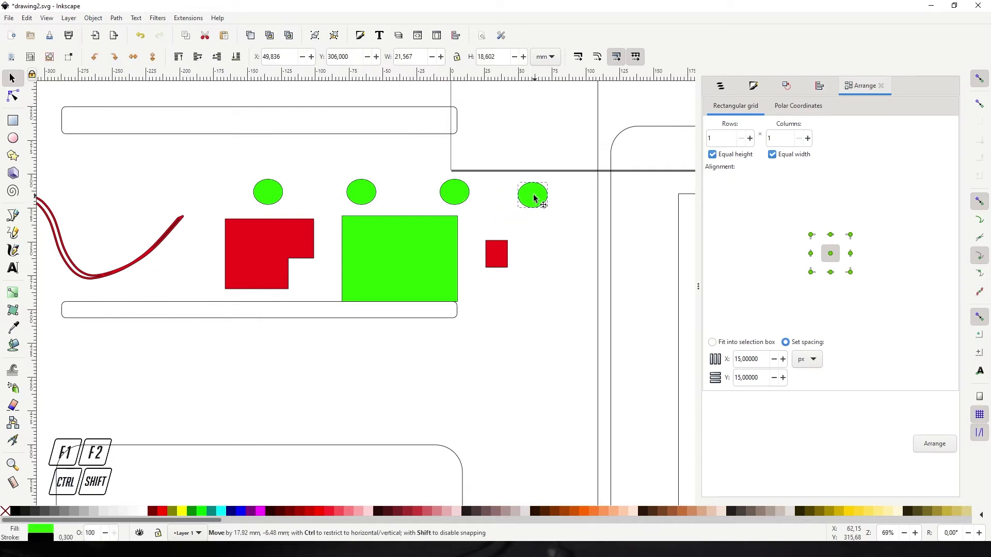
Select all four ellipses and arrange them in a 2 by 2 rectangular grid with 20 mm horizontal and vertical spacing
left_click_drag(223, 164, 455, 200)
left_click_drag(570, 215, 571, 216)
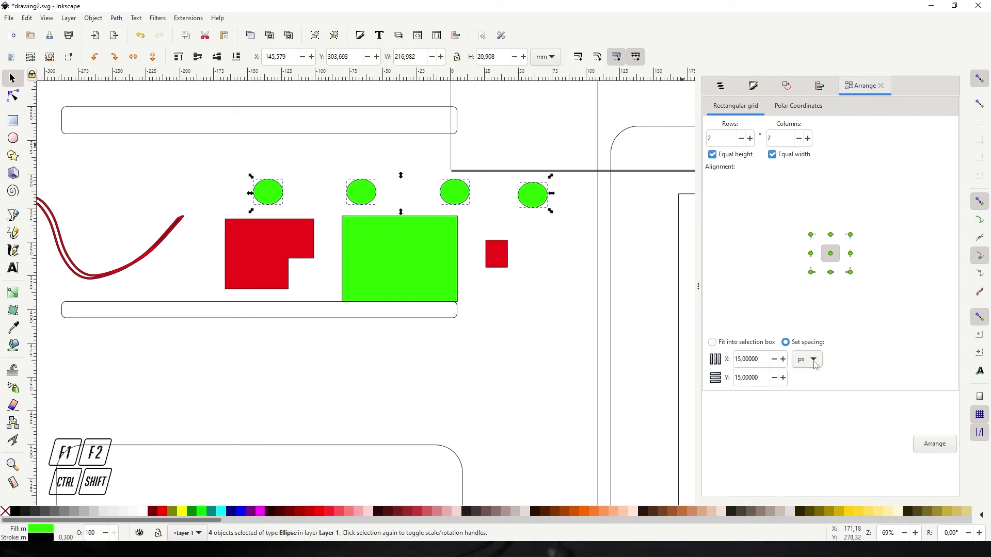
left_click(795, 365)
left_click(805, 343)
double_click(748, 359)
type("20")
double_click(769, 382)
type("20")
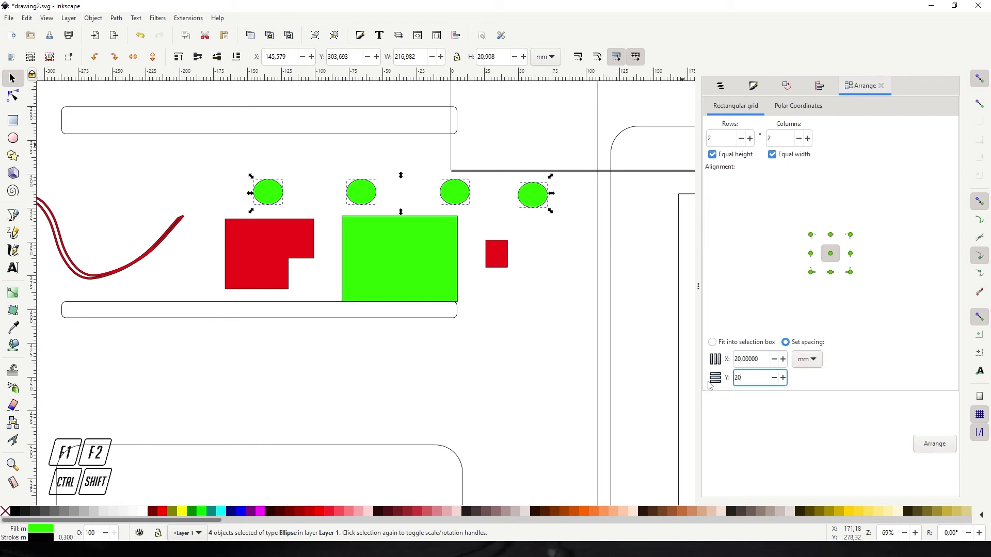
left_click(937, 445)
scroll(317, 165, "up", 3, "ctrl")
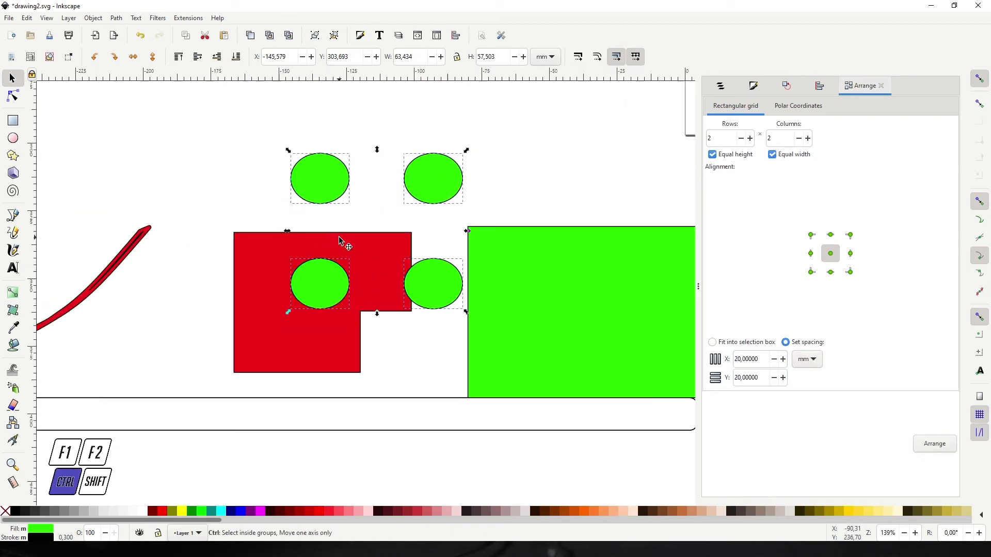
left_click(488, 143)
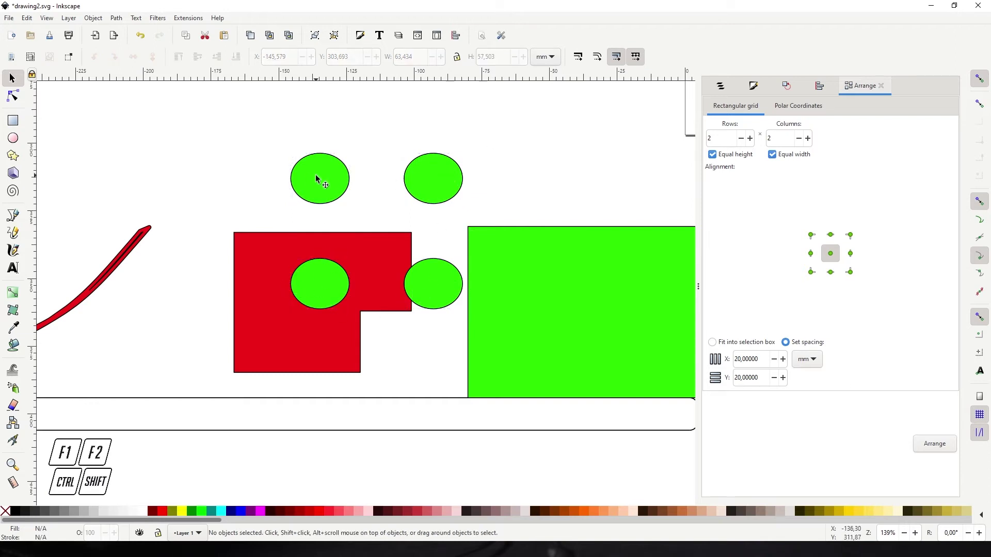
Nudge the upper-left ellipse of the grid slightly out of its arranged position and clear the selection
left_click(321, 183)
mouse_move(321, 182)
left_mouse_down()
mouse_move(335, 183)
mouse_move(319, 185)
left_mouse_up()
left_click(360, 138)
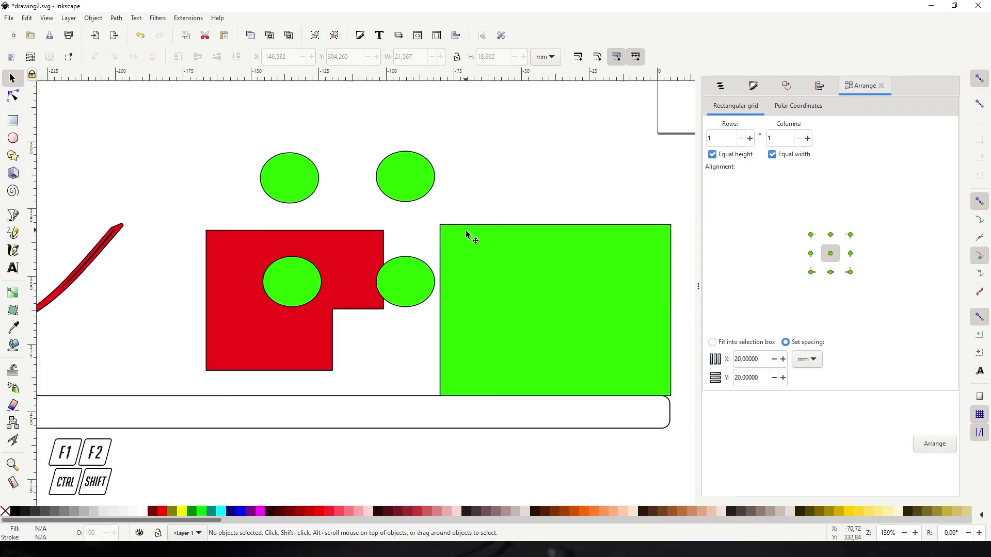
left_click(483, 227)
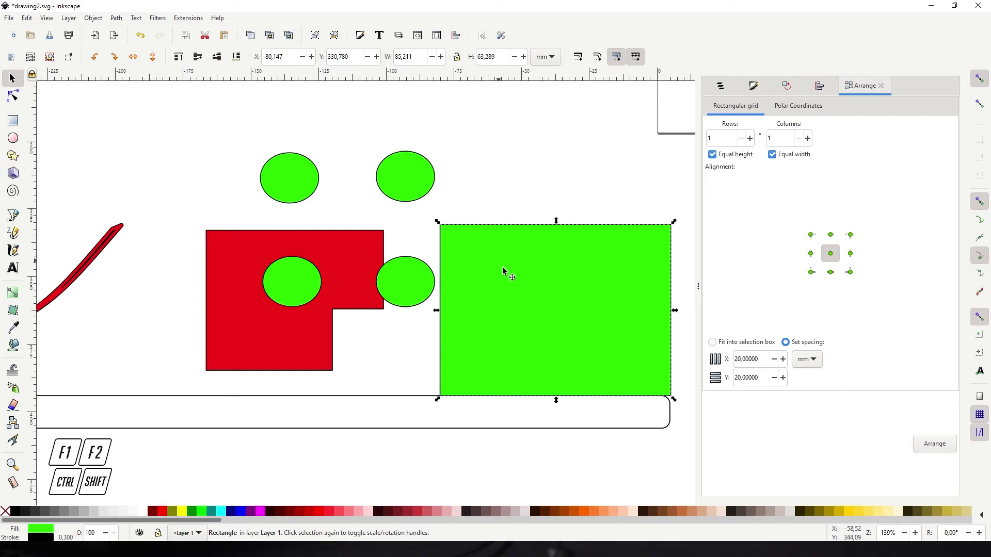
left_click_drag(627, 206, 563, 217)
scroll(563, 217, "up", 2)
left_click_drag(545, 290, 531, 245)
scroll(531, 245, "down", 2)
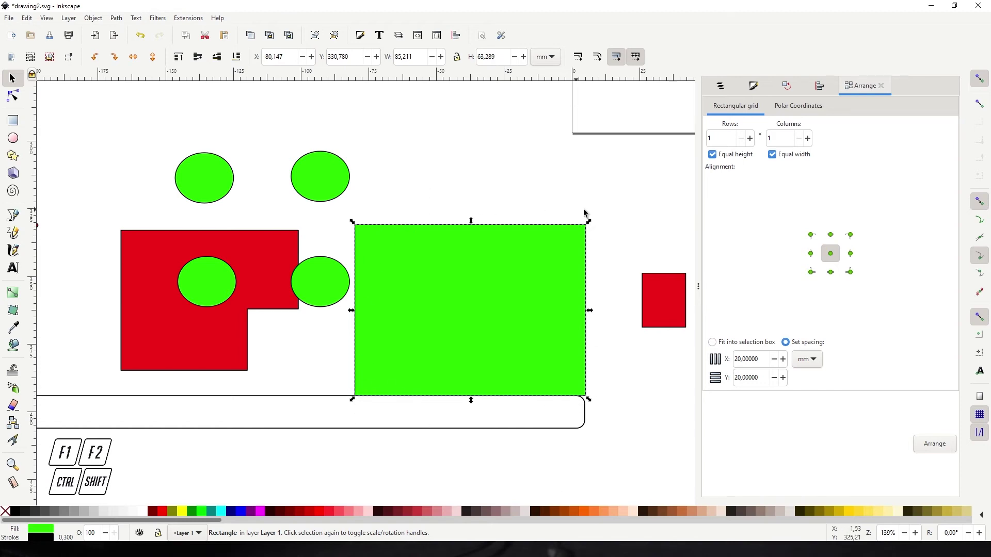
left_click(454, 241)
left_click(435, 192)
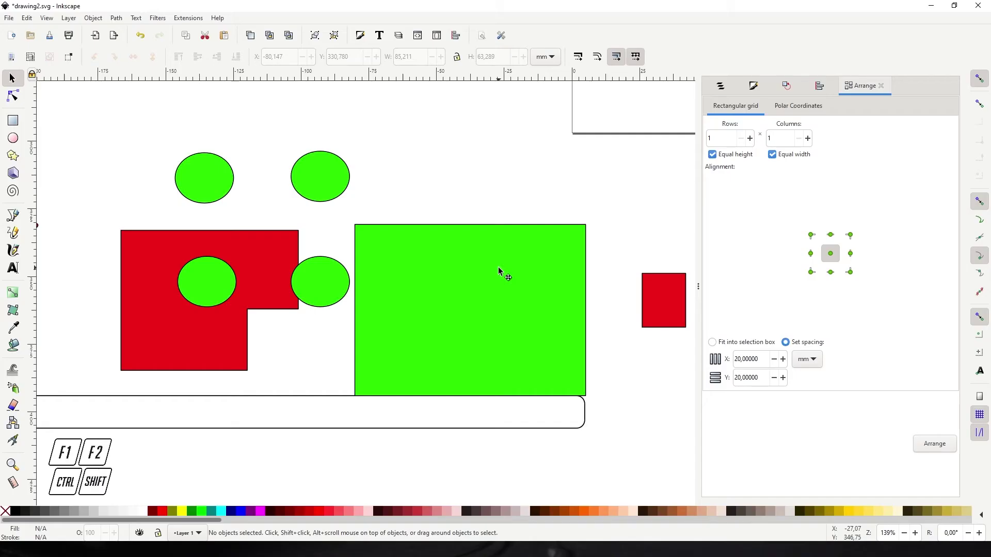
Round the green rectangle's corners with its shape handle, set the vertical radius Ry to 3 mm, and deselect it
left_click(502, 272)
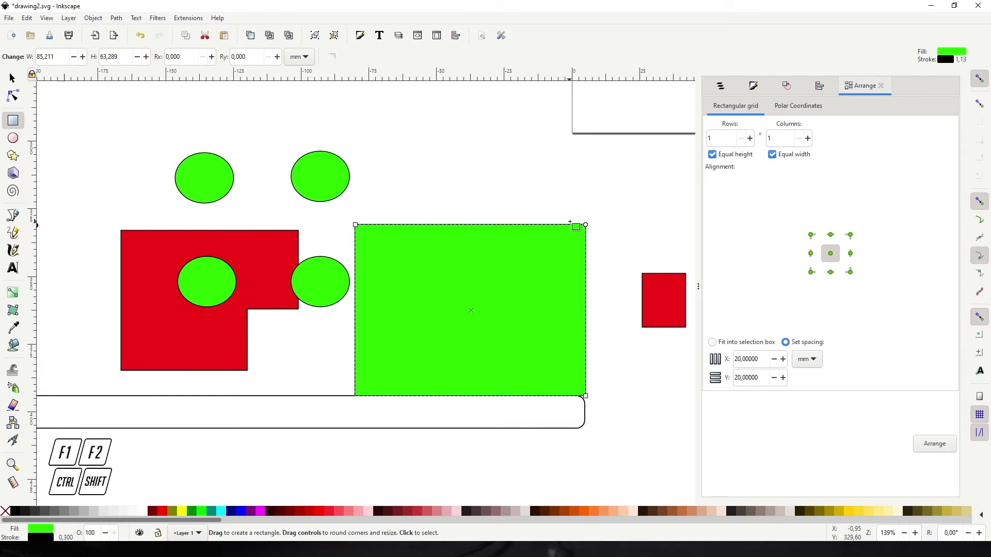
left_click_drag(585, 225, 586, 236)
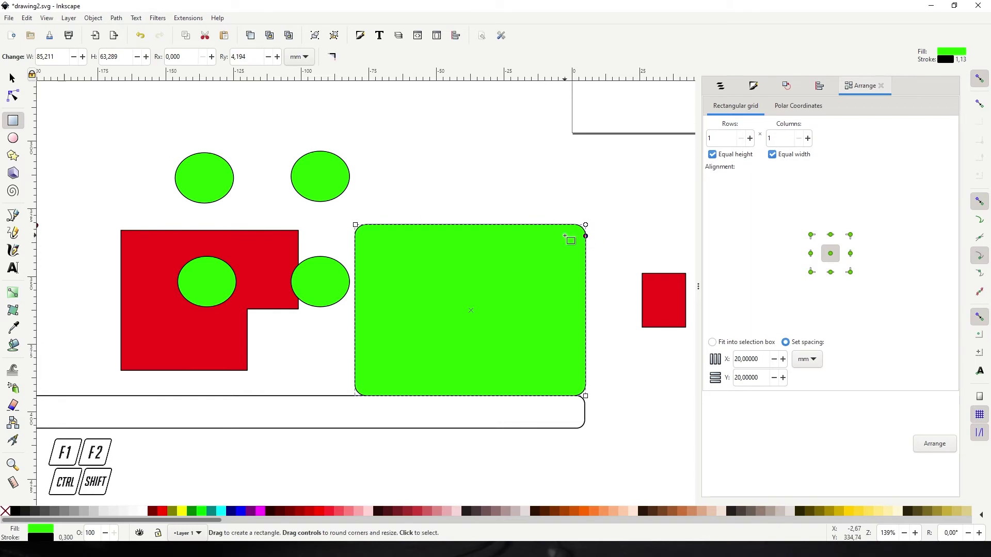
double_click(254, 58)
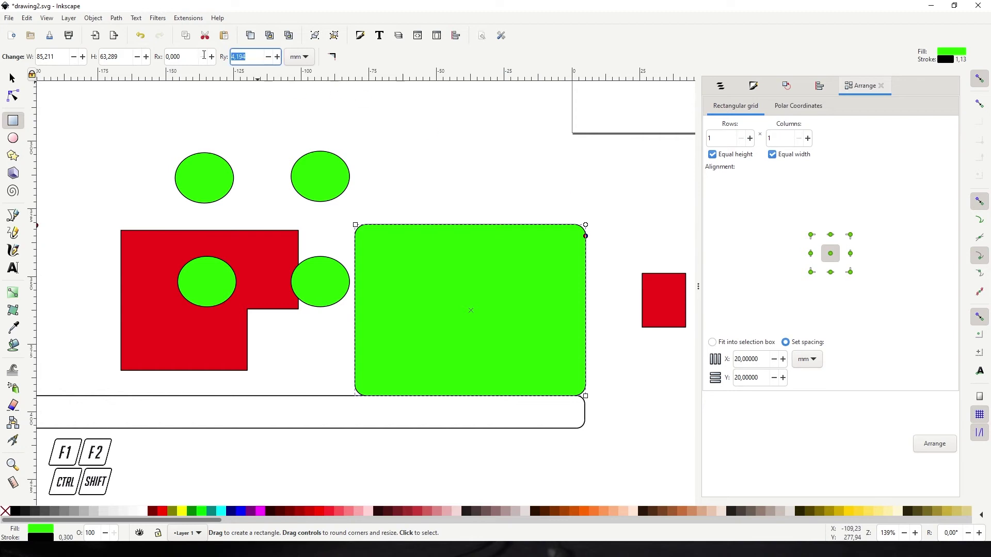
key("Return")
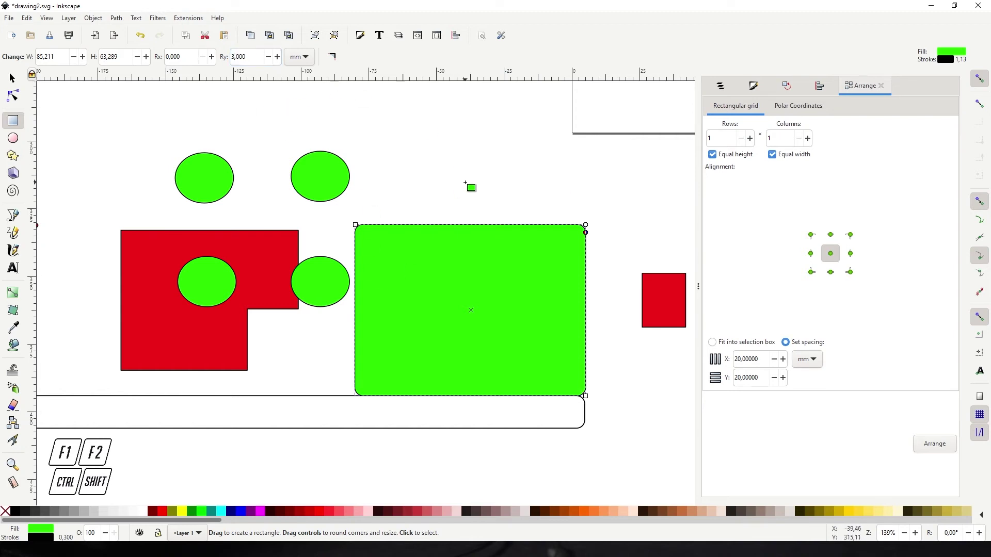
key("F1")
key("Escape")
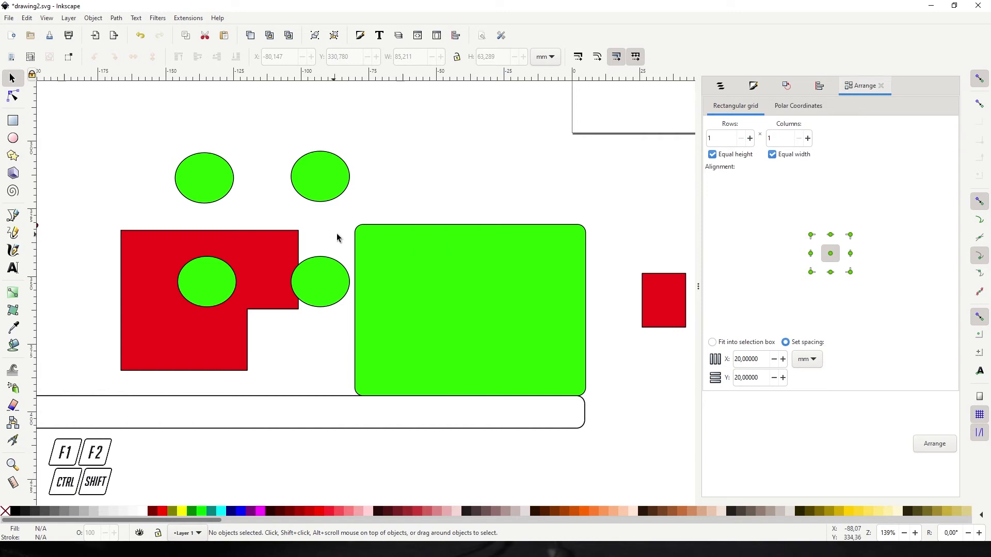
Draw a closed irregular shape of nine straight segments with the Pen tool in the empty area below the green rectangle
scroll(442, 255, "up", 1, "ctrl")
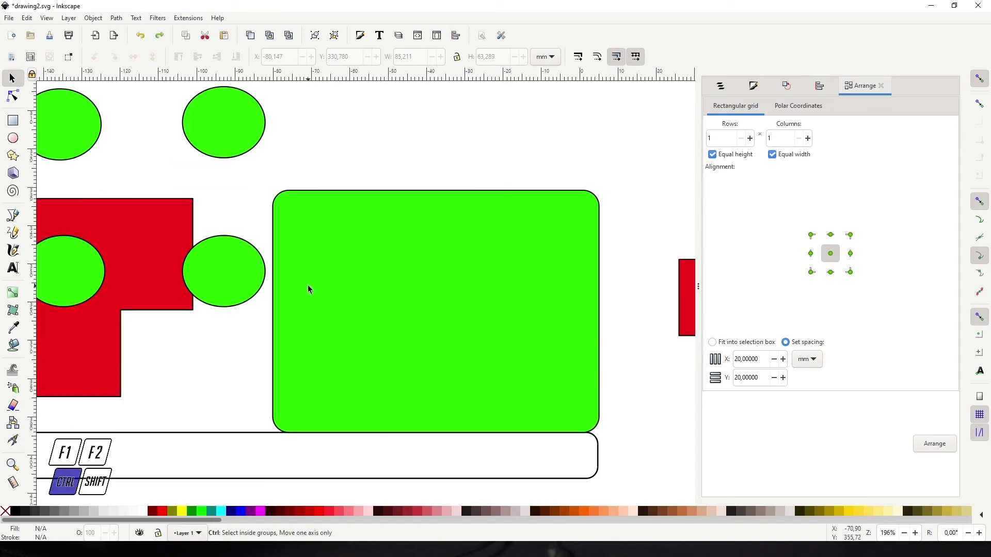
scroll(307, 285, "down", 3, "ctrl")
left_click_drag(505, 311, 28, 239)
scroll(426, 275, "up", 4, "ctrl")
scroll(426, 273, "down", 2, "ctrl")
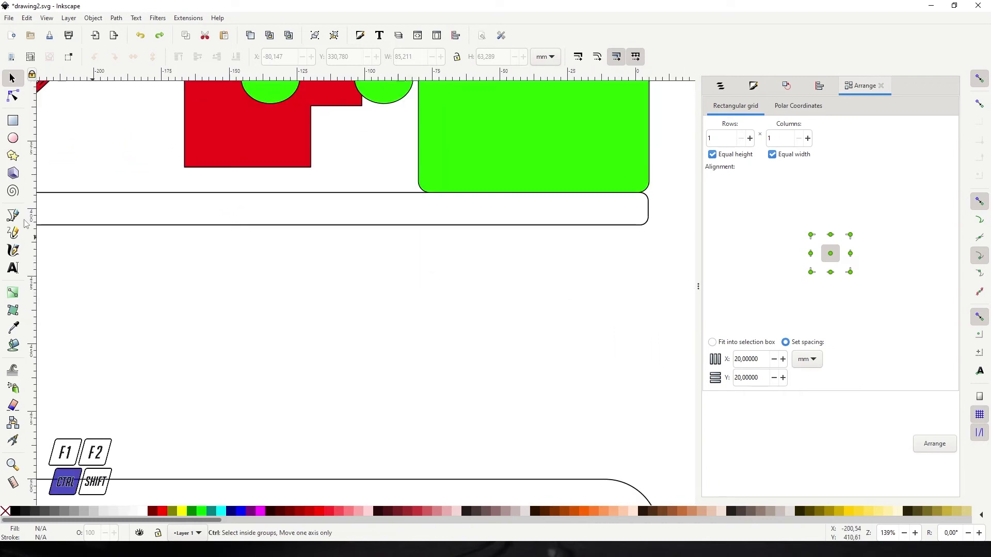
left_click(13, 215)
left_click(261, 307)
left_click(317, 360)
left_click(234, 422)
left_click(326, 468)
left_click(439, 404)
left_click(478, 458)
left_click(450, 363)
left_click(367, 358)
left_click(418, 296)
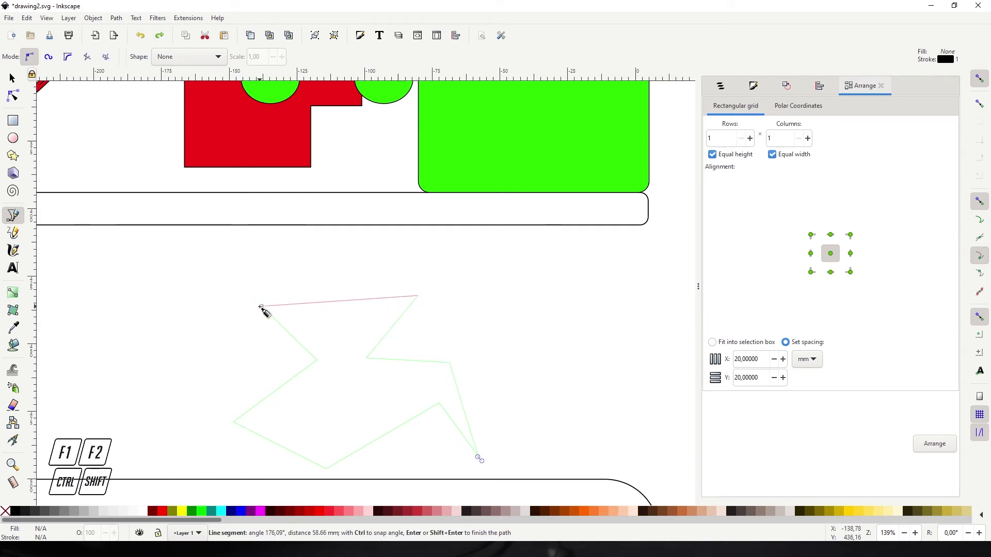
left_click(261, 306)
Try to round the shape's lower-right tip by pulling its node handle outward
key("F2")
key("3")
left_click(527, 428)
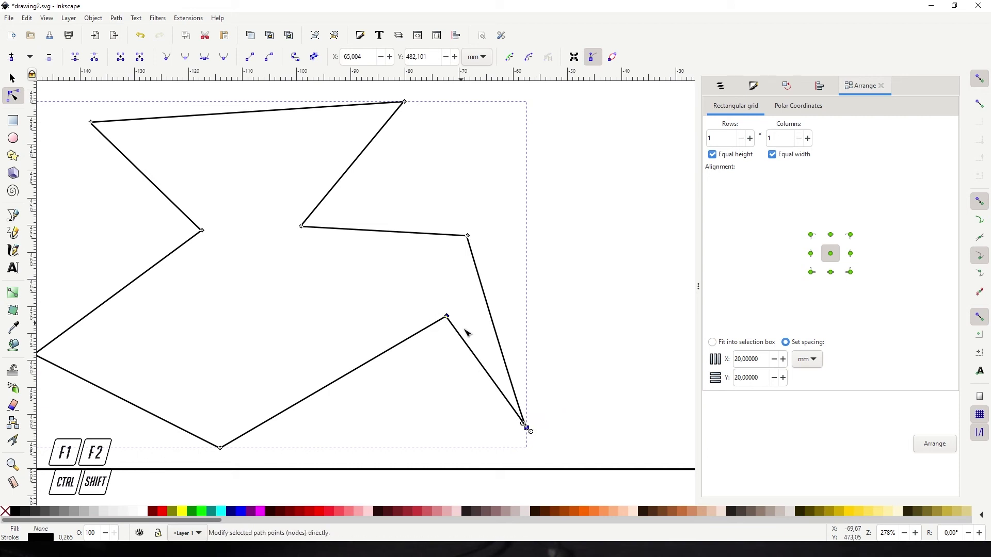
mouse_move(530, 431)
left_mouse_down()
mouse_move(535, 423)
mouse_move(507, 439)
mouse_move(538, 424)
left_mouse_up()
key("ctrl+z")
key("ctrl+z")
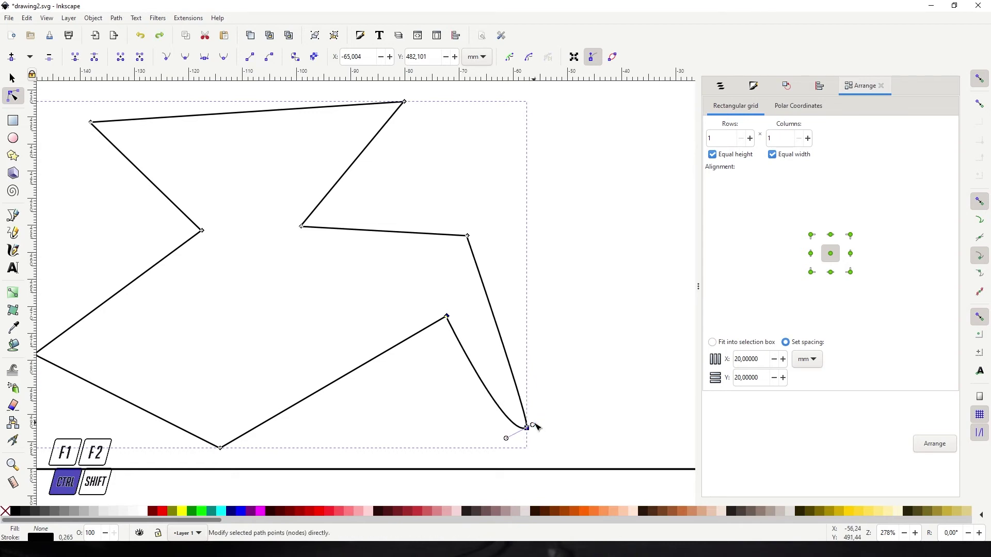
Examine the corner nodes along the outline of the irregular shape
left_click_drag(272, 316, 377, 333)
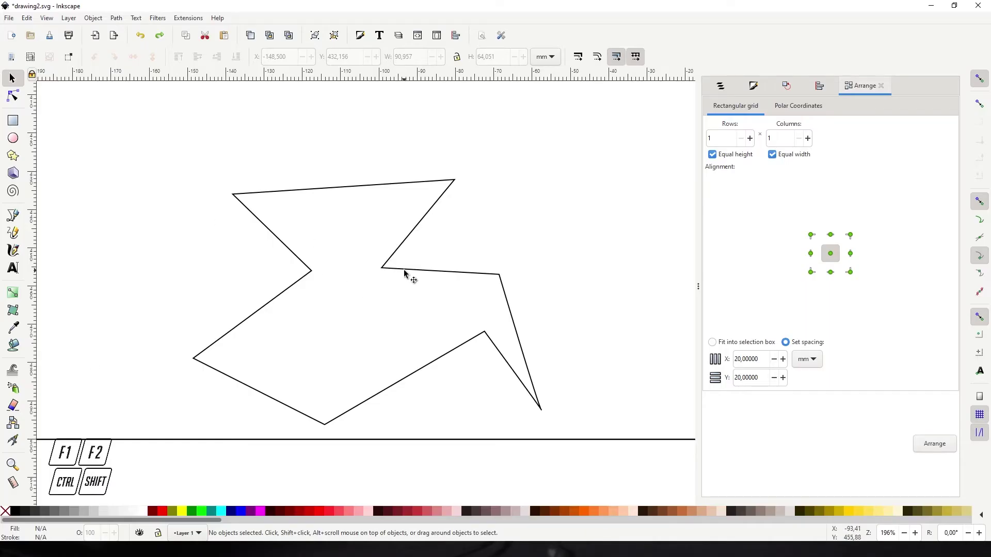
left_click(404, 272)
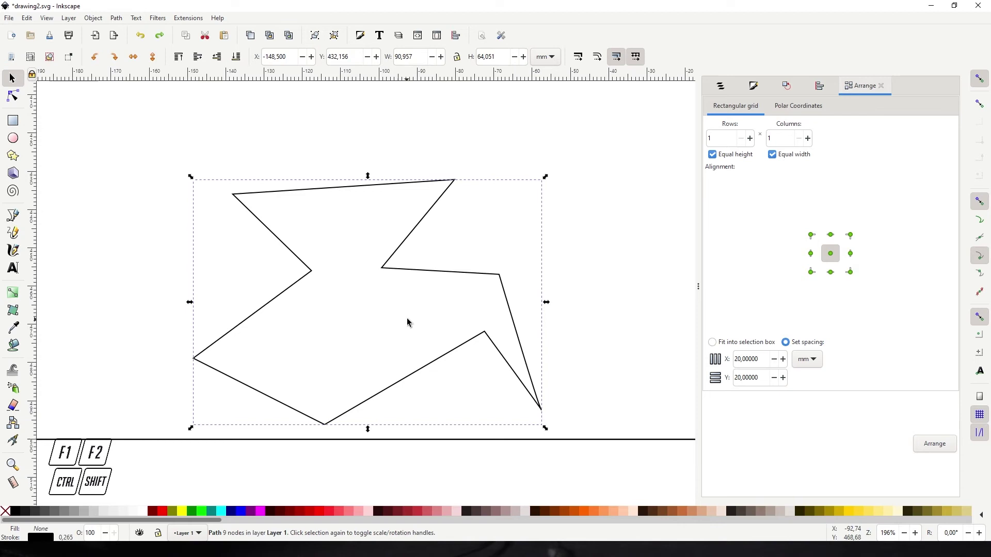
key("F2")
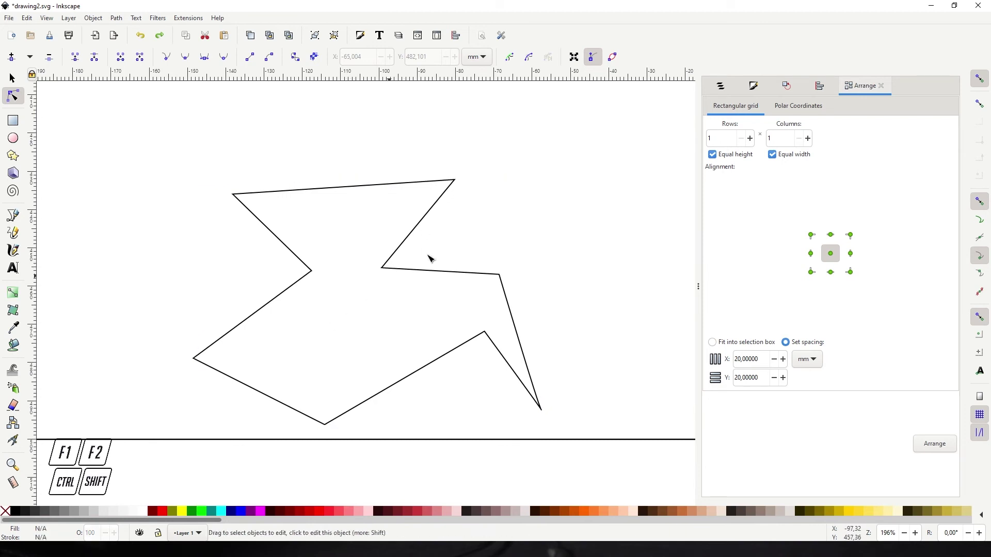
left_click(116, 19)
left_click(379, 148)
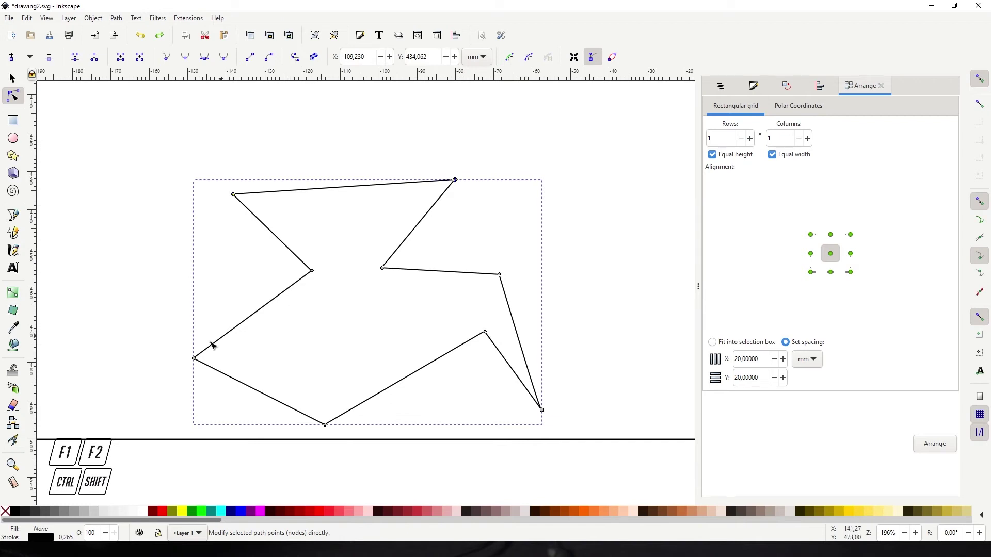
key("Escape")
scroll(496, 275, "up", 5)
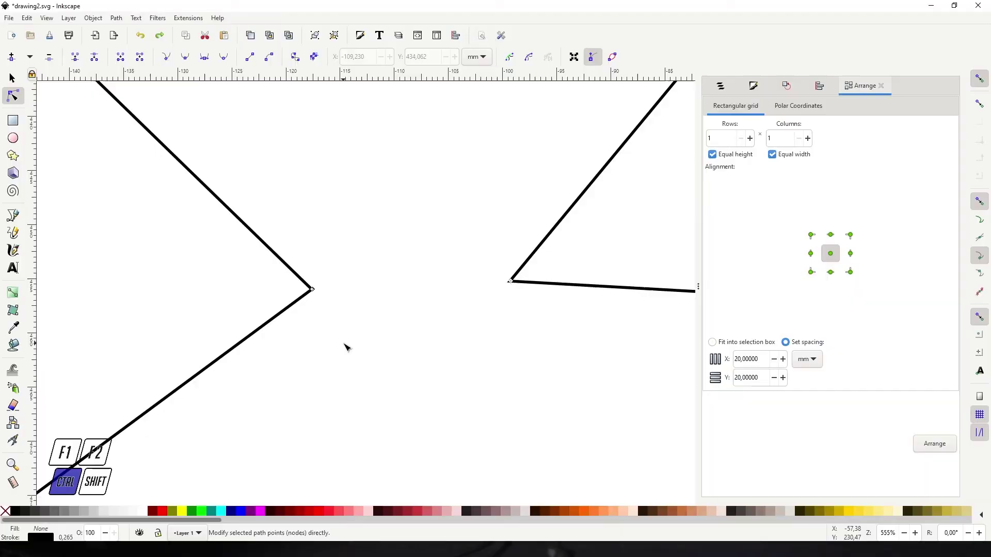
scroll(342, 345, "down", 6)
Select the irregular shape and apply the Corners (Fillet/Chamfer) path effect to it
key("F1")
left_click(404, 331)
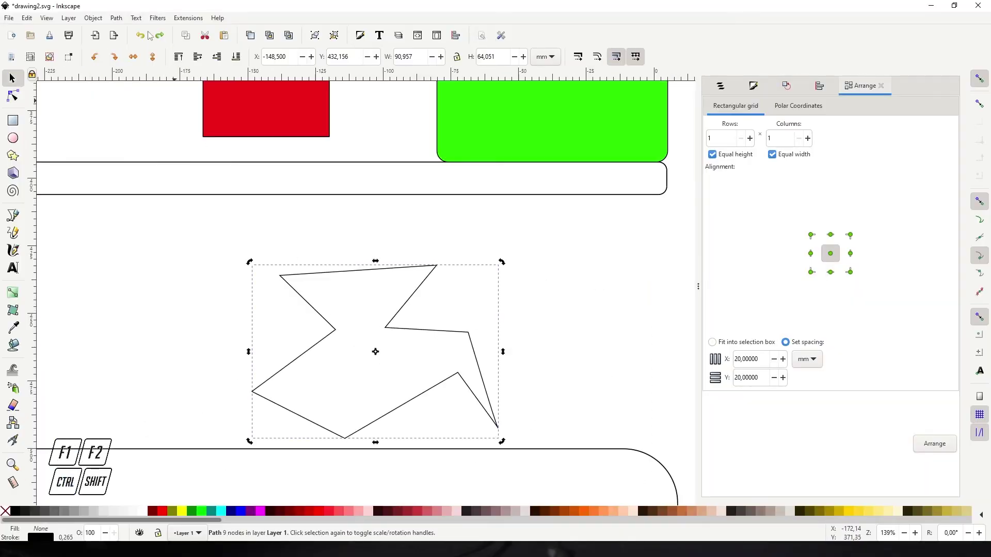
left_click(116, 19)
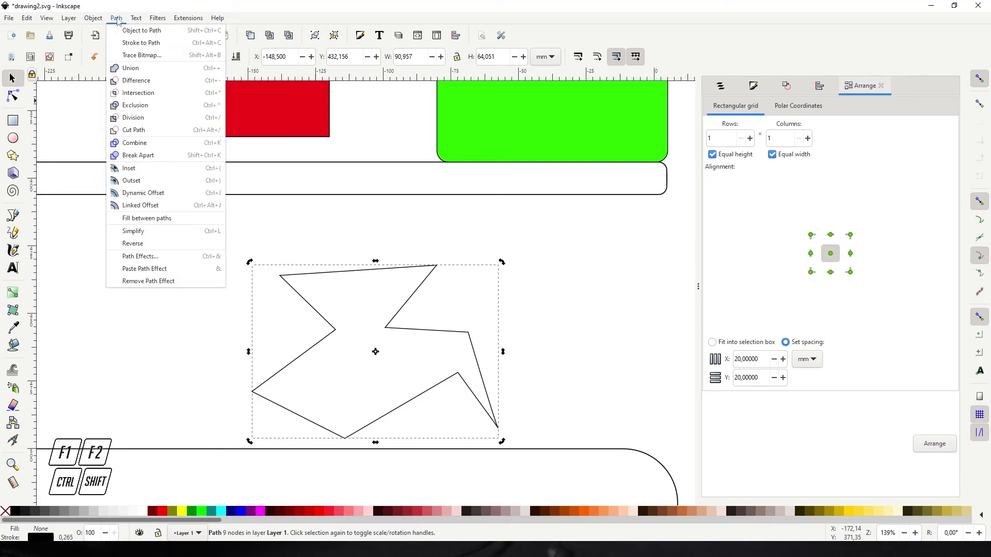
left_click(136, 257)
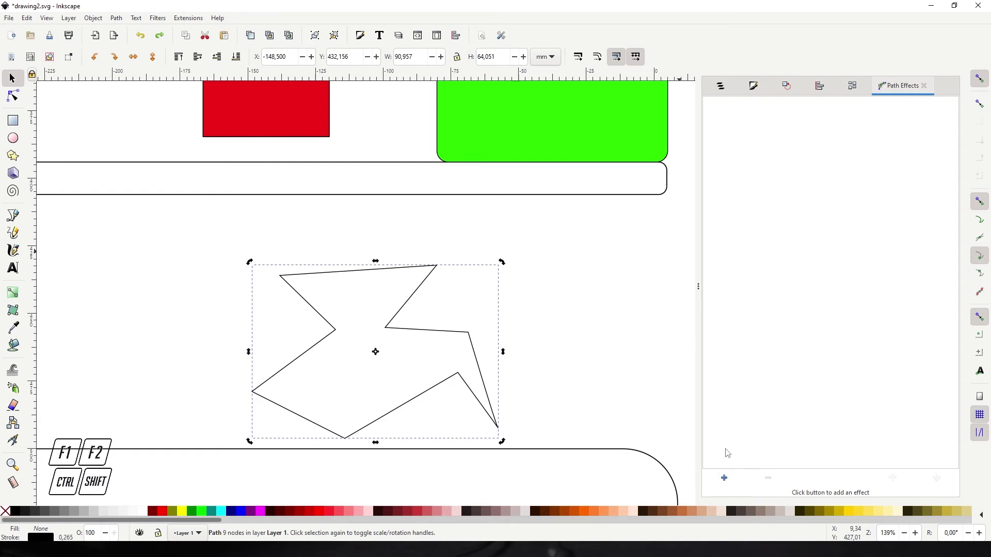
left_click(724, 478)
scroll(632, 260, "down", 2)
scroll(631, 261, "up", 2)
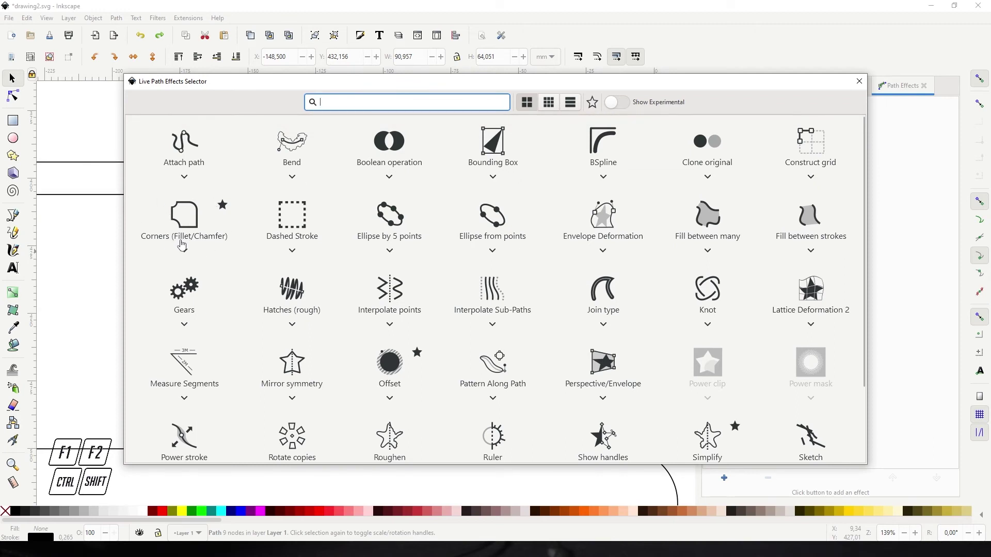
left_click(176, 220)
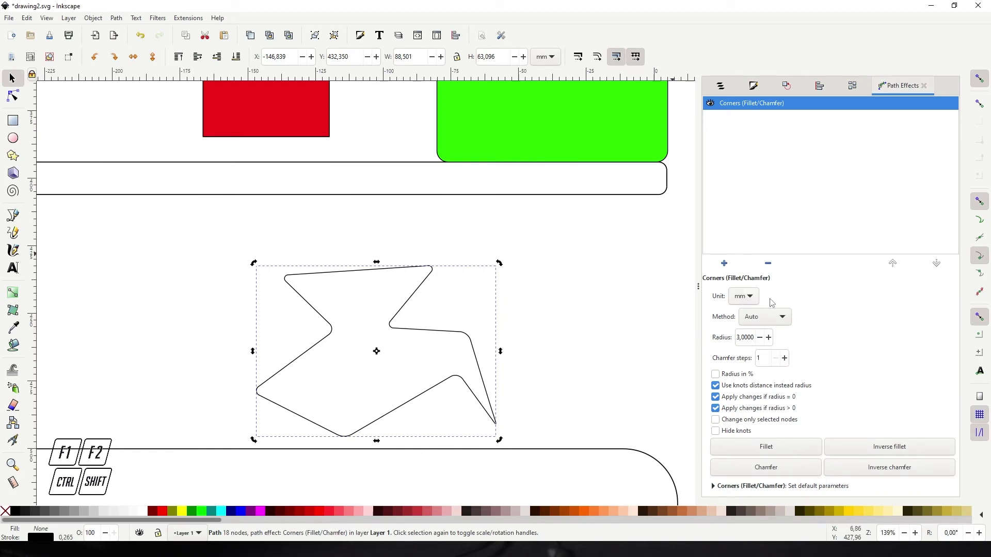
Set the corner effect's method to Force arc and its radius to 6 mm, and deselect the shape
left_click(752, 301)
left_click(754, 299)
left_click(761, 323)
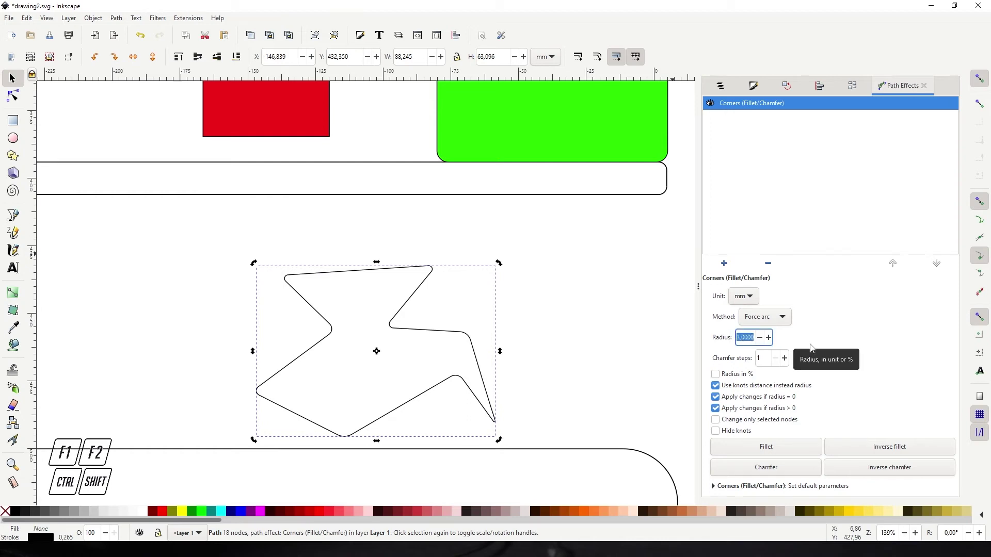
type("6")
key("Return")
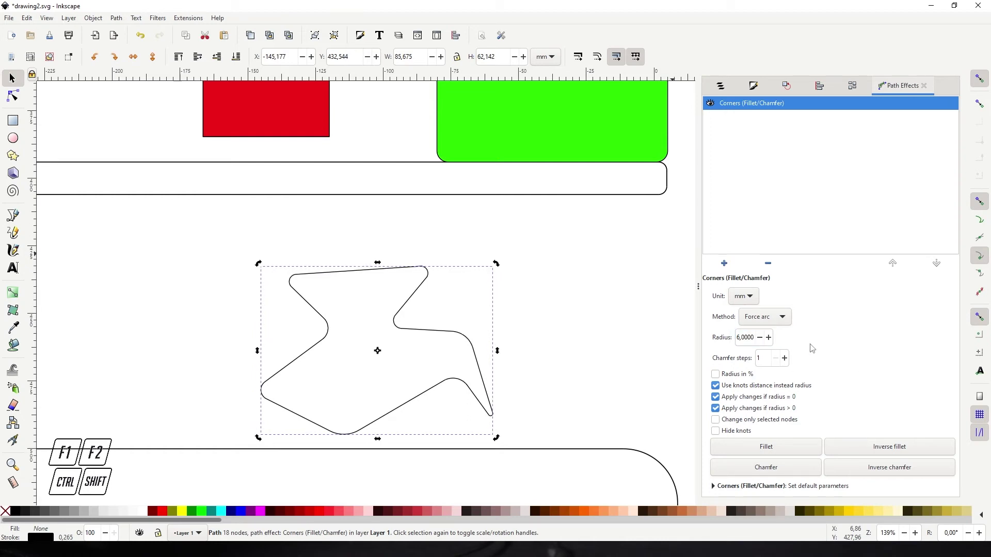
scroll(690, 339, "up", 2, "ctrl")
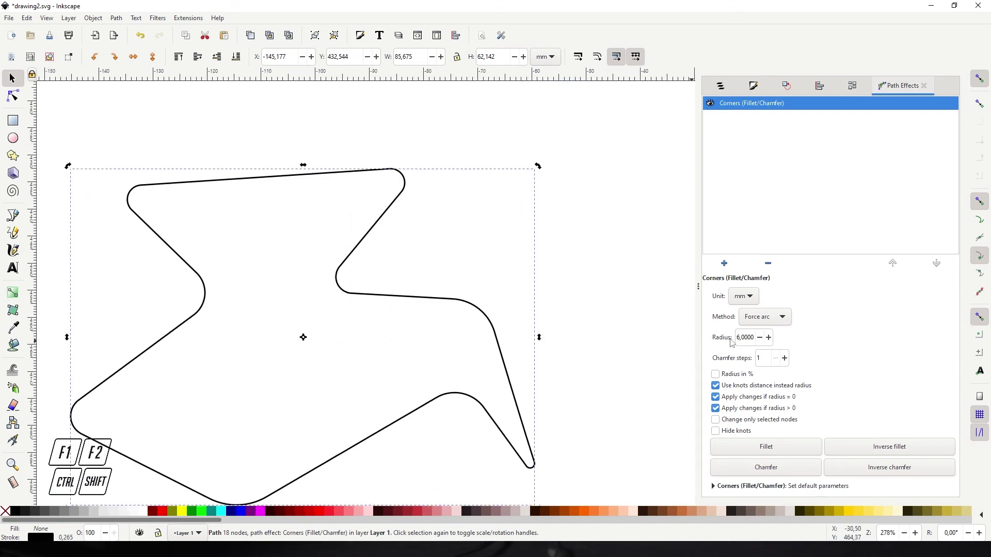
left_click(614, 307)
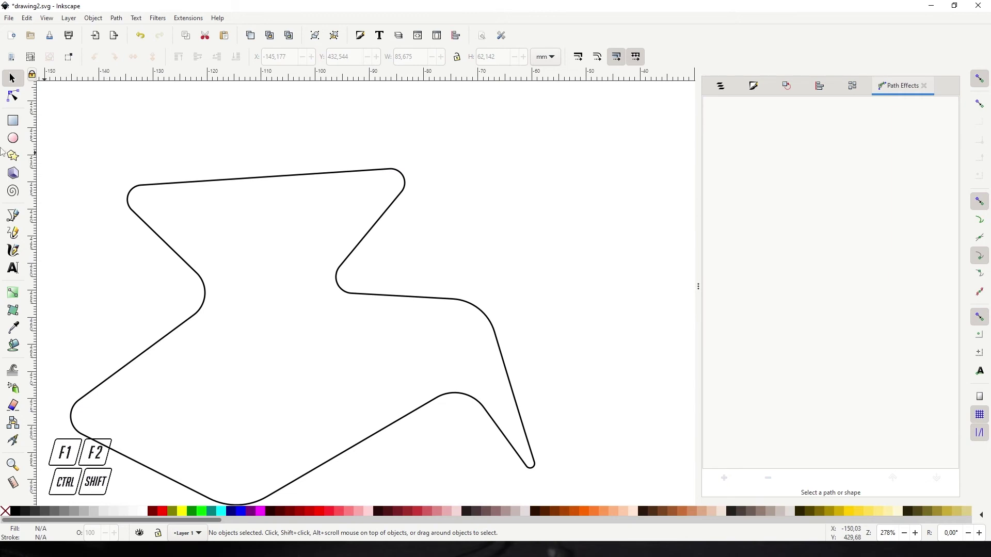
Draw a circle to the right of the shape's upper part and set its width and height to 6 mm
left_click(13, 138)
left_click_drag(453, 206, 491, 241)
key("F1")
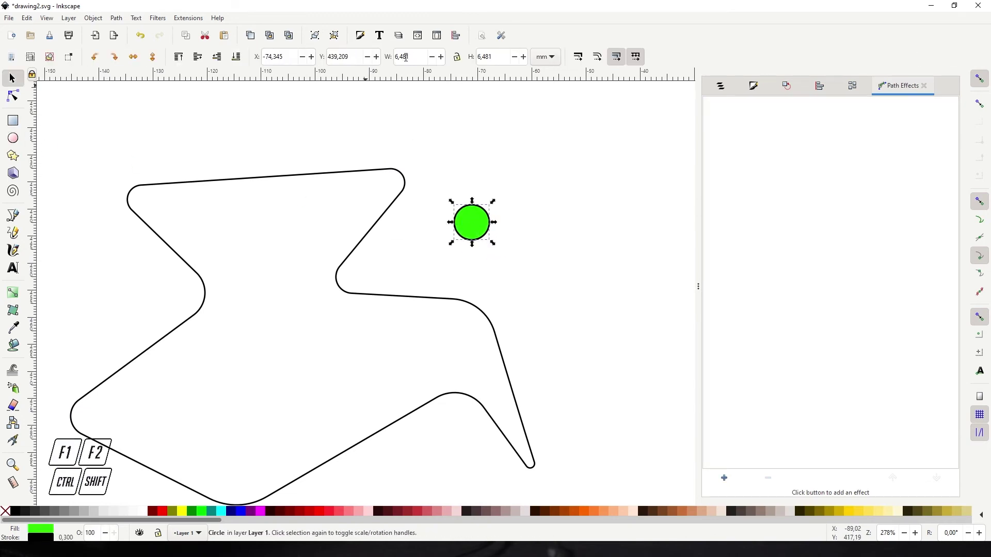
type("6")
key("Tab")
type("6")
key("Return")
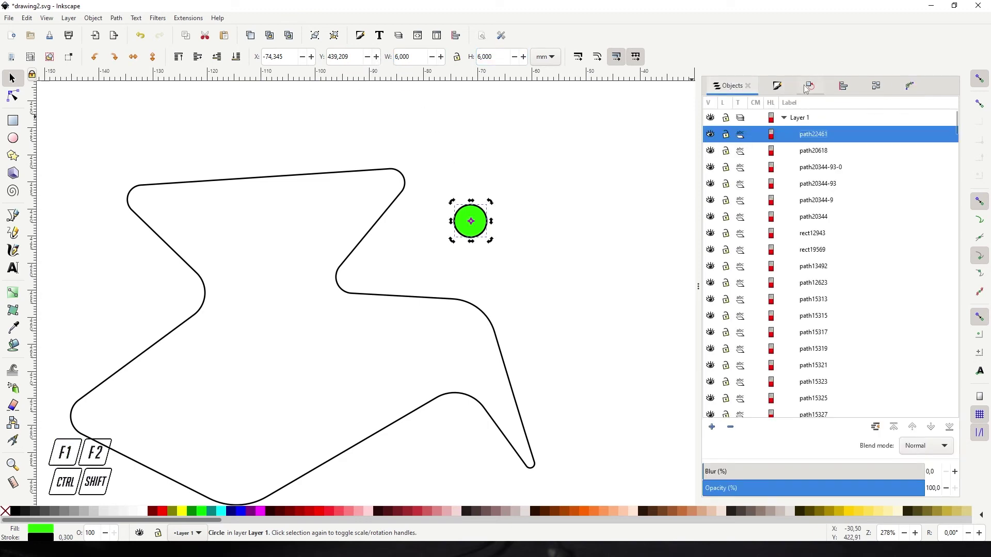
Remove the circle's stroke paint
left_click(784, 89)
left_click(771, 106)
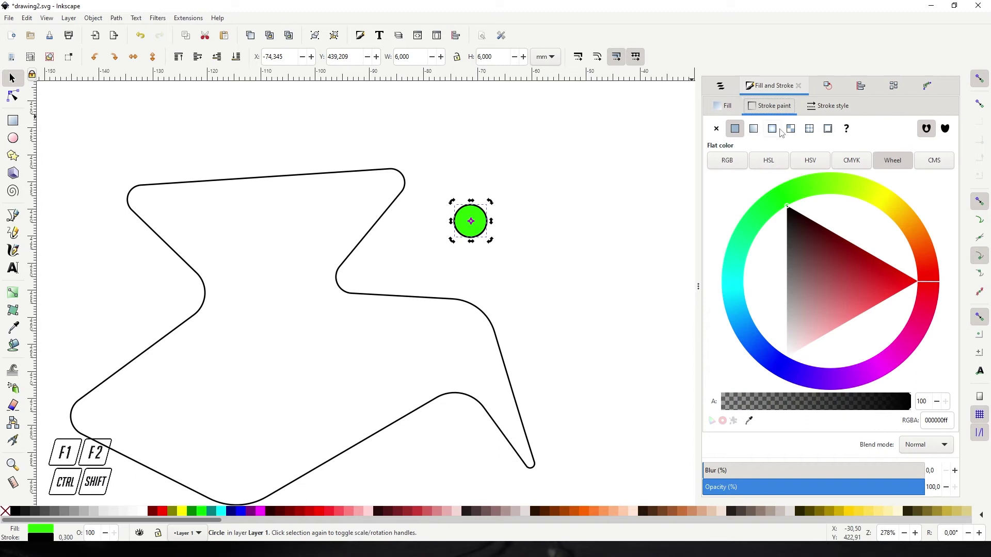
left_click(717, 129)
scroll(469, 216, "up", 2)
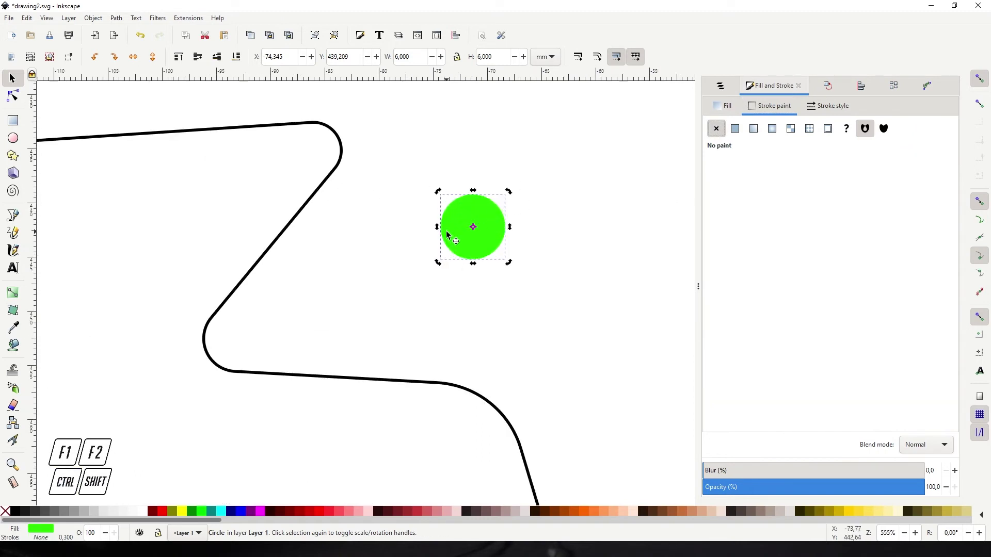
Move the circle against the rounded inner corner of the shape's right notch and over to that of the left notch
scroll(454, 236, "left", 3)
left_click_drag(544, 178, 253, 370)
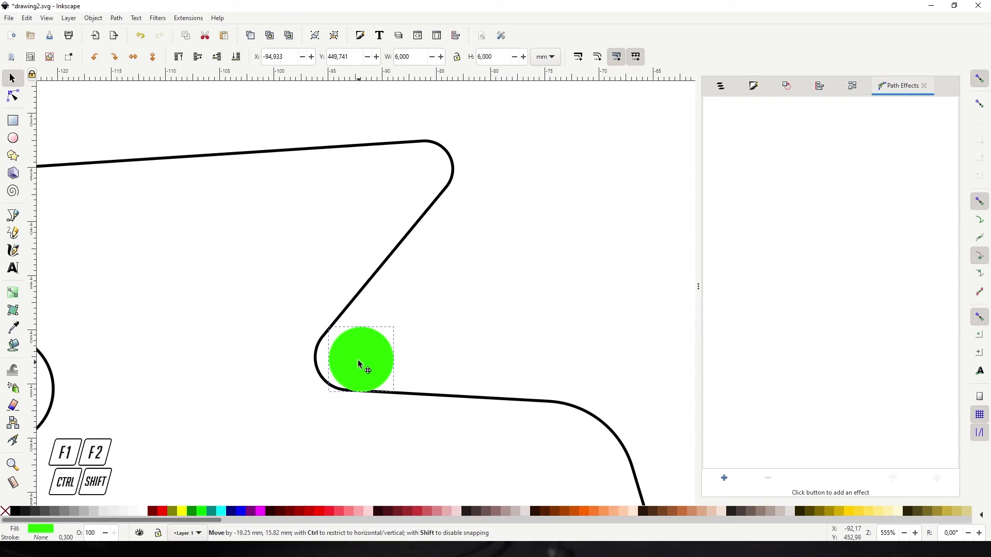
scroll(521, 294, "left", 12)
scroll(521, 294, "down", 3)
left_click_drag(519, 304, 273, 335)
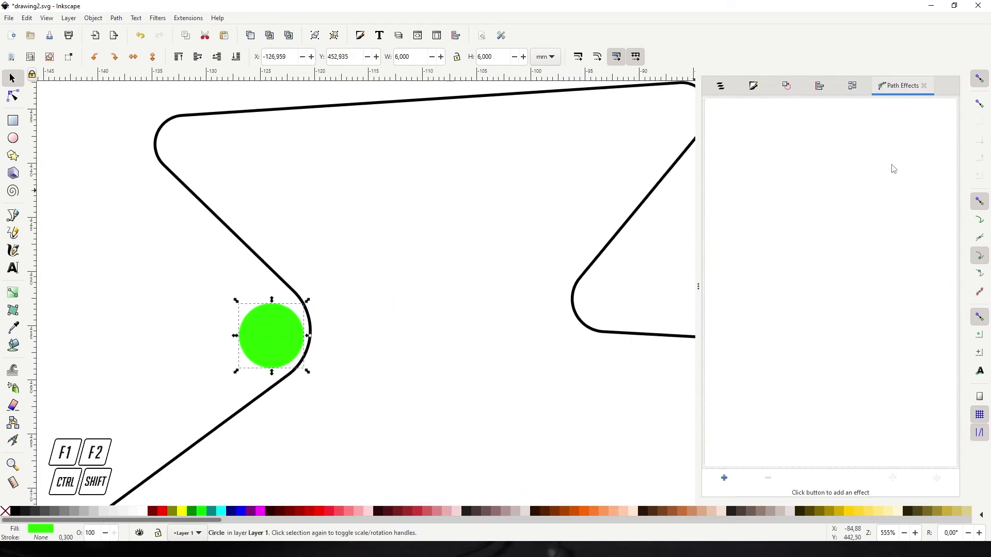
Set the irregular shape's corner effect radius to 3 mm
left_click(605, 246)
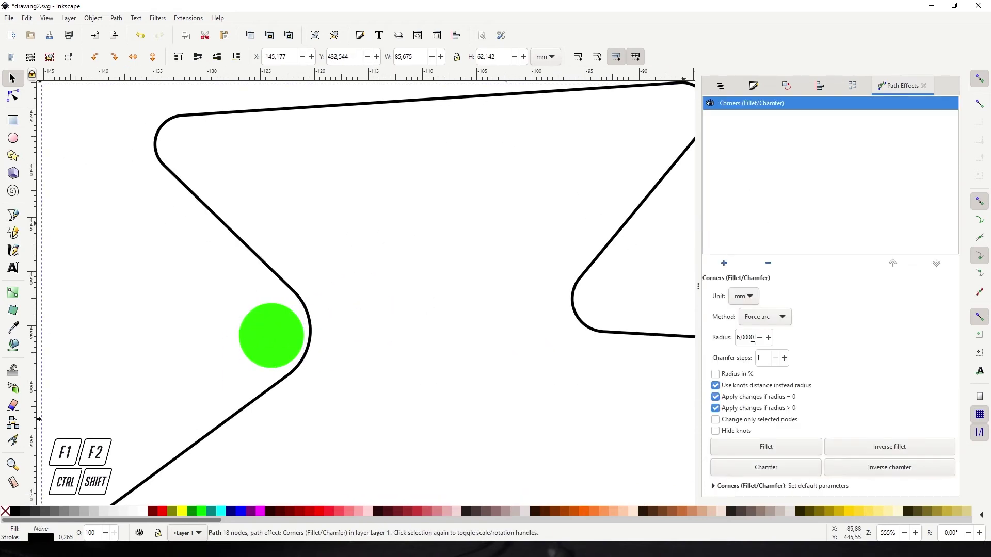
type("3")
key("Return")
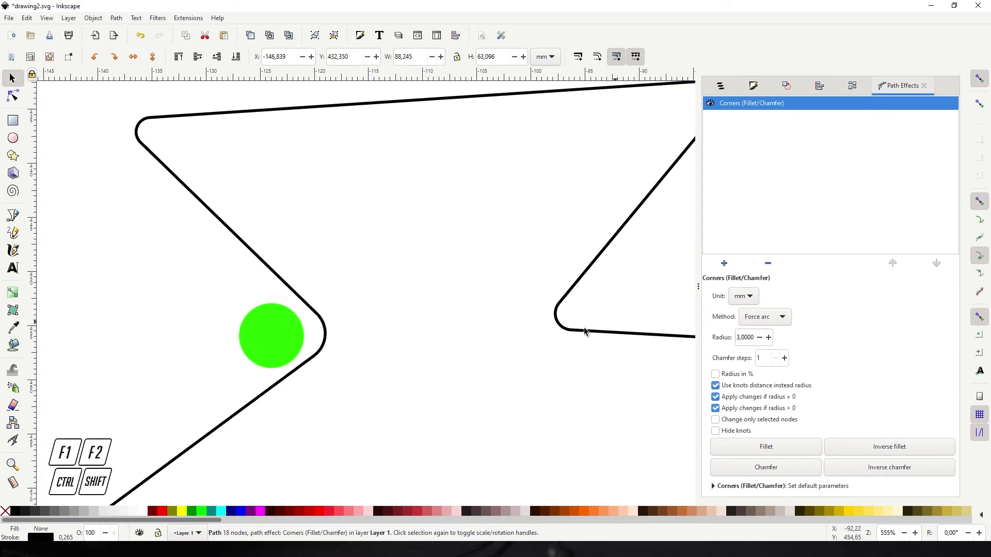
Move the circle into the shape's right notch to compare it with the rounded corner, and clear the selection
left_click_drag(289, 332, 619, 299)
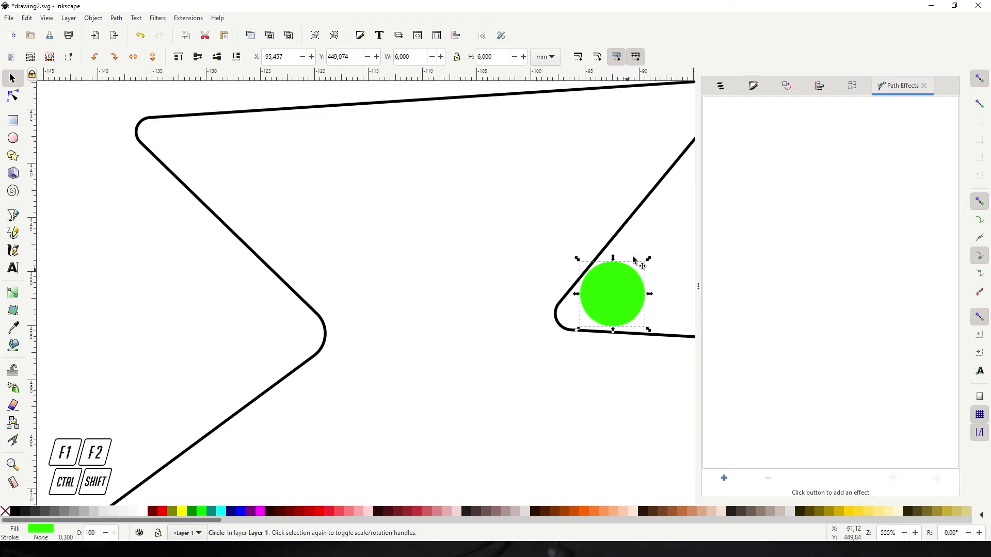
scroll(542, 229, "up", 3)
scroll(528, 284, "right", 5)
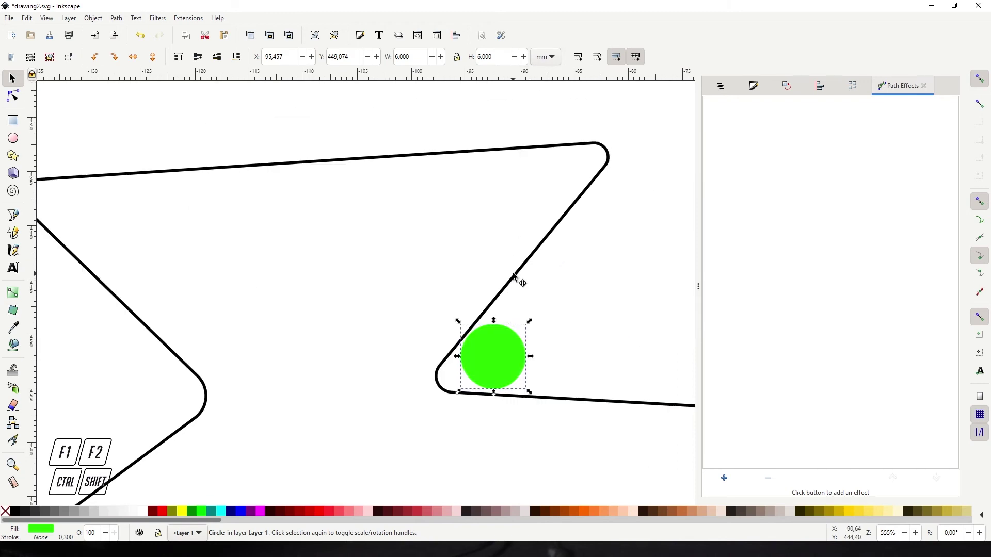
left_click(514, 277)
scroll(531, 313, "down", 3)
left_click(538, 350)
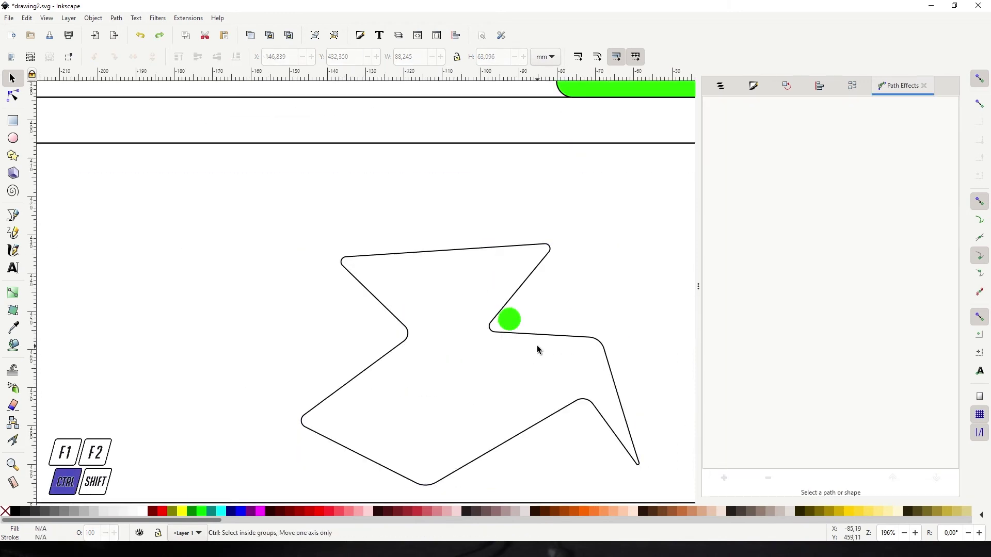
scroll(537, 350, "up", 2)
scroll(523, 325, "up", 1)
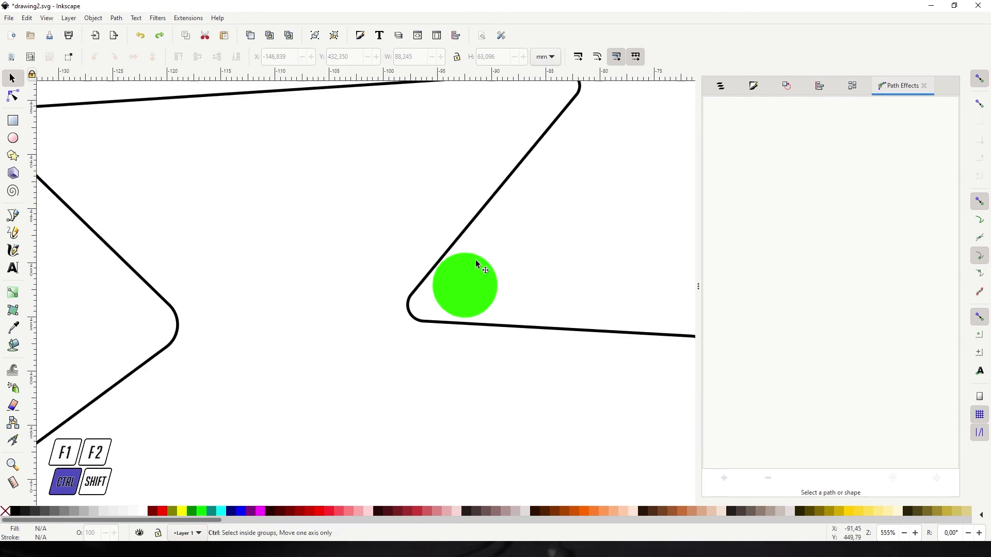
Increase the irregular shape's corner effect radius to 6 mm and deselect the shape
left_click(464, 237)
left_click(769, 337)
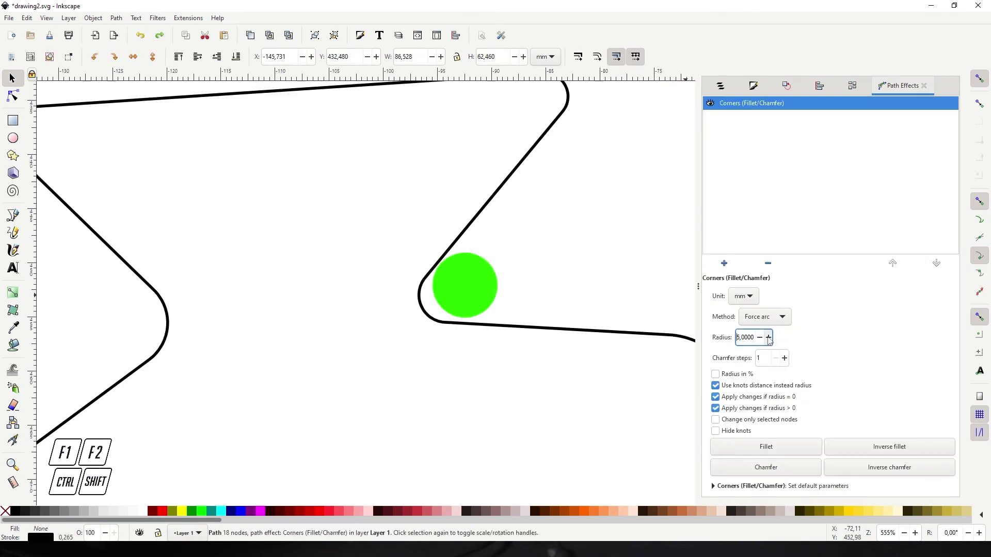
left_click(281, 306)
left_click_drag(281, 305, 502, 201)
Examine the rounded corners around the shape's lower-right tip and select the shape
left_click_drag(470, 418, 84, 325)
scroll(436, 321, "down", 5)
scroll(393, 259, "right", 8)
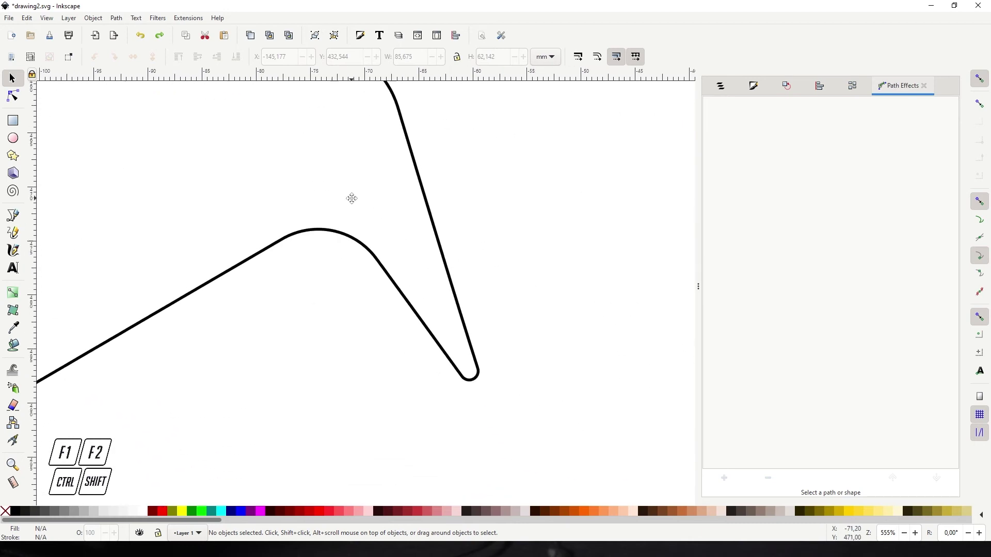
scroll(383, 287, "up", 3)
scroll(397, 289, "left", 2)
scroll(464, 351, "left", 2)
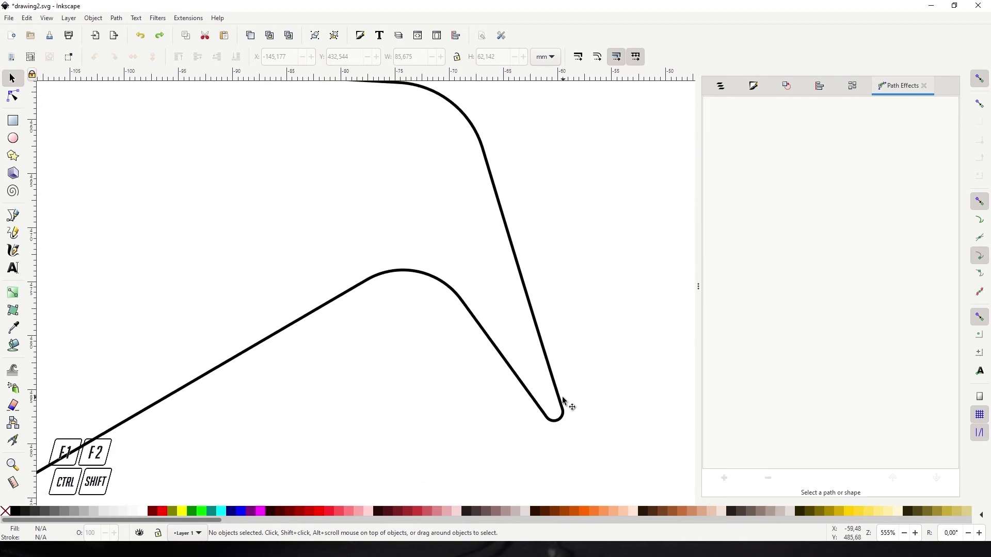
left_click(563, 408)
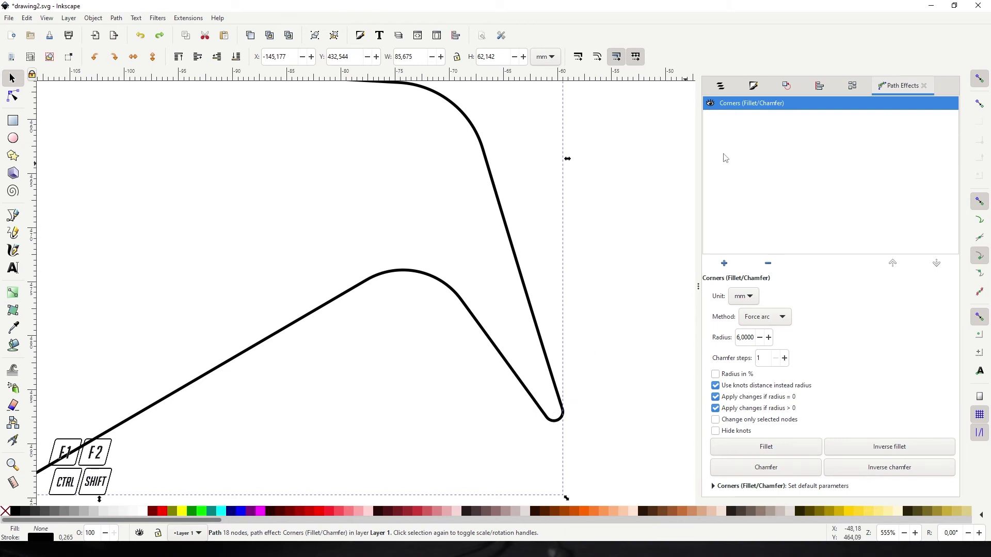
Hide the irregular shape's corner effect and widen its lower-right tip into a curve by rotating the tip node's handles
left_click(711, 104)
scroll(563, 418, "up", 5, "ctrl")
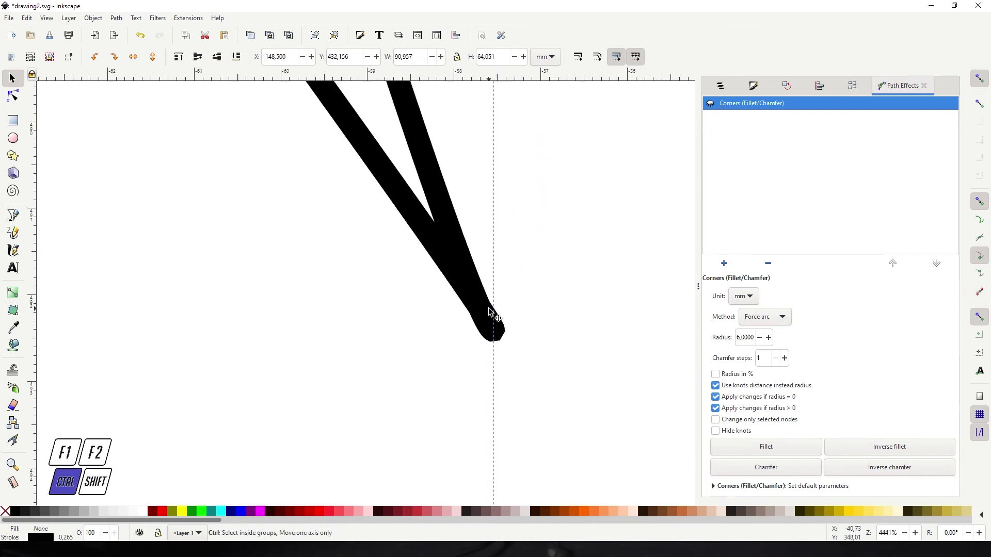
key("F2")
left_click(476, 281)
mouse_move(485, 319)
left_mouse_down()
mouse_move(511, 374)
mouse_move(515, 358)
mouse_move(528, 369)
left_mouse_up()
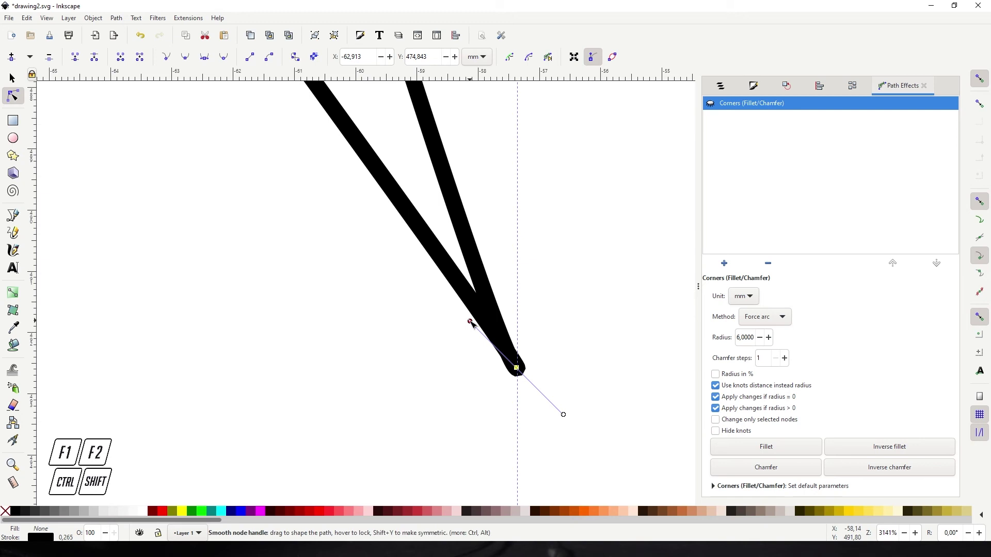
left_click_drag(470, 321, 593, 328)
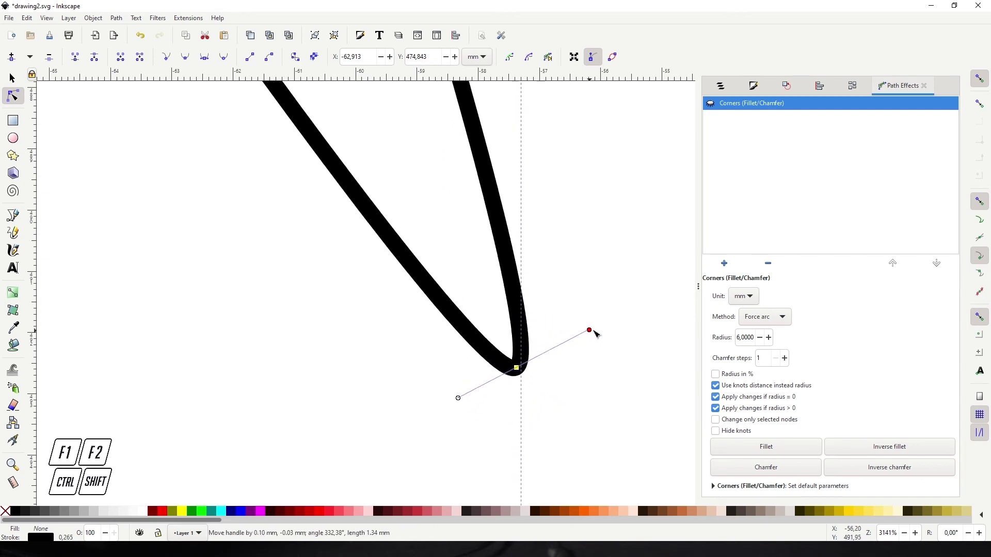
scroll(516, 323, "down", 4)
scroll(514, 316, "up", 6)
scroll(515, 348, "left", 3)
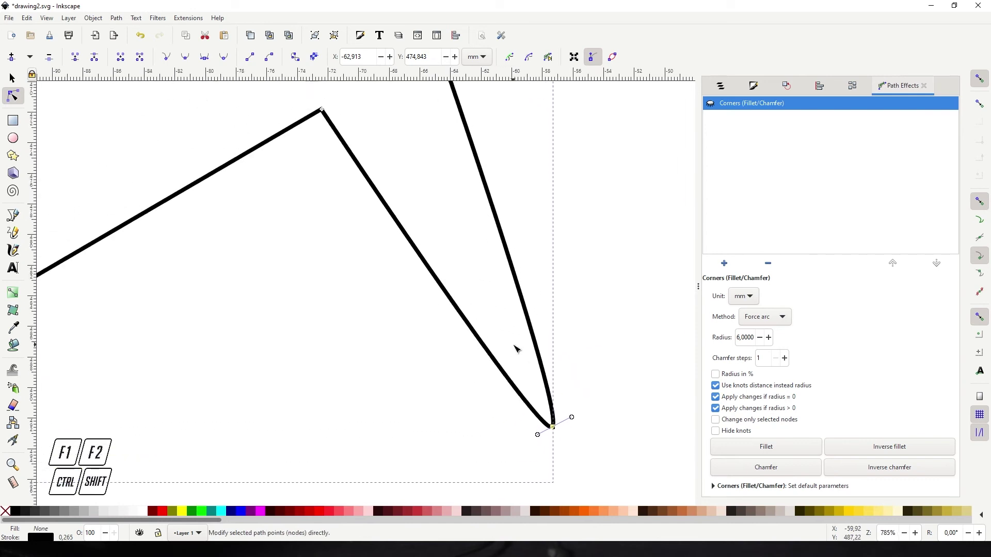
Show the corner effect again, adjust the fillet knot at the irregular shape's lower-right tip, and deselect the shape
left_click(710, 103)
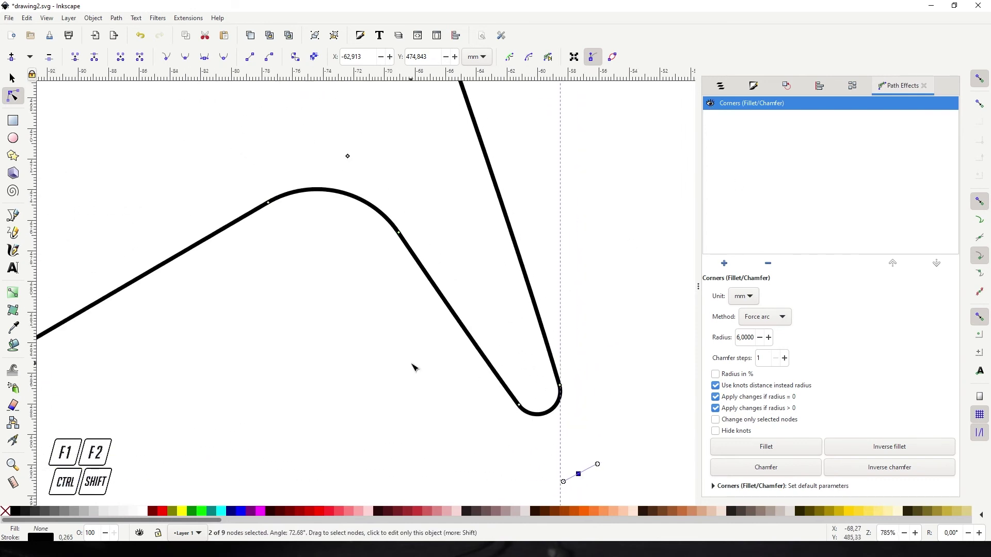
scroll(495, 444, "down", 4)
scroll(474, 358, "up", 4)
scroll(449, 331, "up", 1)
scroll(413, 310, "down", 1)
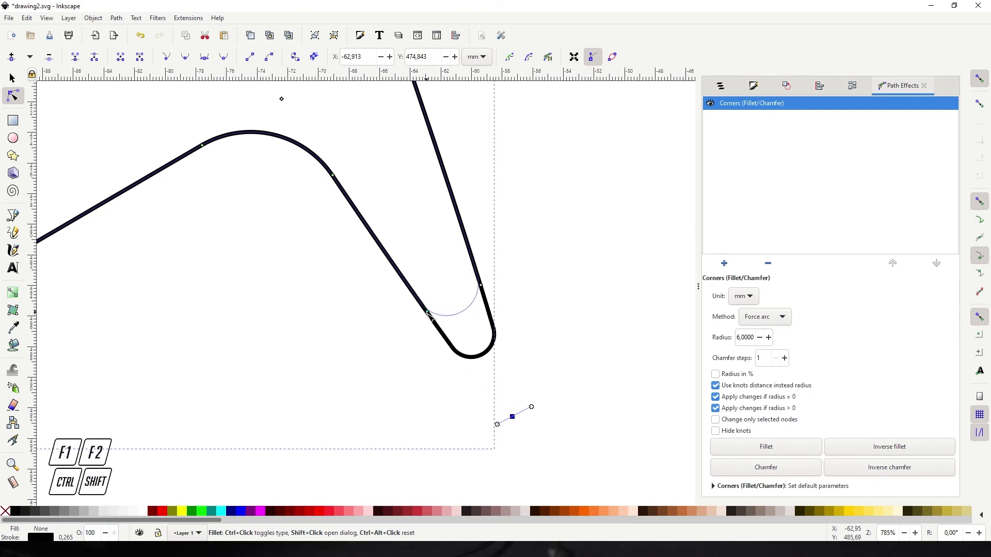
mouse_move(424, 303)
left_mouse_down()
mouse_move(388, 253)
mouse_move(416, 319)
mouse_move(411, 304)
left_mouse_up()
scroll(308, 302, "down", 2)
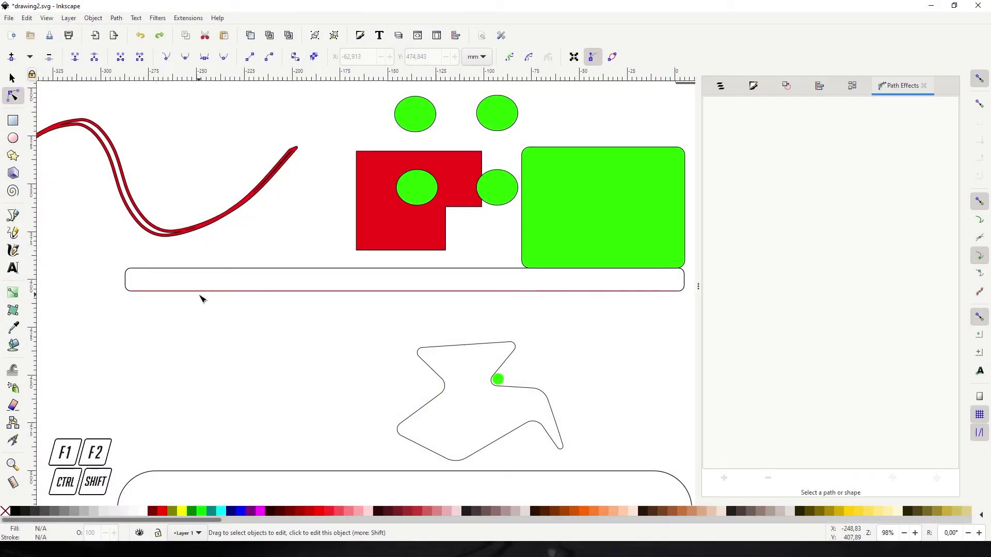
Add the text "ewrefeqeww" below the long rounded bar and enlarge it to about 179 mm wide
scroll(322, 292, "left", 10)
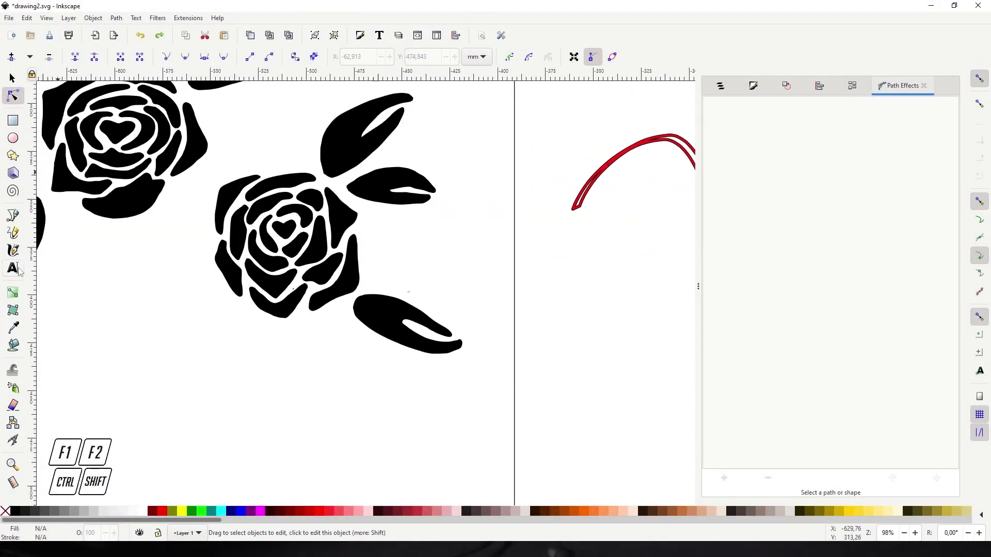
left_click(18, 269)
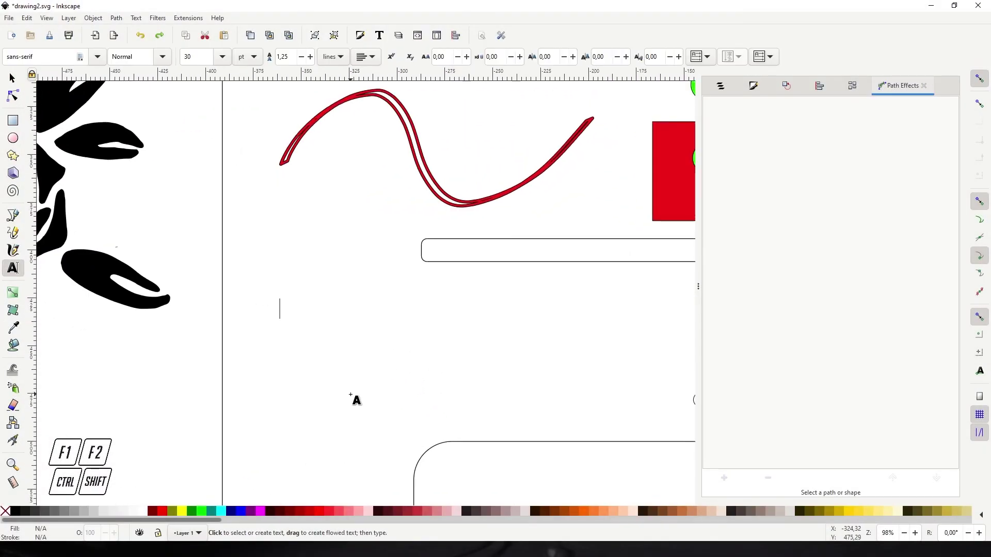
type("ewrefeqeww")
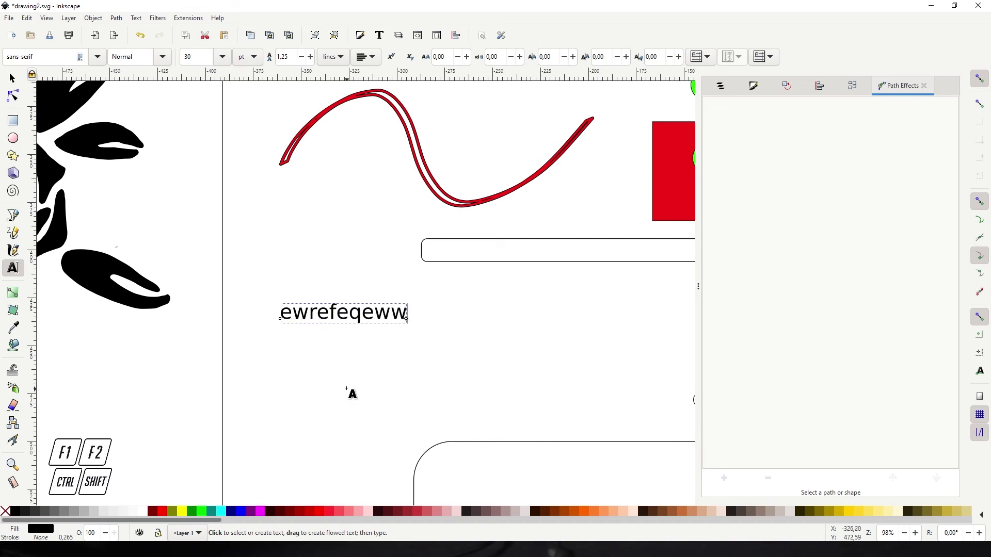
key("F1")
left_click_drag(414, 332, 653, 359)
key("Escape")
left_click_drag(484, 394, 409, 360)
scroll(410, 361, "up", 2)
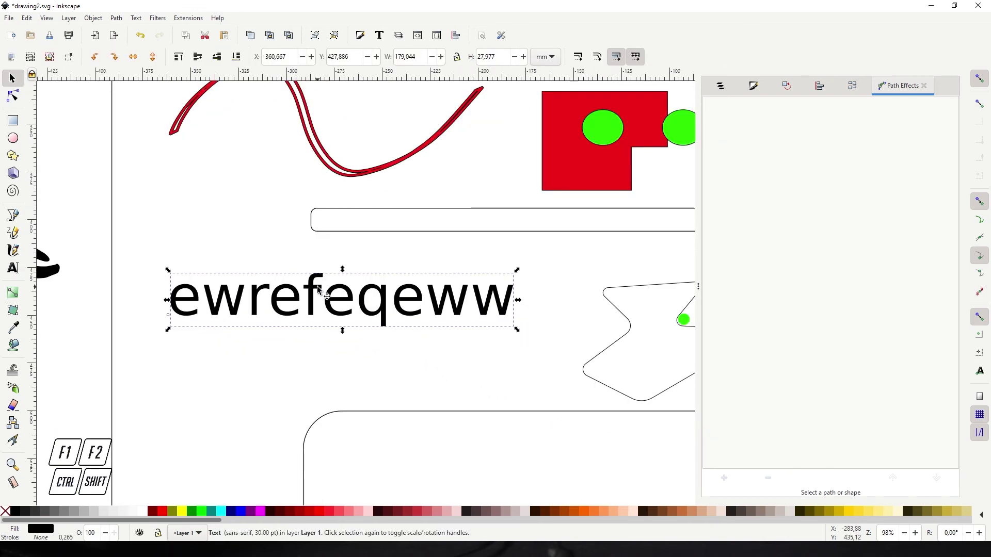
Convert the "ewrefeqeww" text to paths and select the letter f for node editing
left_click(315, 287)
left_click(115, 19)
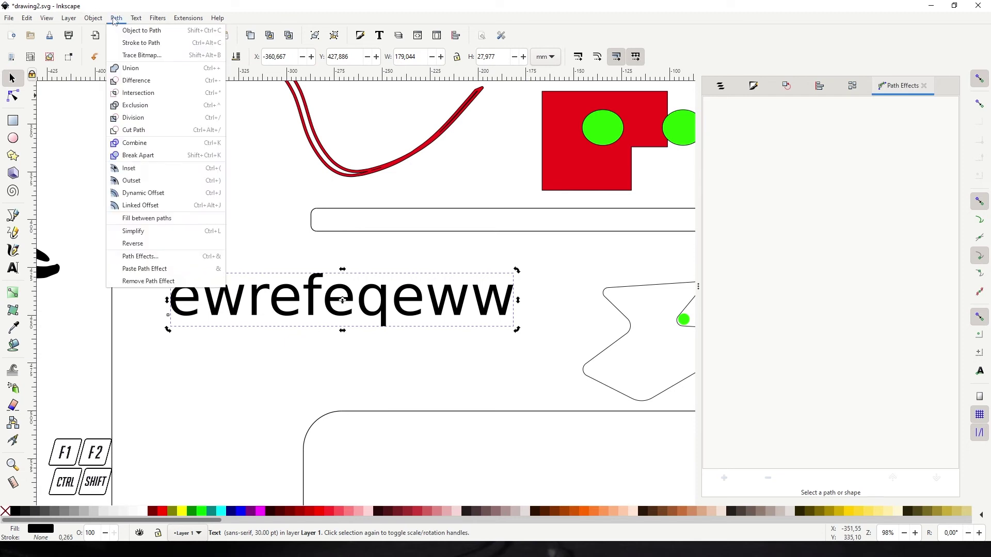
left_click(142, 32)
scroll(273, 315, "up", 4, "ctrl")
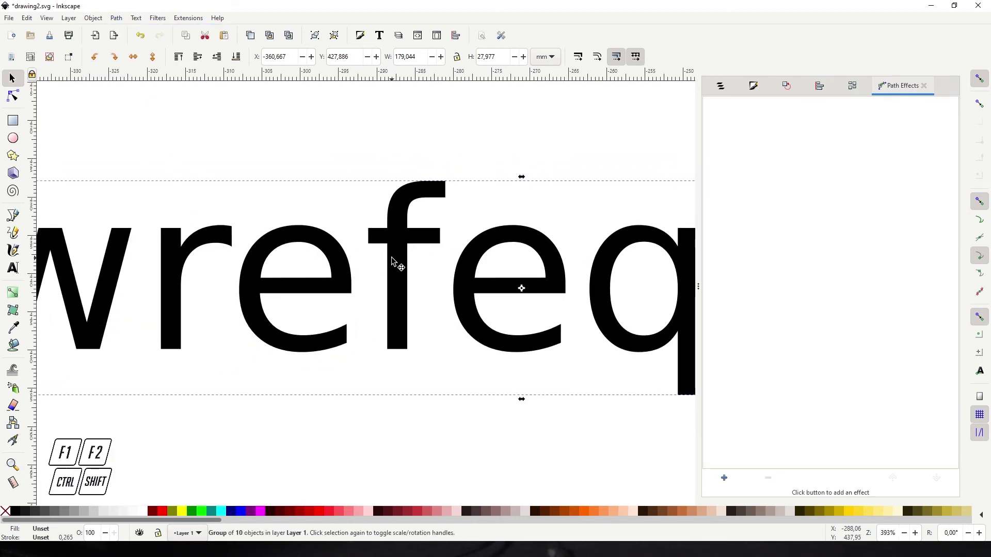
scroll(401, 268, "up", 1)
key("n")
left_click(387, 222)
scroll(407, 199, "up", 2, "ctrl")
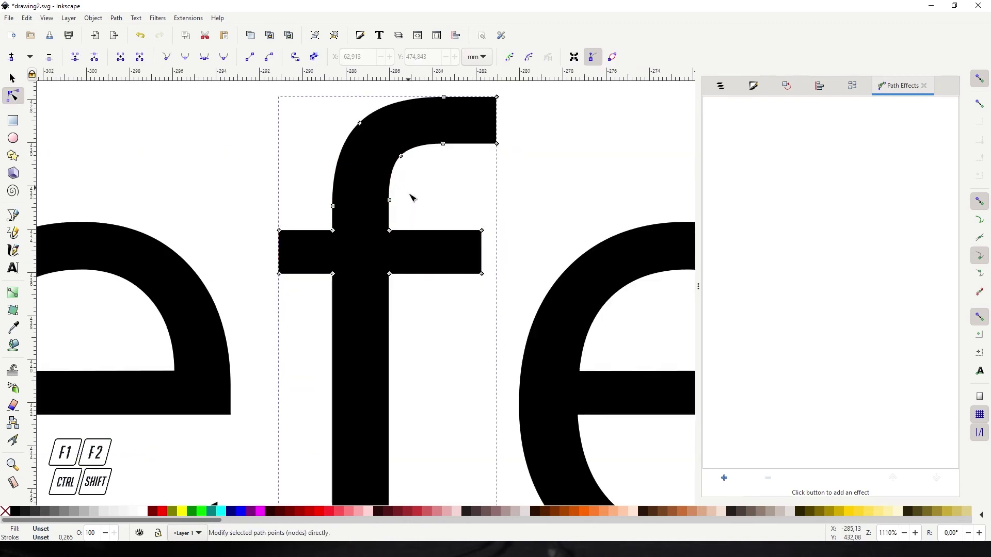
scroll(411, 201, "up", 2)
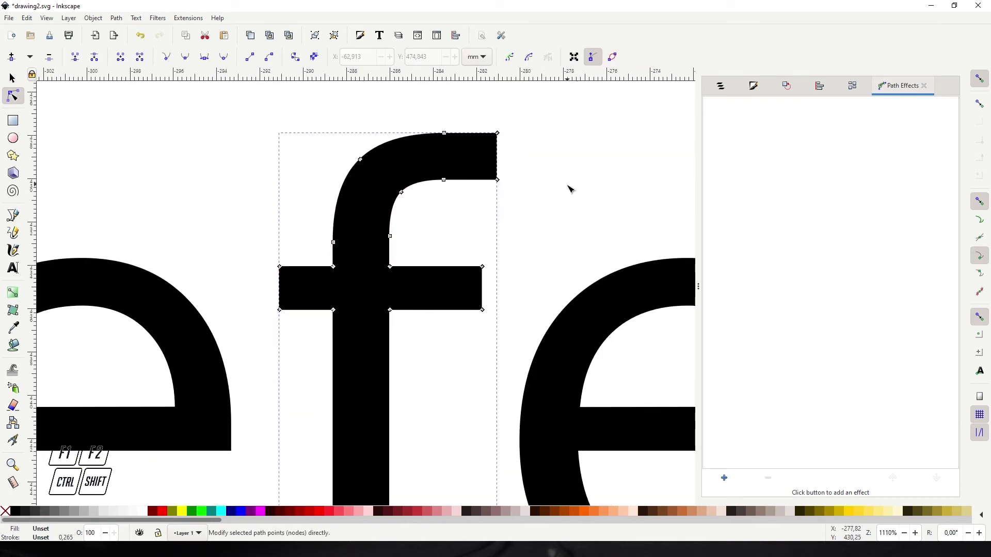
Remove the letter f's fill, give it a flat grey stroke, and deselect it
left_click(758, 87)
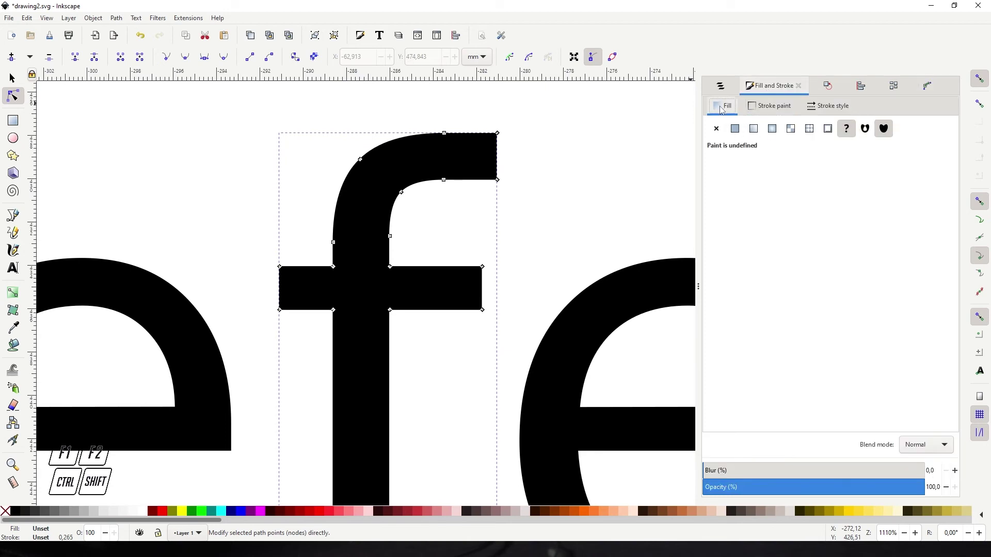
left_click(716, 129)
left_click(769, 105)
left_click(735, 128)
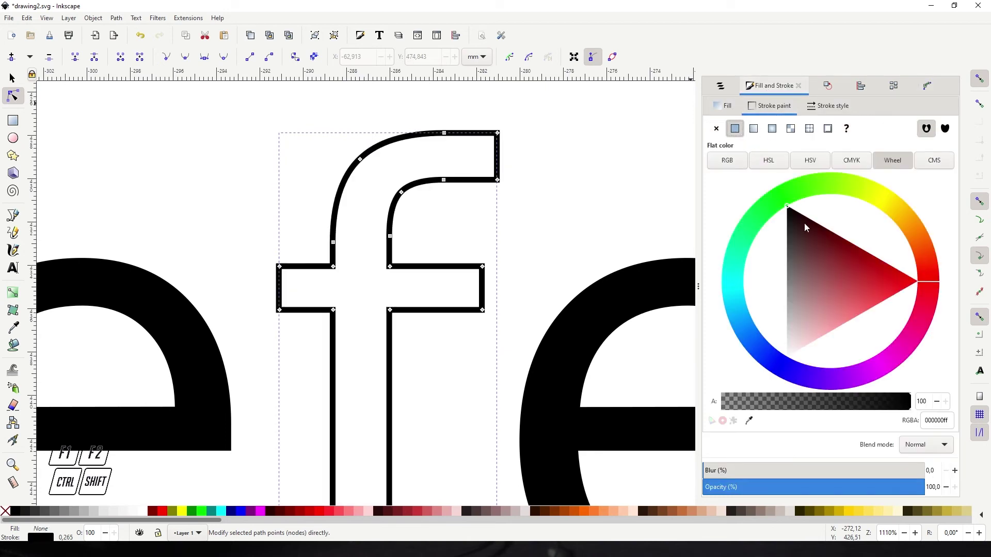
mouse_move(816, 279)
left_mouse_down()
mouse_move(757, 288)
mouse_move(750, 277)
left_mouse_up()
left_click(476, 270)
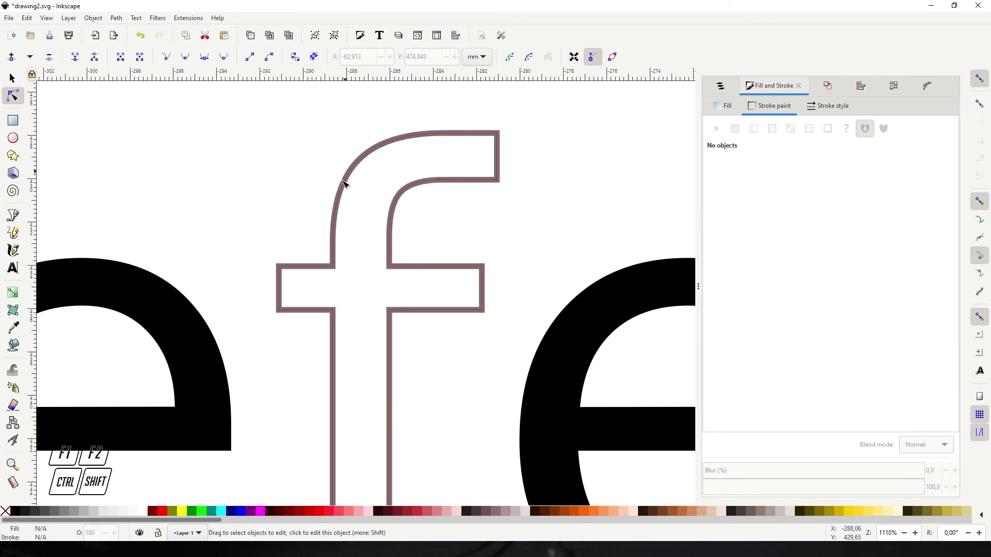
scroll(418, 330, "down", 2, "ctrl")
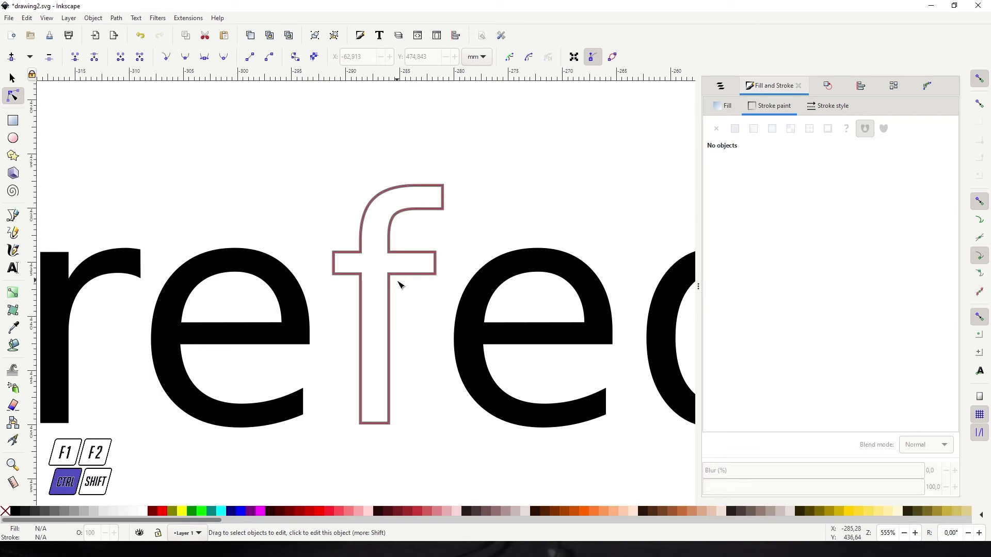
scroll(398, 283, "down", 2, "ctrl")
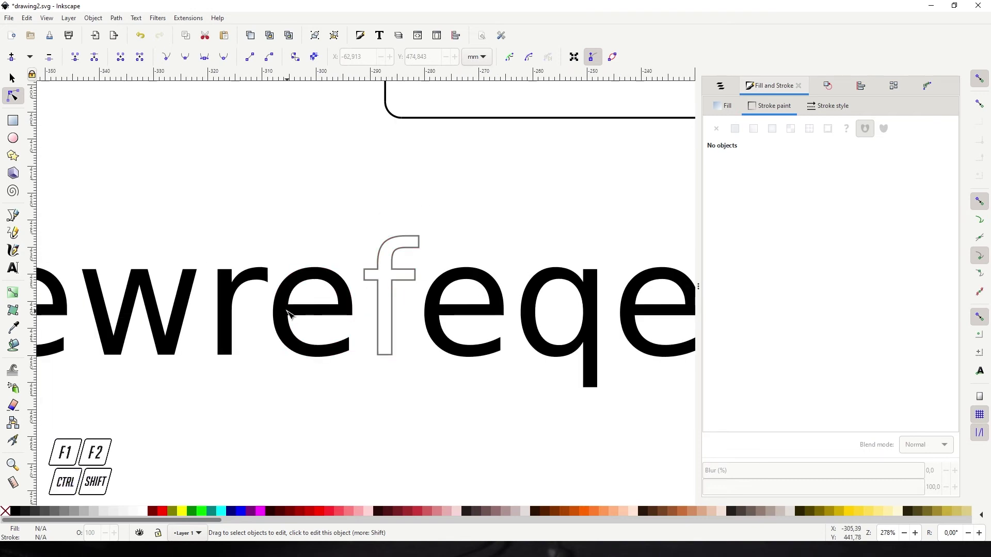
scroll(305, 316, "up", 1, "ctrl")
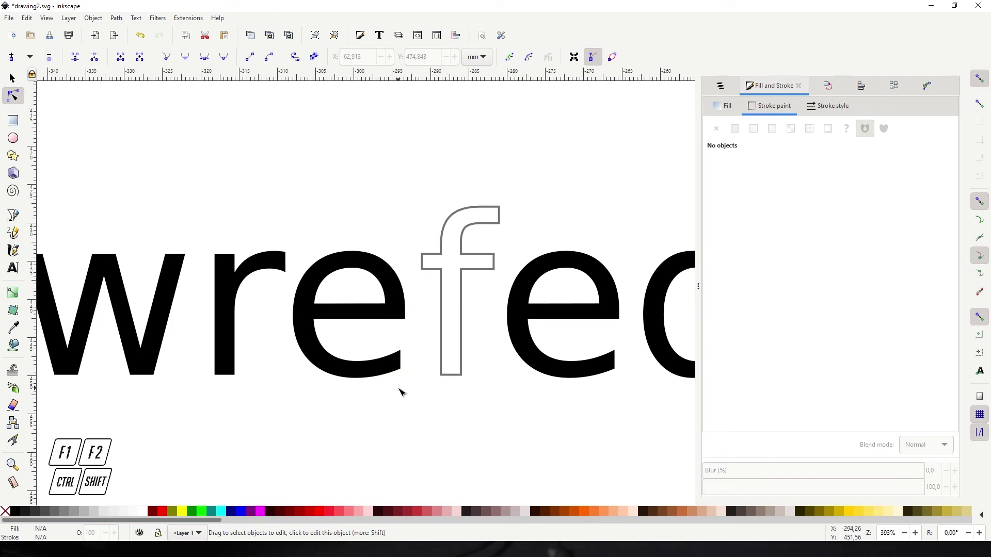
Add the text "jdhfhbdsjhbds" in the empty area below the roses and select it as an object
key("F1")
scroll(289, 349, "down", 8, "ctrl")
scroll(298, 321, "left", 3)
scroll(290, 338, "up", 3, "ctrl")
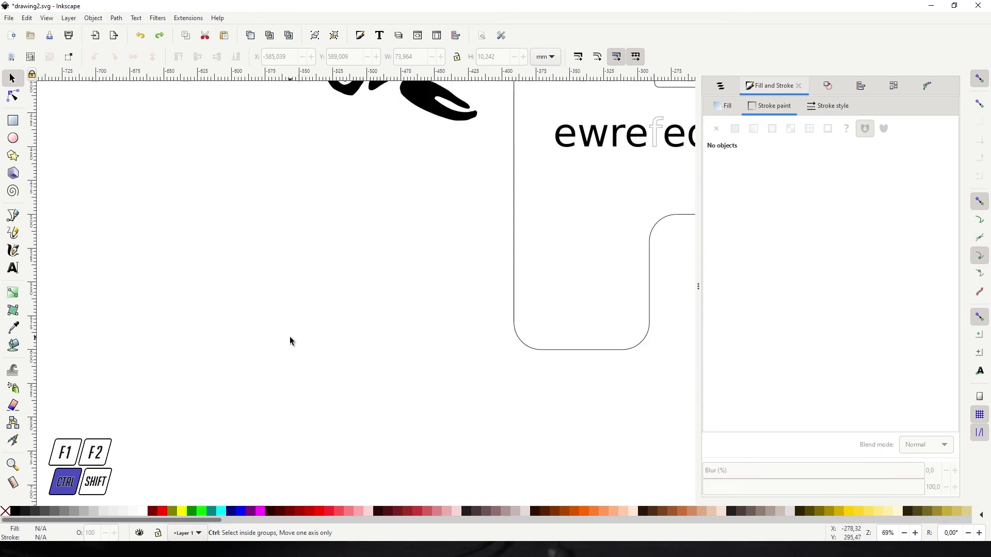
left_click(19, 263)
type("jdhfhbdsjhbds")
key("ctrl+a")
key("F1")
left_click(367, 284)
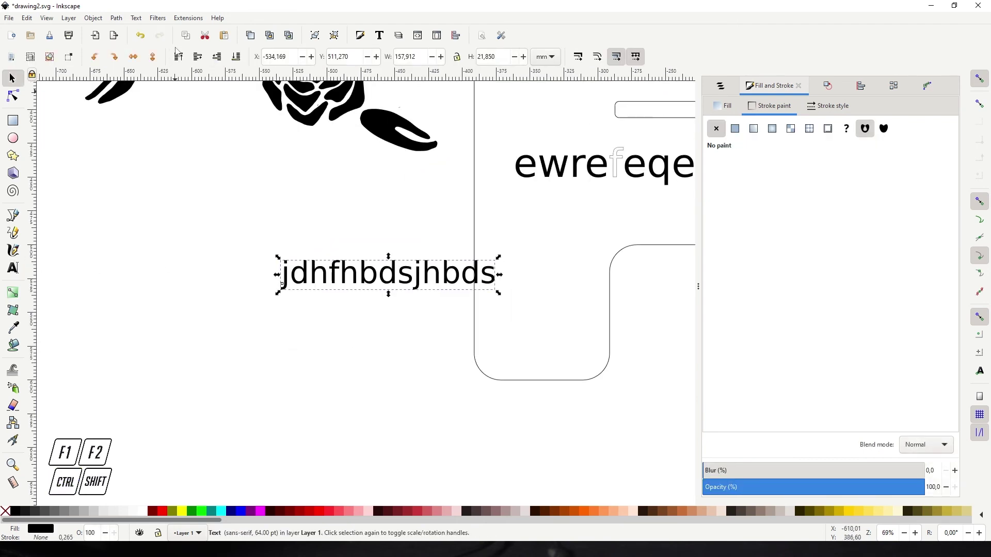
Replace the "jdhfhbdsjhbds" text with a stroke font using the Hershey Text extension with the EMS Nixish font face
left_click(188, 20)
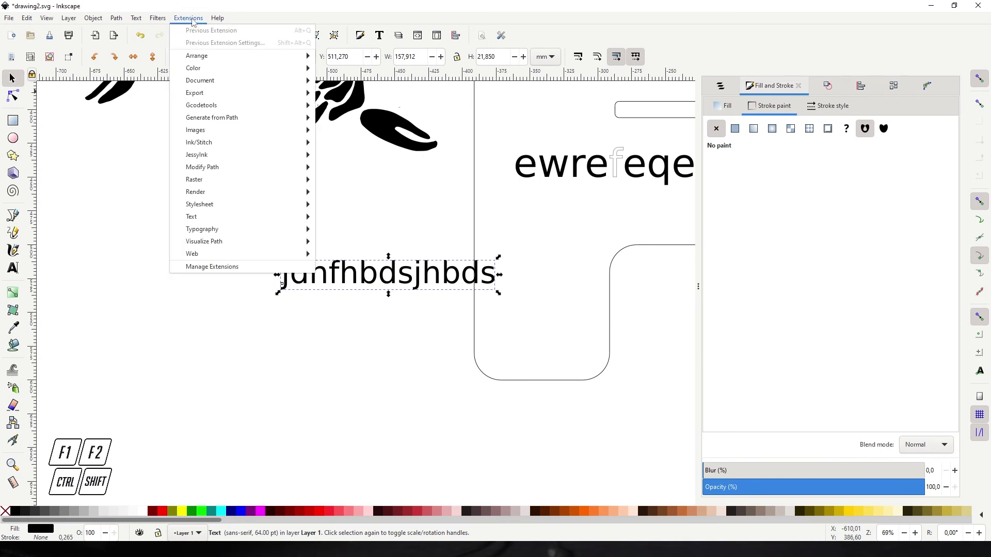
mouse_move(237, 217)
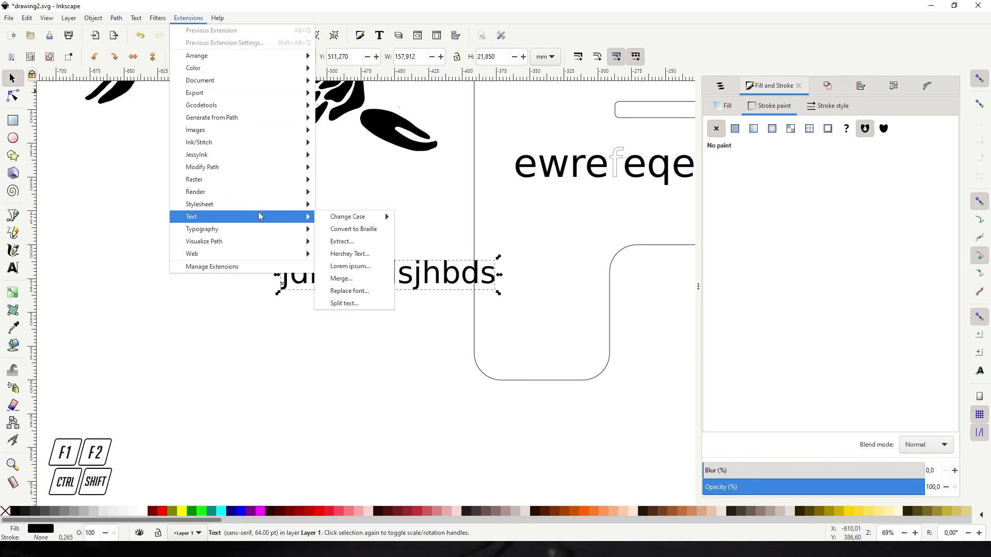
left_click(351, 254)
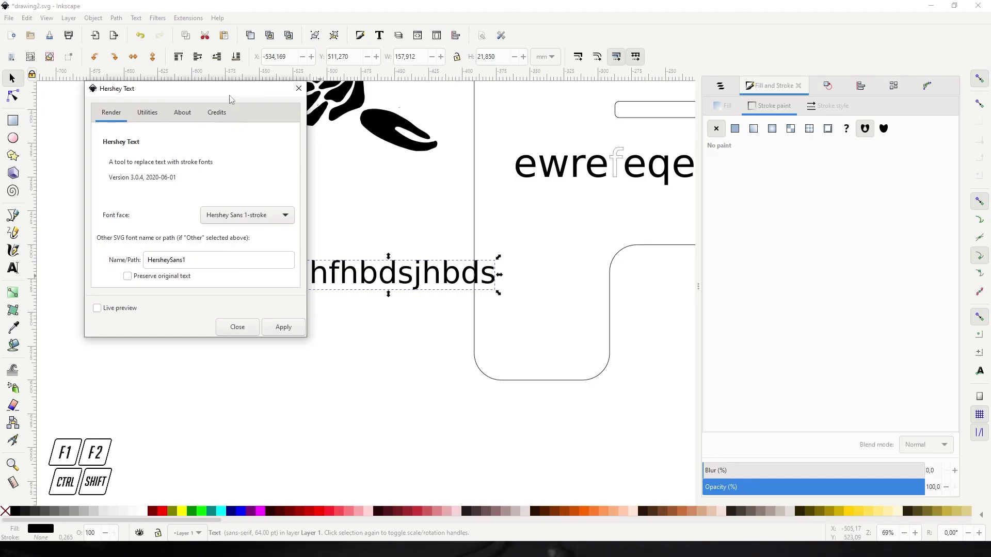
left_click_drag(233, 98, 239, 134)
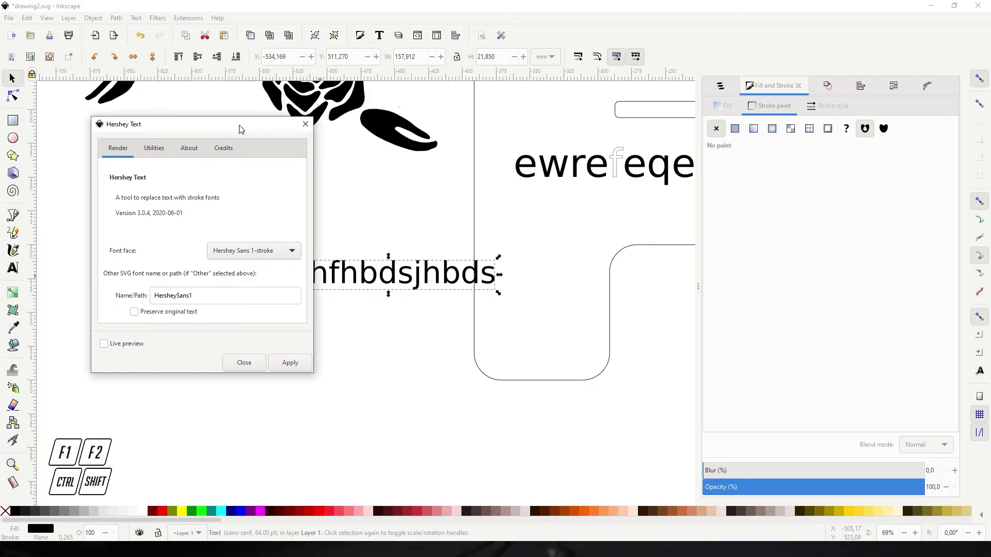
left_click(249, 253)
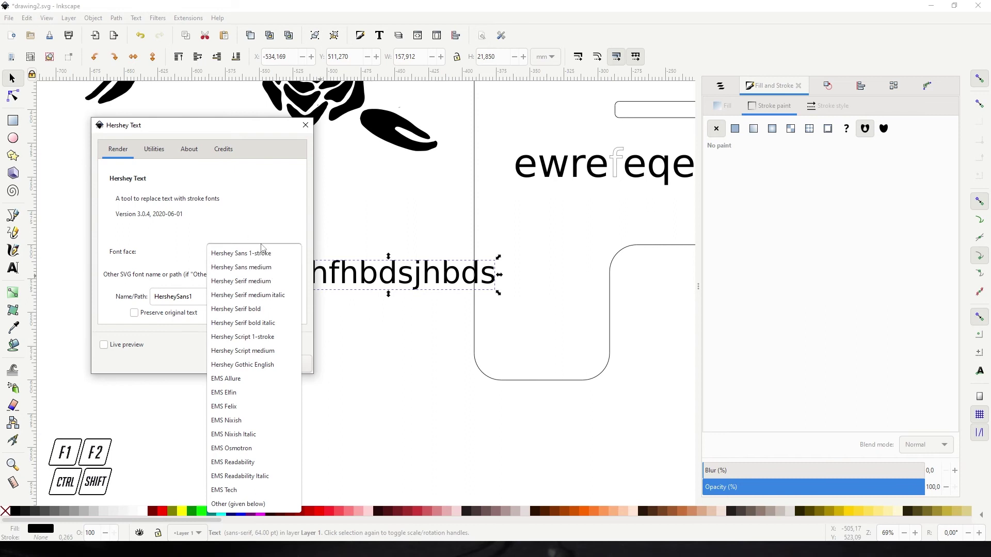
left_click(241, 230)
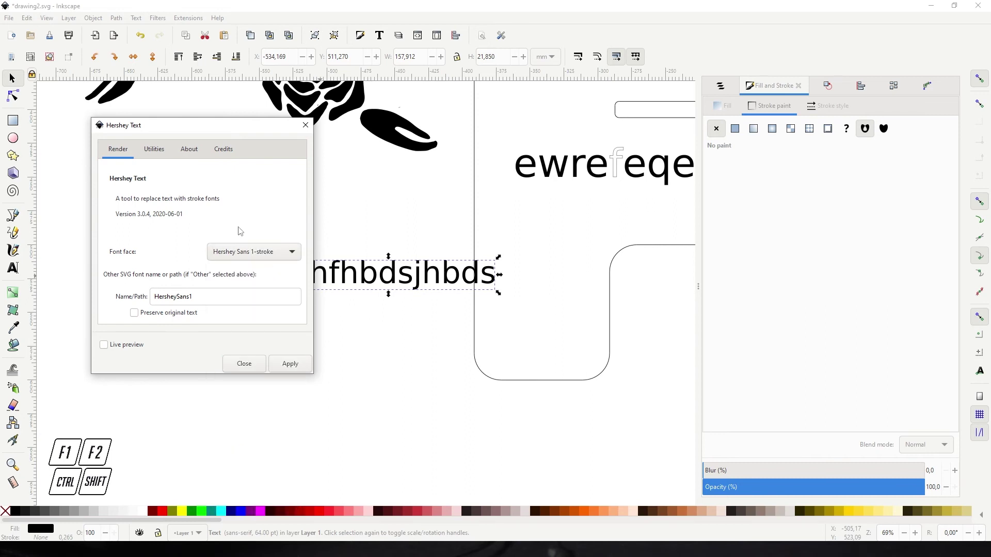
left_click(238, 253)
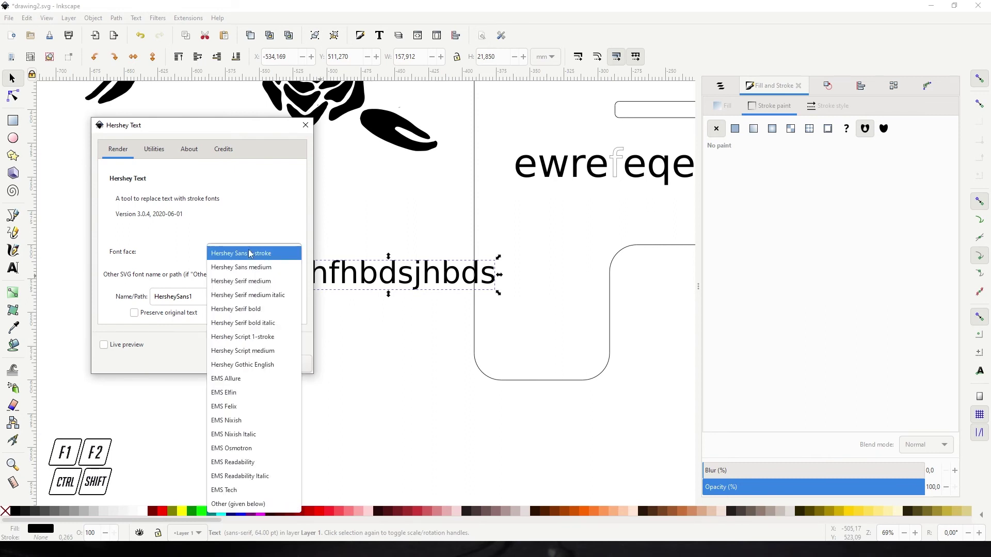
left_click(243, 422)
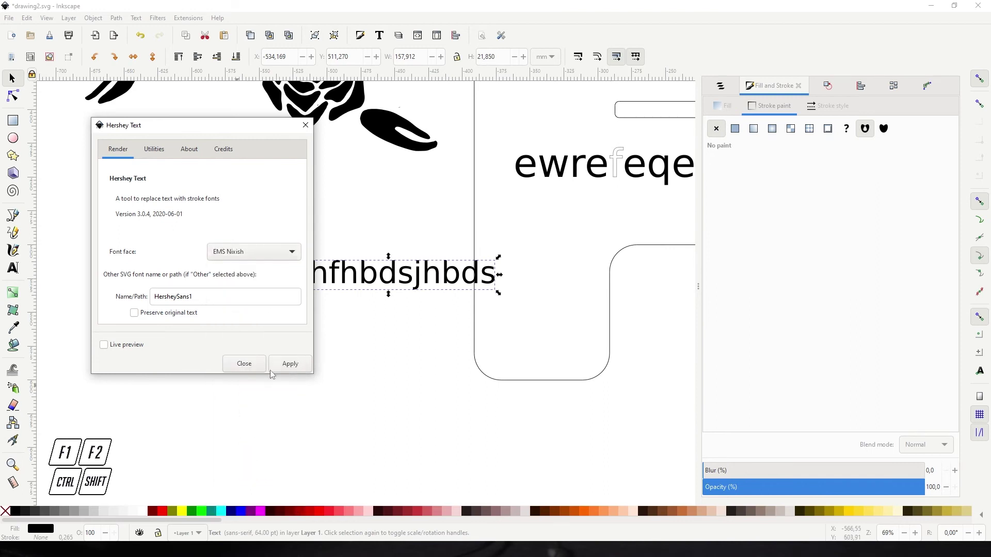
left_click(105, 344)
left_click(442, 175)
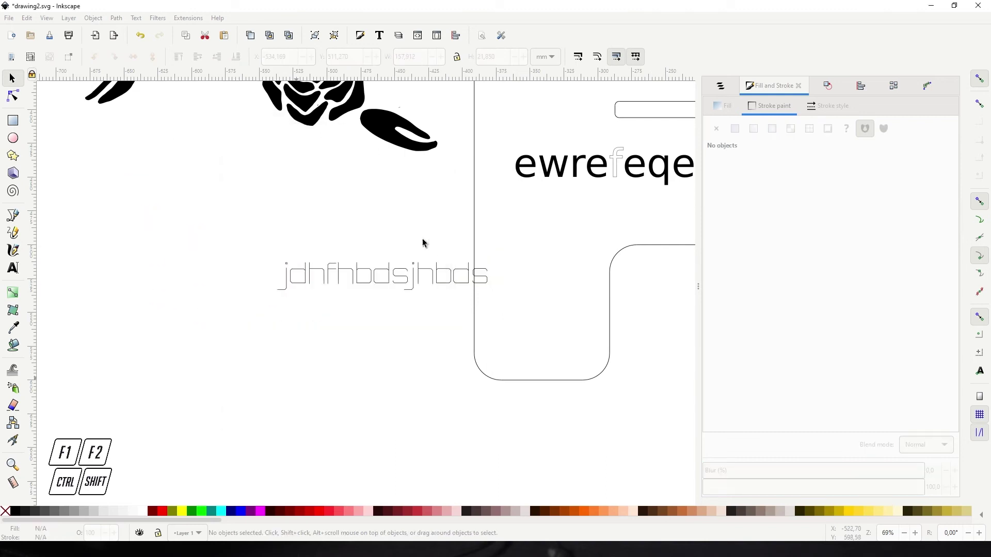
Examine the single-line strokes and nodes of the letter f in the Hershey text
left_click(414, 272)
scroll(331, 288, "up", 3)
scroll(331, 282, "up", 2)
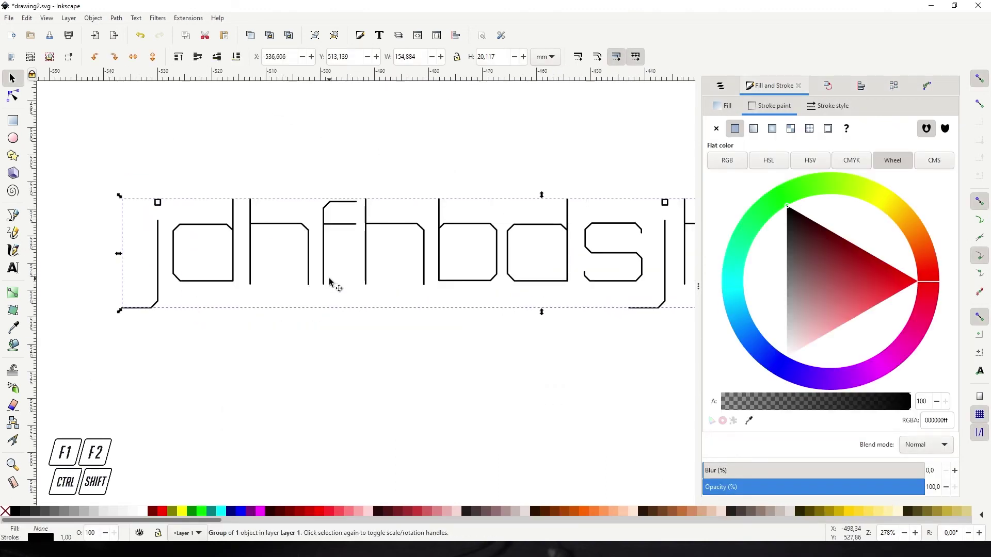
key("F2")
left_click(328, 261)
scroll(332, 239, "up", 5)
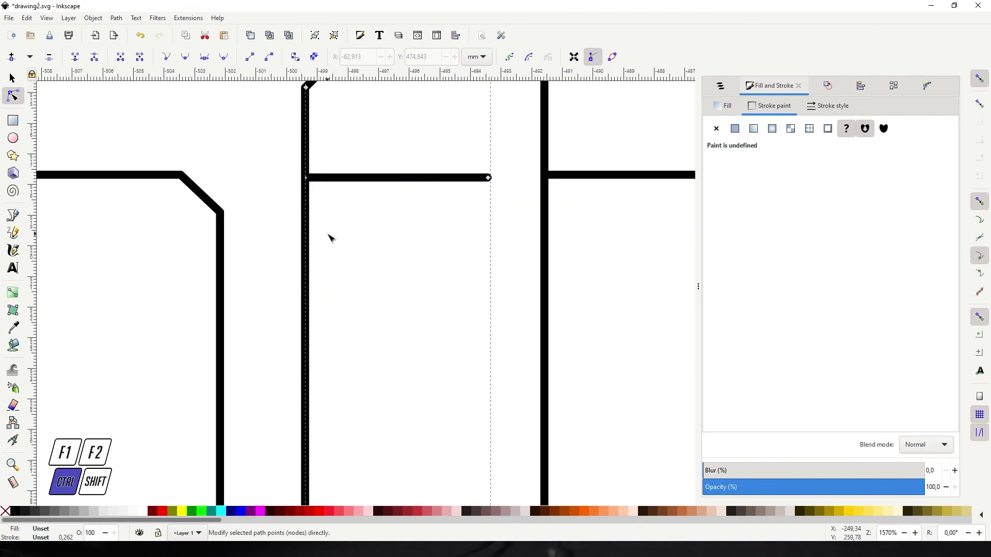
scroll(330, 237, "down", 11)
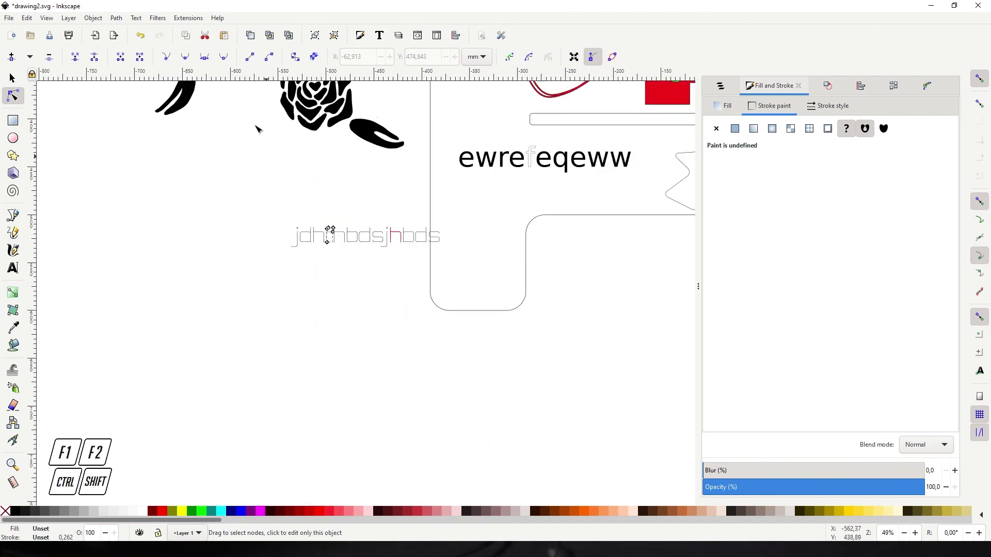
Examine the single-line strokes and nodes of the first letter j in the Hershey text
left_click(118, 18)
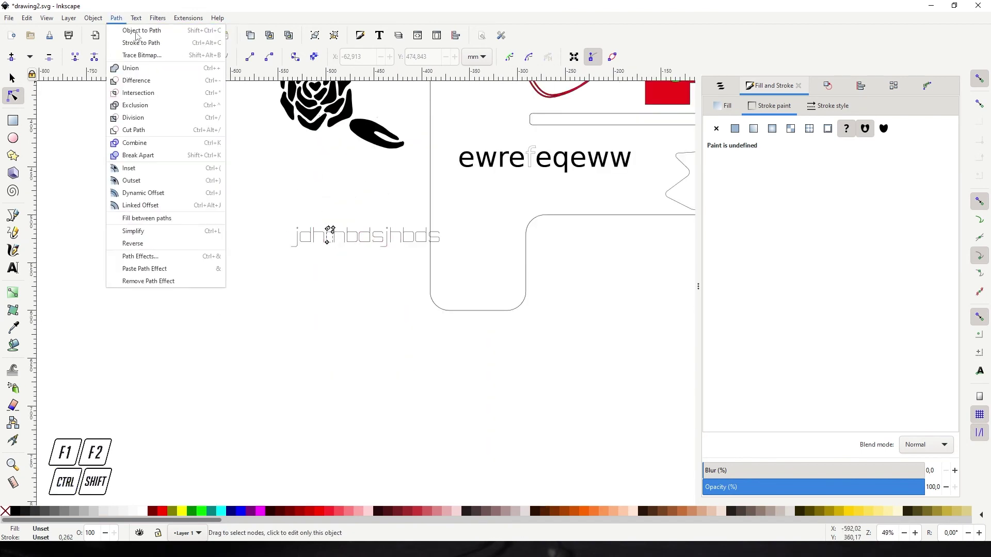
left_click(328, 228)
scroll(330, 227, "up", 3, "ctrl")
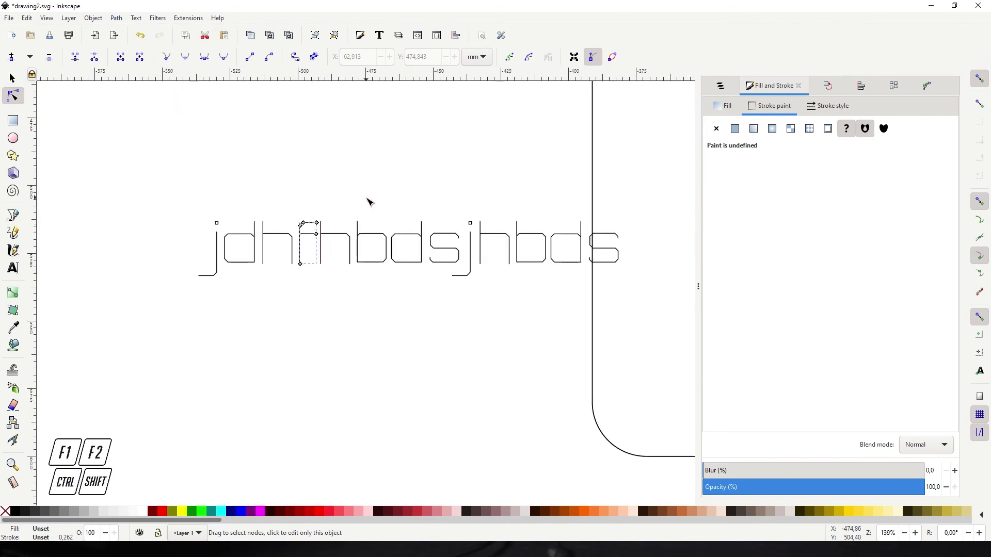
left_click(217, 252)
scroll(217, 252, "up", 4)
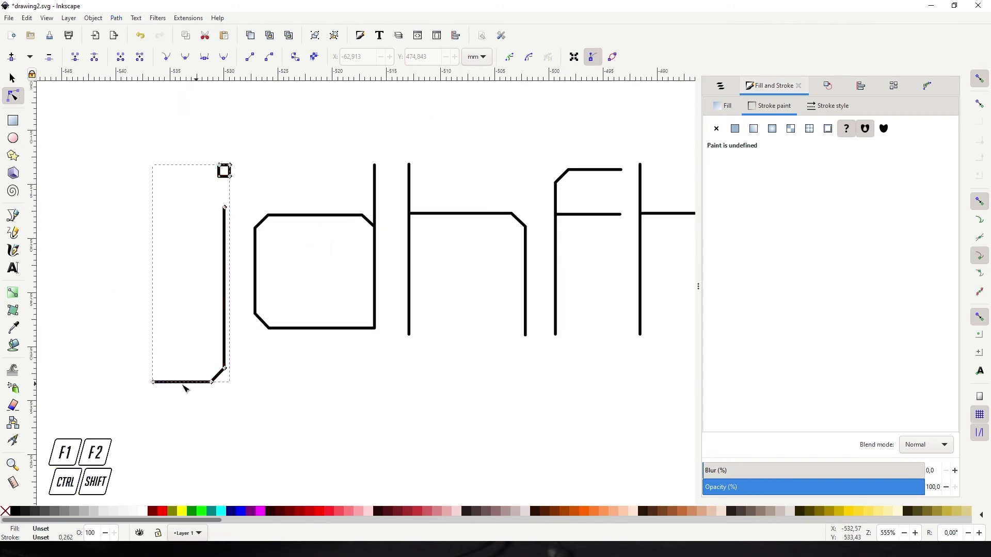
scroll(289, 266, "down", 5, "ctrl")
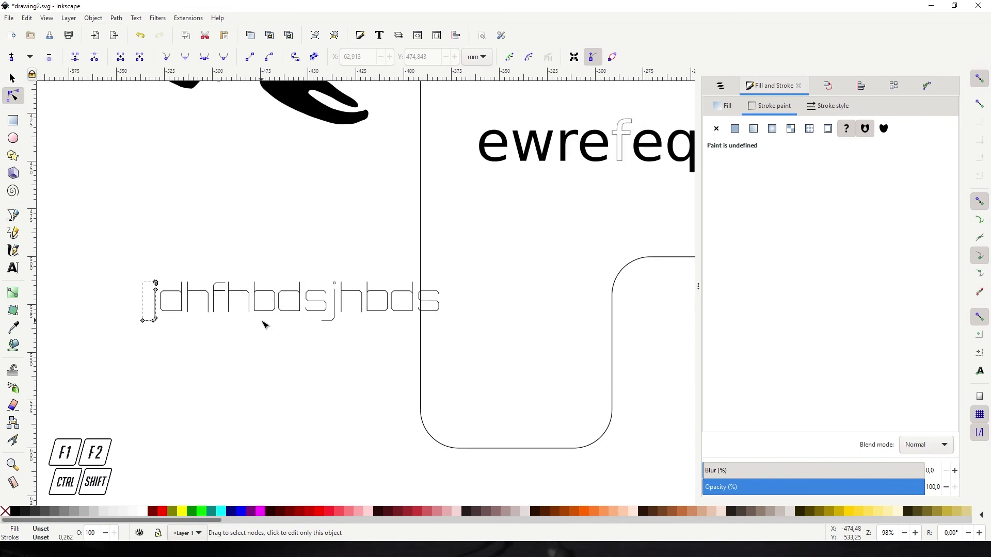
Set the stroke width of the whole Hershey text group to 1.5 mm and inspect the thickened letters
key("F1")
left_click_drag(491, 381, 491, 382)
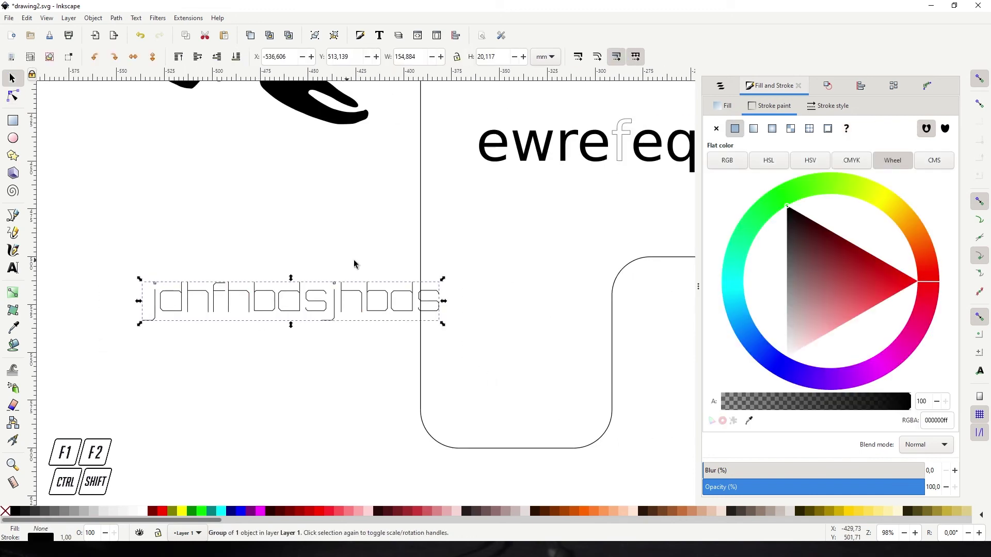
left_click(829, 106)
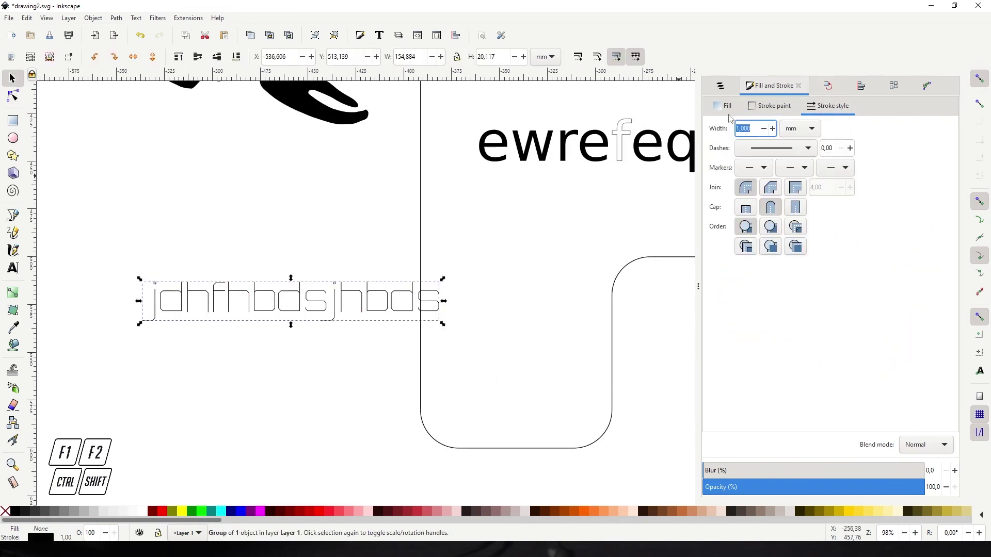
left_click(773, 129)
left_click(773, 130)
left_click(773, 130)
left_click(774, 129)
left_click(773, 129)
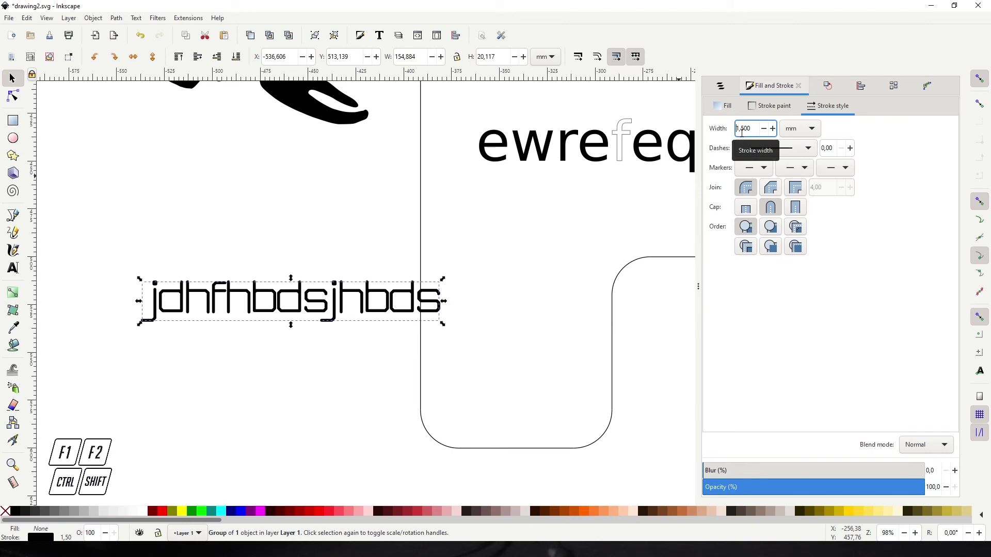
scroll(248, 299, "up", 3)
scroll(261, 304, "down", 1)
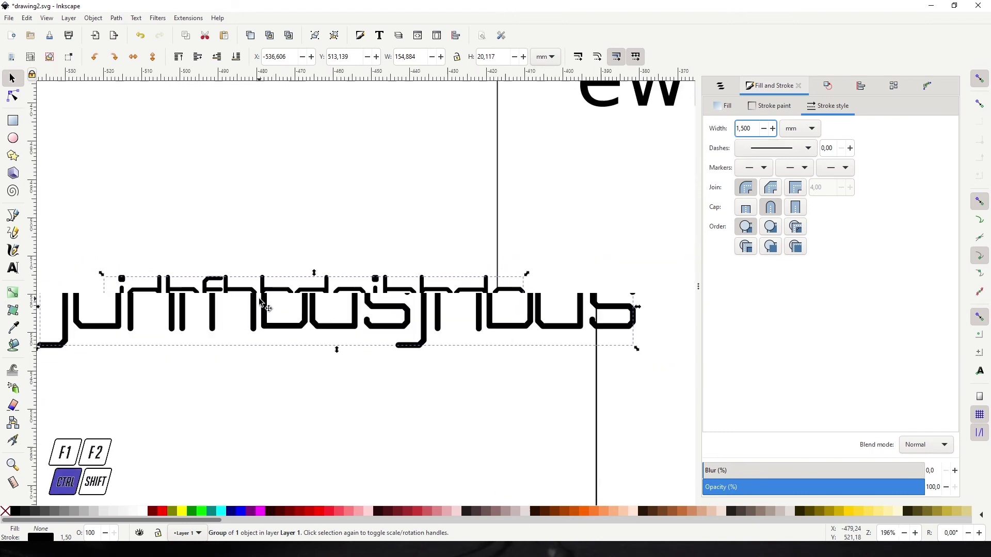
scroll(261, 303, "up", 2)
scroll(521, 271, "down", 2)
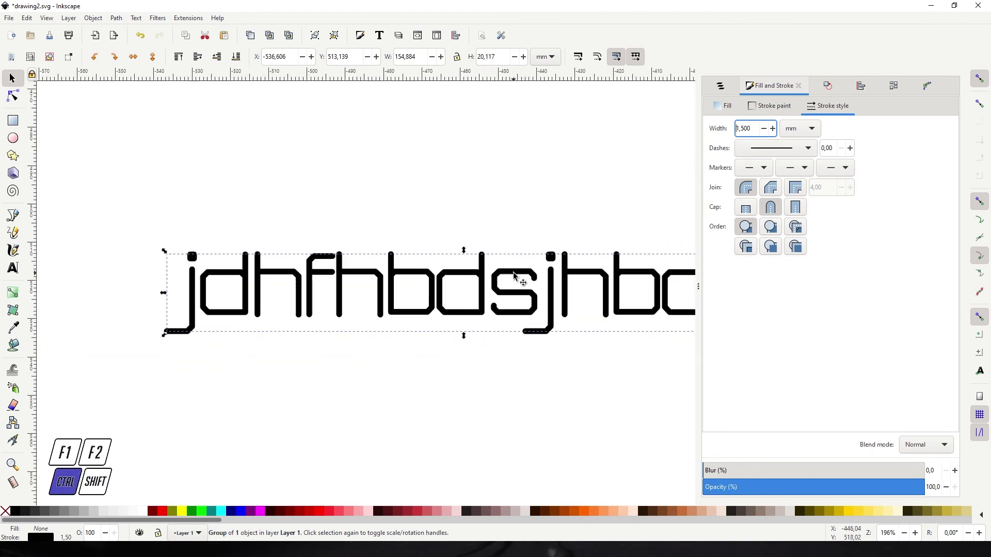
Draw a wide grey ellipse about 195 by 59 mm in the empty area below the large outline
scroll(400, 298, "right", 6)
left_click_drag(400, 299, 630, 398)
scroll(630, 398, "down", 3)
left_click_drag(606, 352, 703, 361)
scroll(464, 310, "right", 5)
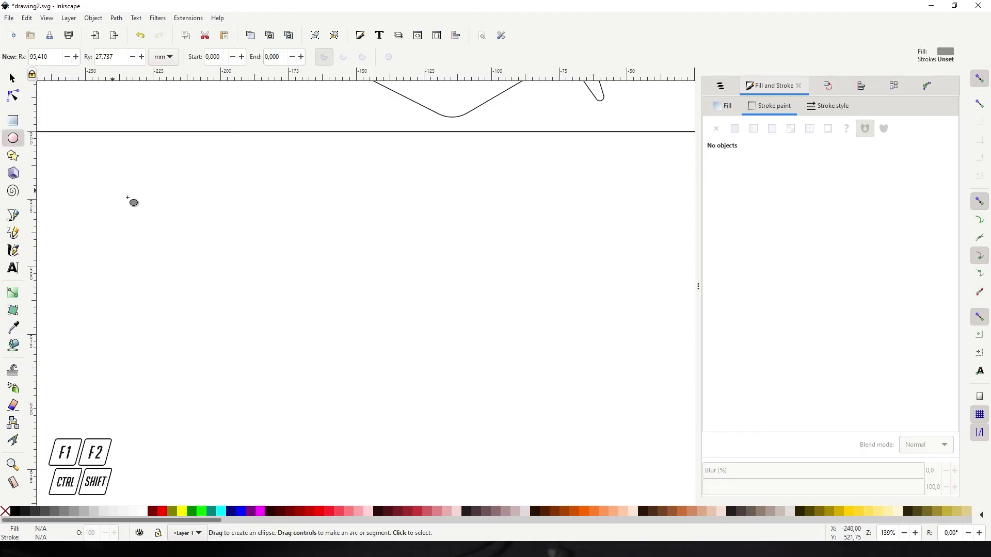
left_click_drag(134, 194, 624, 356)
key("F1")
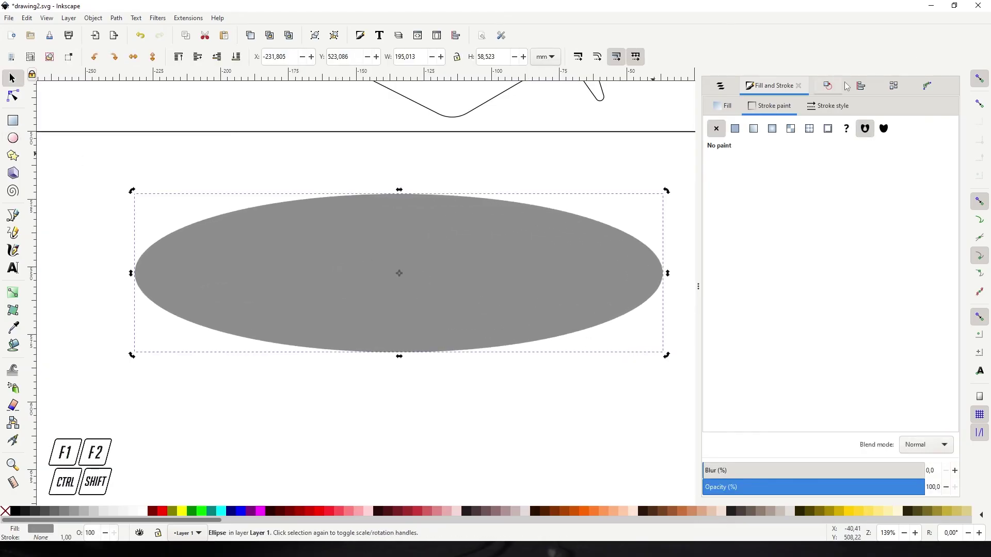
left_click(723, 106)
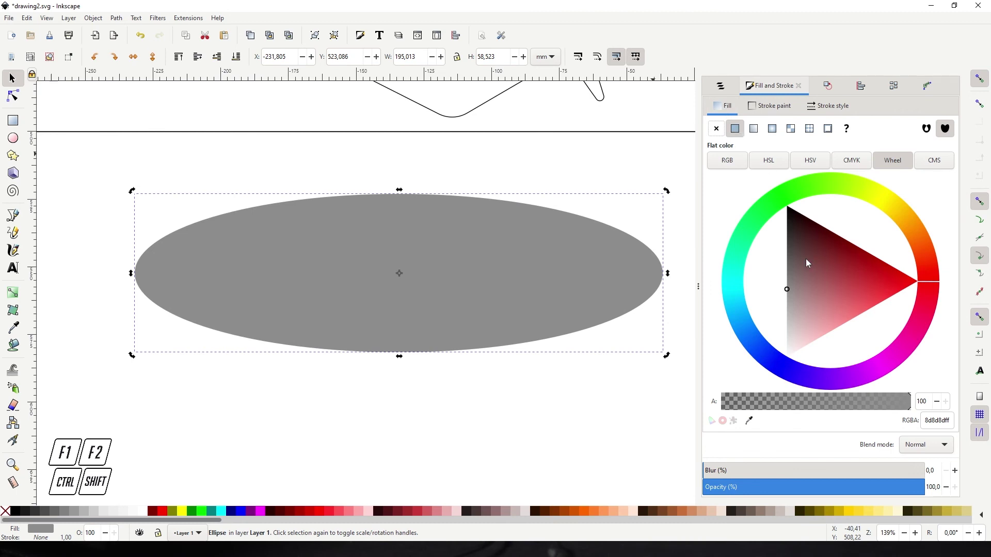
Add the text "Hiiiiiiii" about 109 mm wide over the grey ellipse and select it as an object
key("Escape")
key("t")
left_click(229, 265)
type("Hiiiiiii")
key("F1")
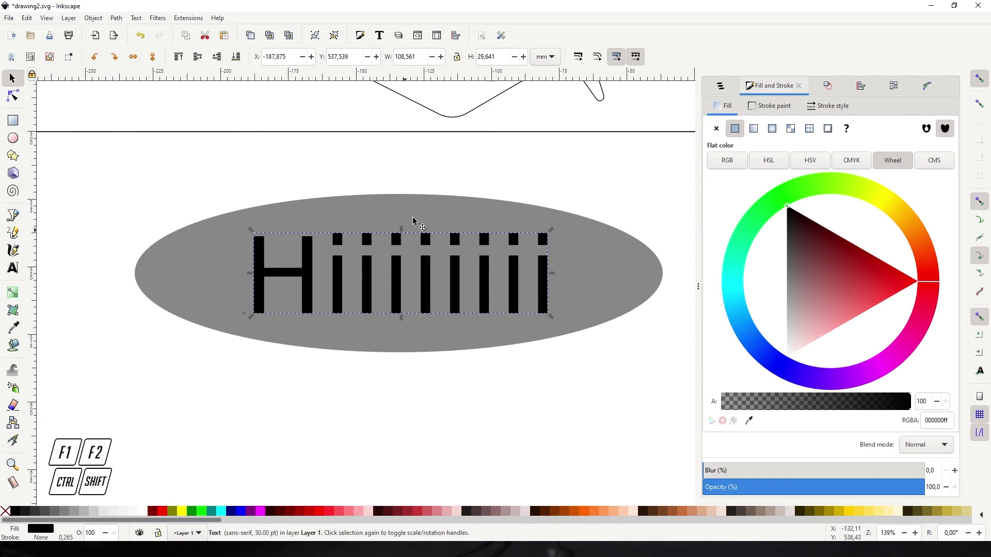
Centre the text horizontally and vertically on the ellipse, aligning relative to the last selected object
key("shift")
left_click(379, 209, "shift")
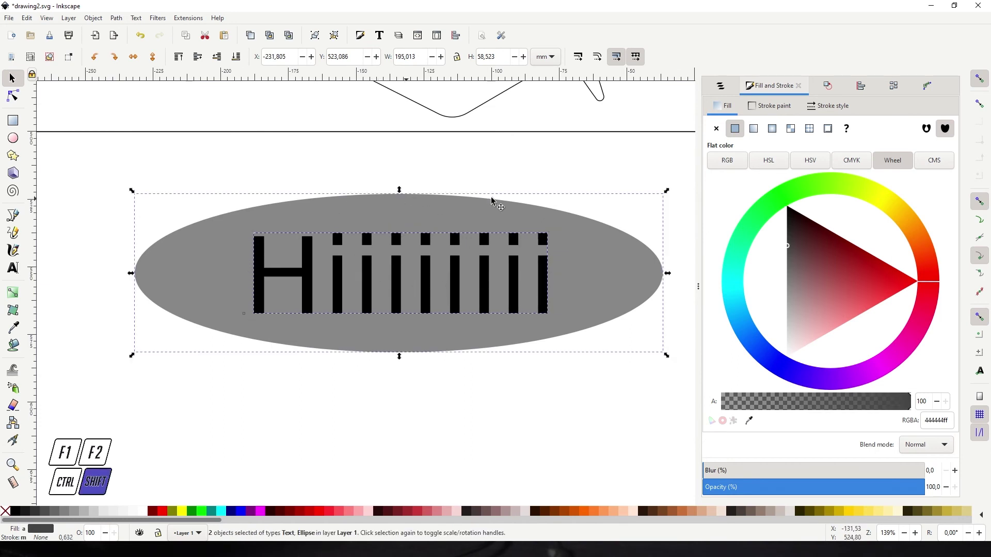
left_click(860, 86)
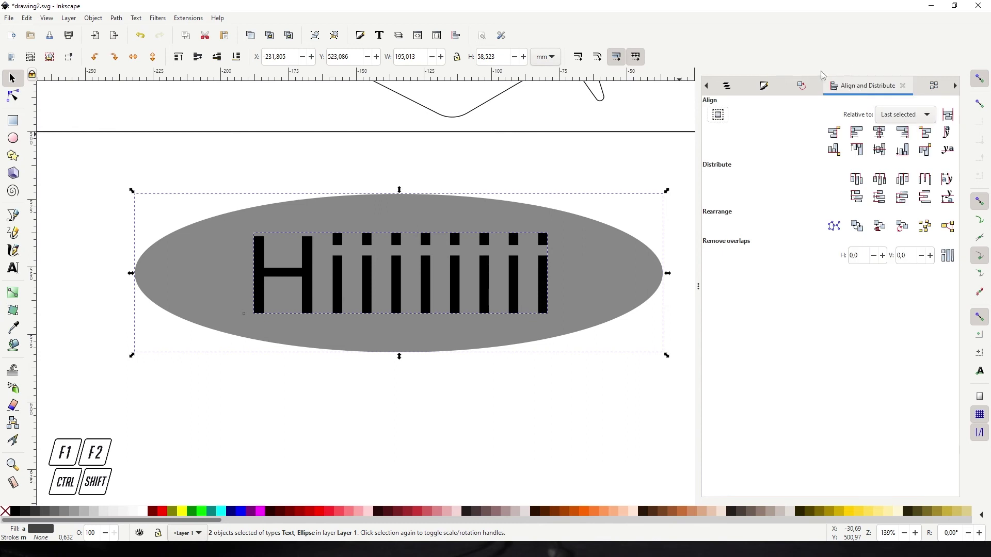
left_click(881, 135)
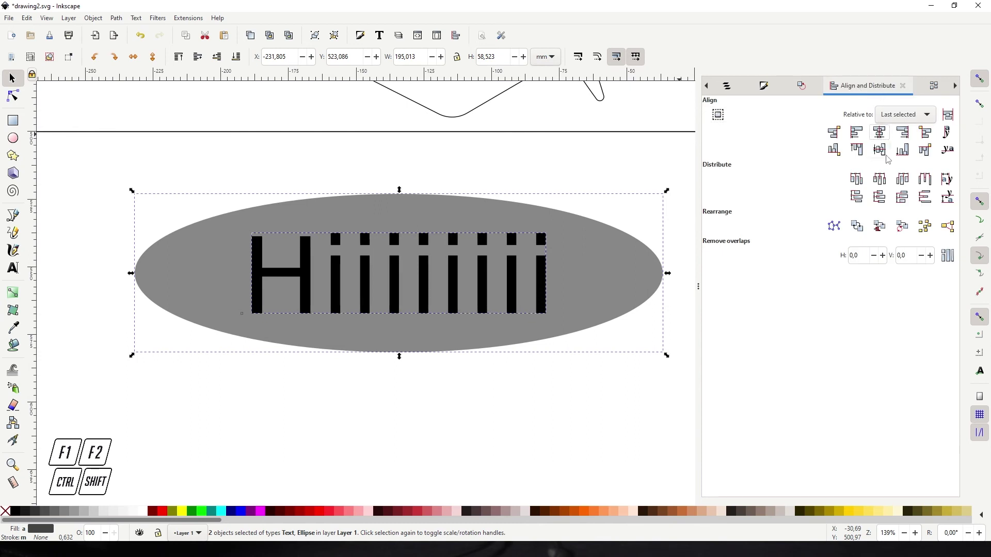
left_click(880, 151)
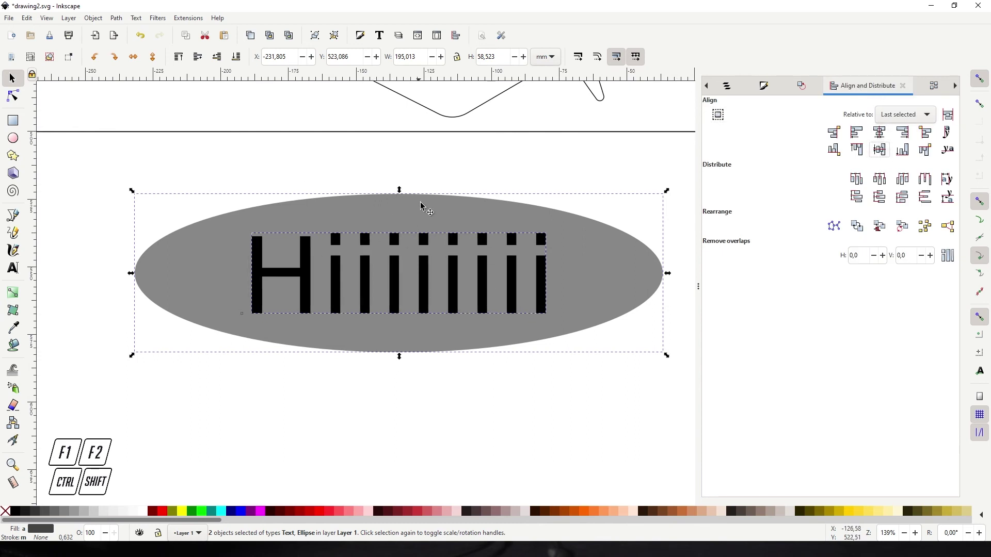
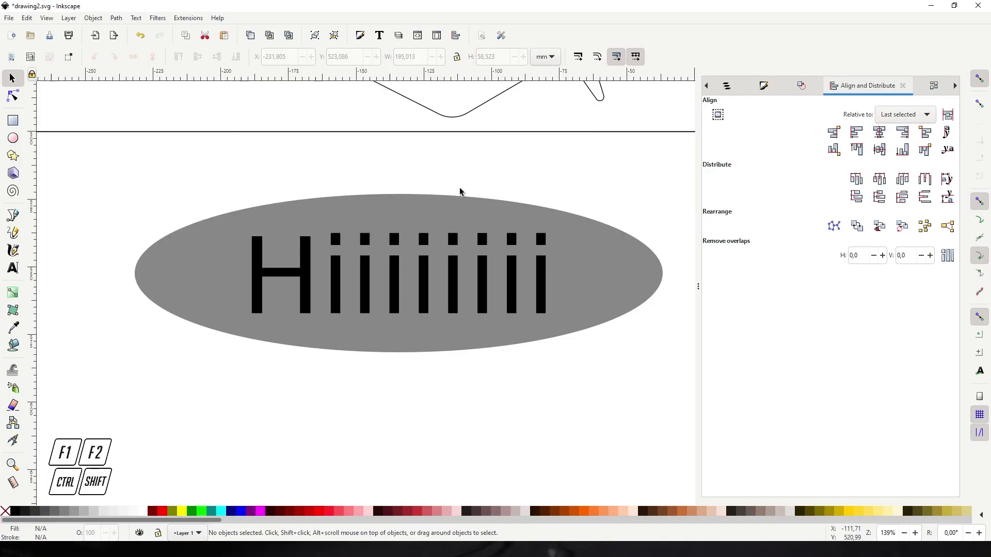
Convert the "Hiiiiiiii" text to paths and check the converted object by selecting it
left_click(403, 284)
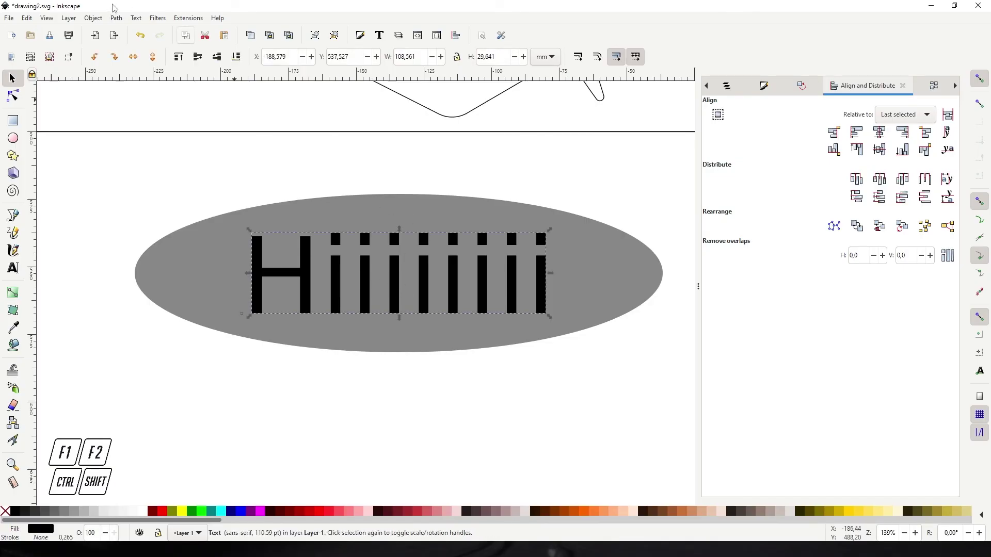
left_click(116, 18)
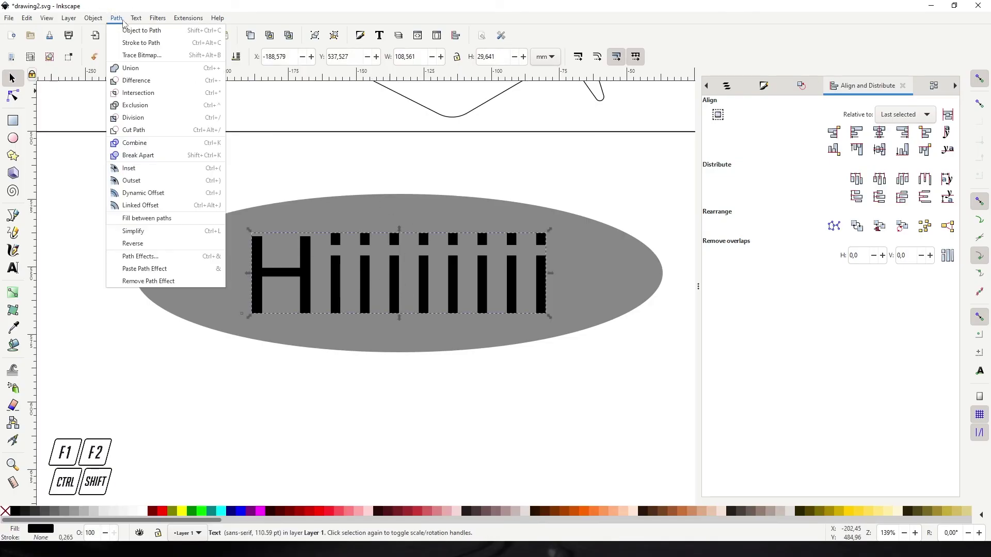
left_click(131, 31)
key("Escape")
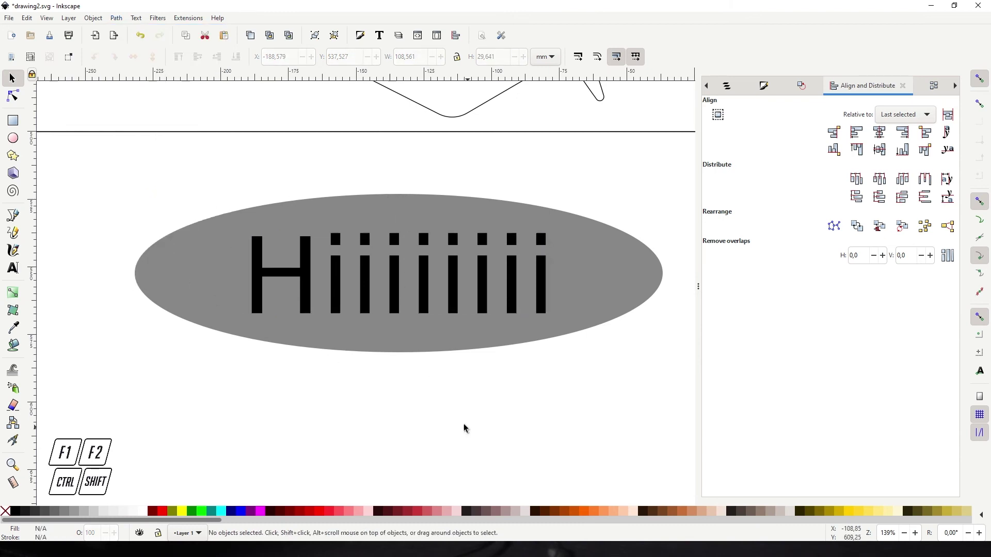
left_click(226, 281)
left_click(281, 278)
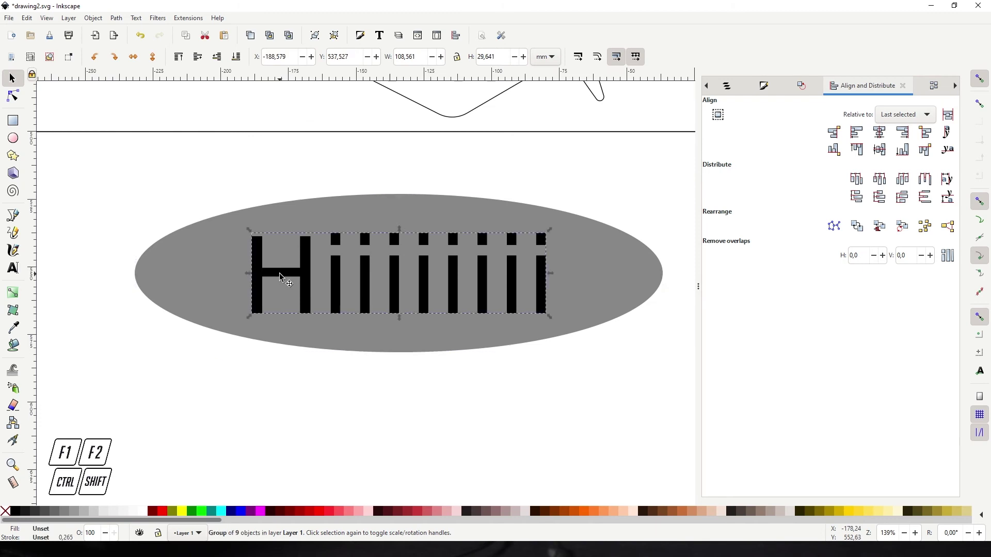
key("Escape")
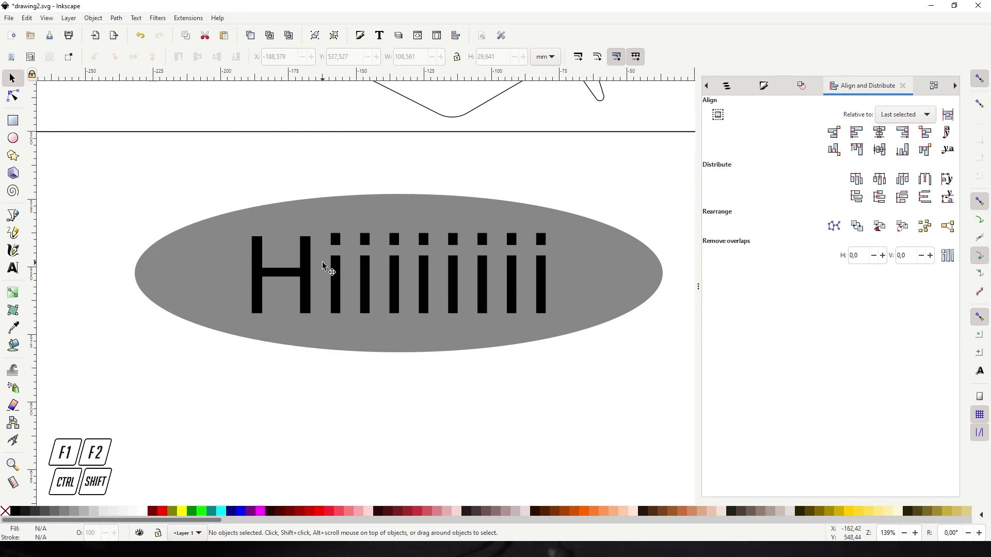
Ungroup the converted lettering into separate letter paths
left_click(340, 258)
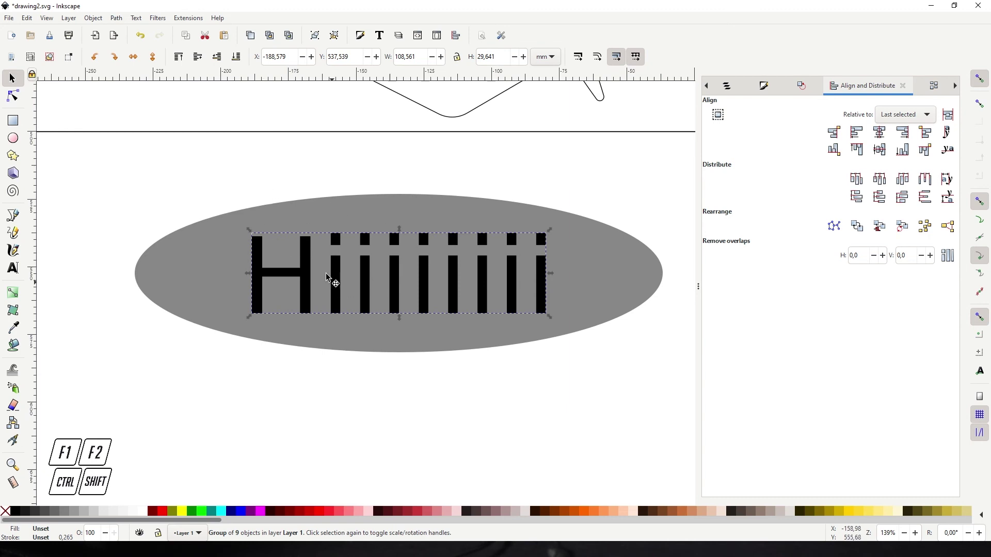
mouse_move(305, 270)
left_mouse_down()
mouse_move(341, 231)
mouse_move(312, 283)
mouse_move(320, 273)
left_mouse_up()
key("ctrl+z")
right_click(306, 276)
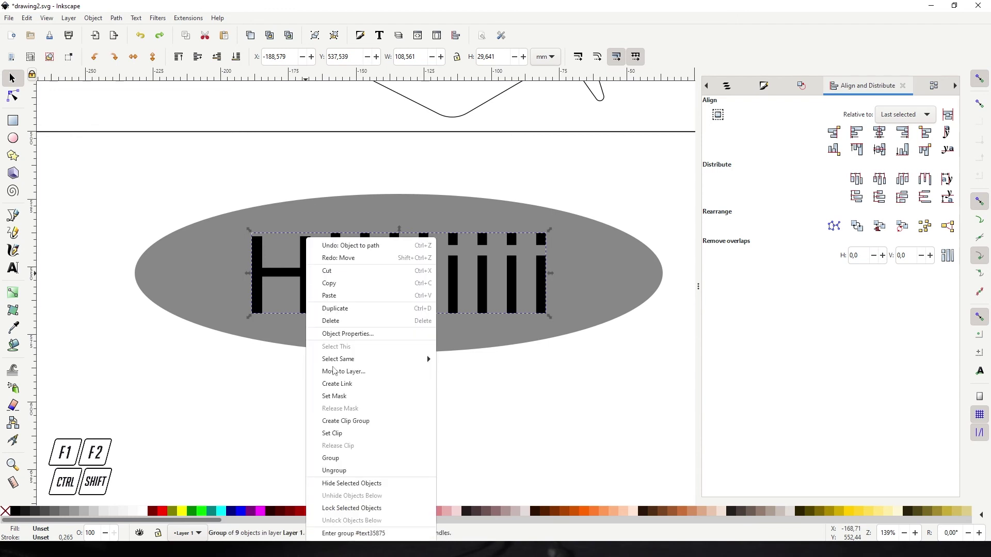
left_click(333, 471)
Try a Difference on the ellipse and all the separate letter paths together, and undo it
left_click(166, 198)
left_click_drag(92, 166, 145, 202)
left_click_drag(685, 388, 685, 390)
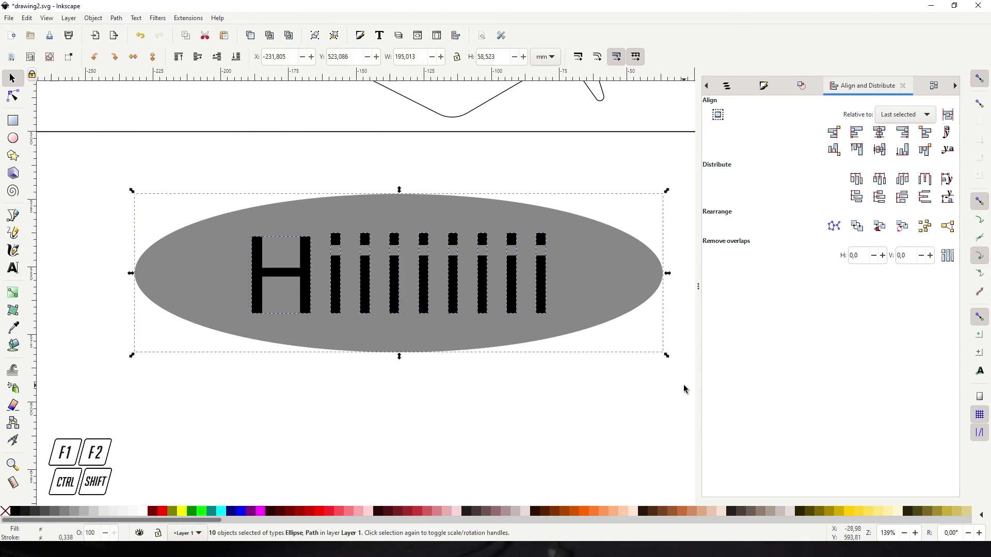
left_click(117, 18)
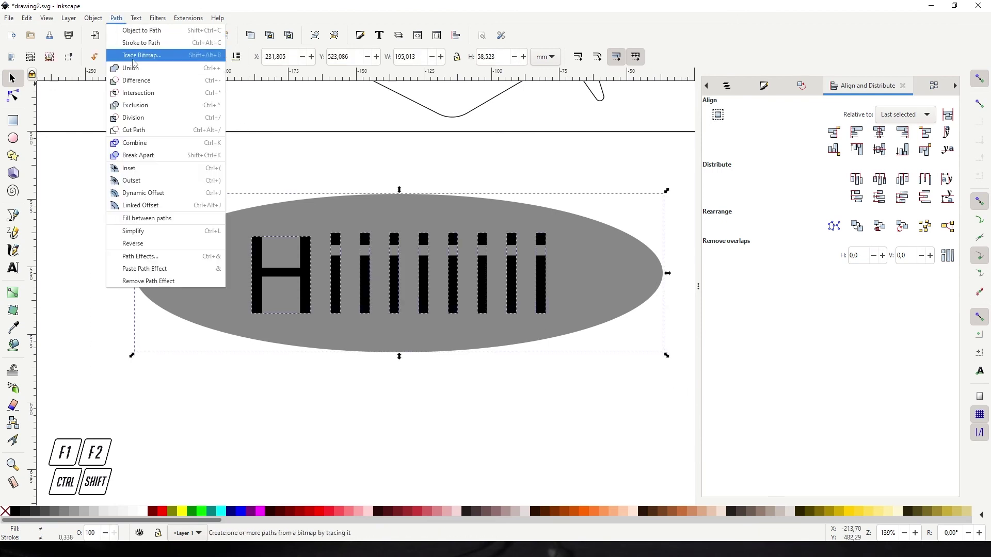
left_click(140, 83)
left_click(576, 246)
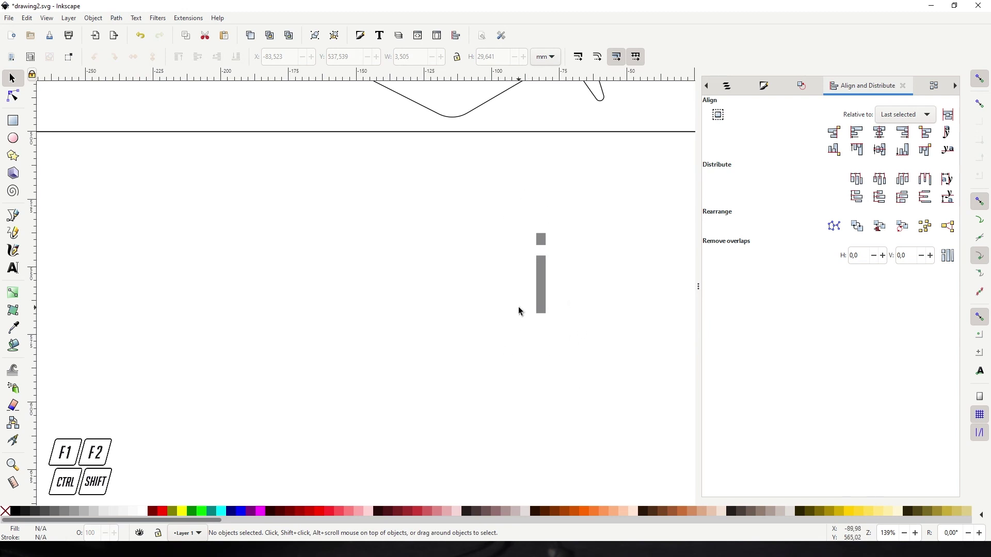
key("ctrl+z")
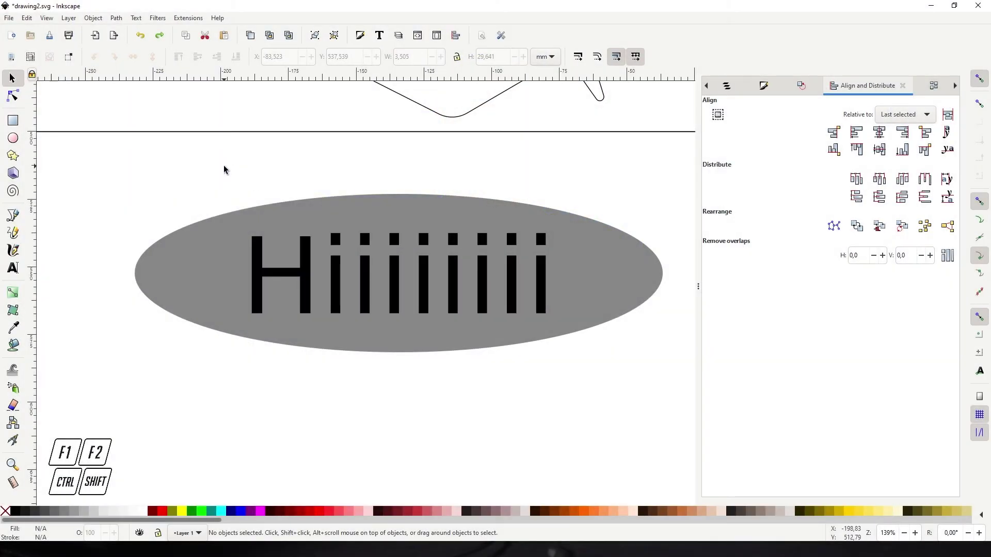
Select only the separate letter paths on the ellipse and combine them into one path
left_click_drag(224, 167, 384, 347)
left_click_drag(576, 420, 576, 419)
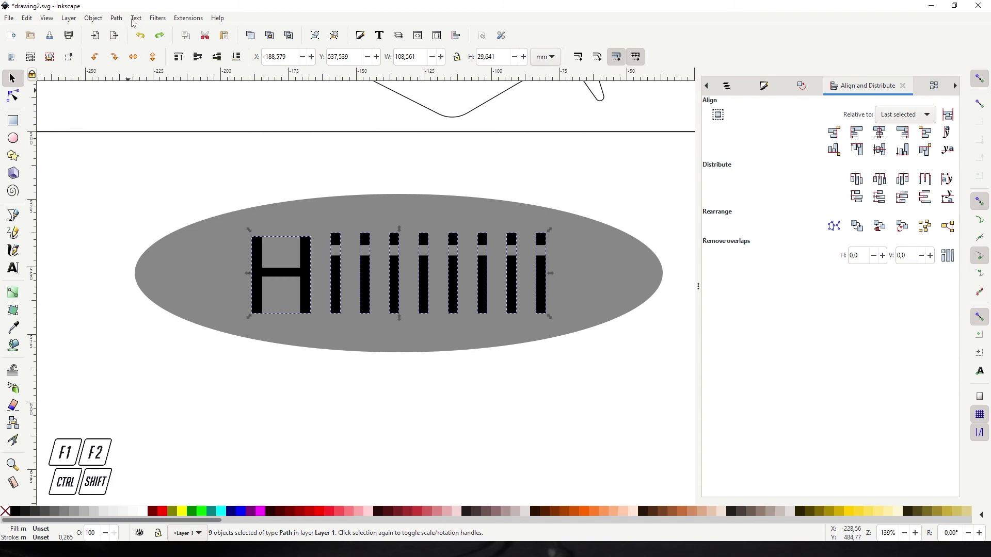
left_click(117, 19)
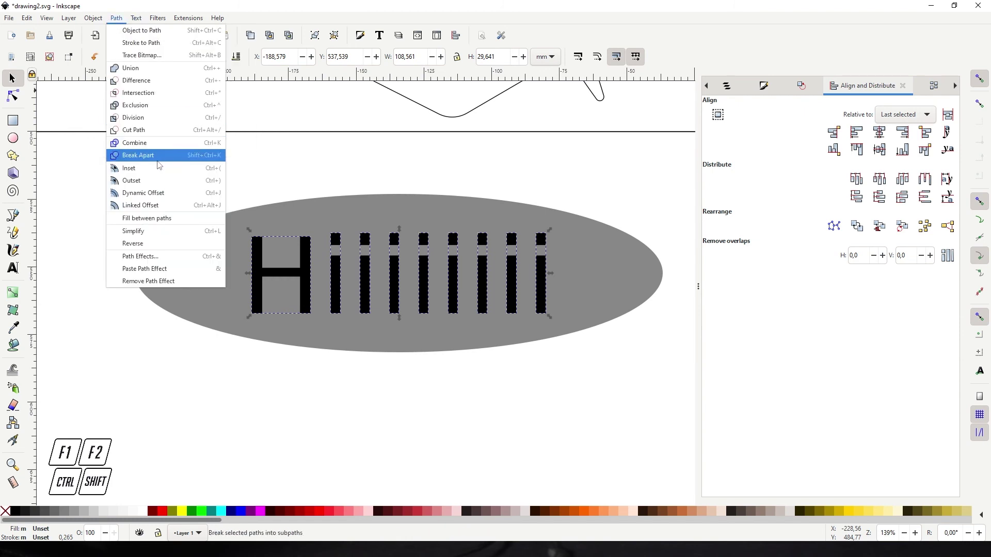
left_click(136, 142)
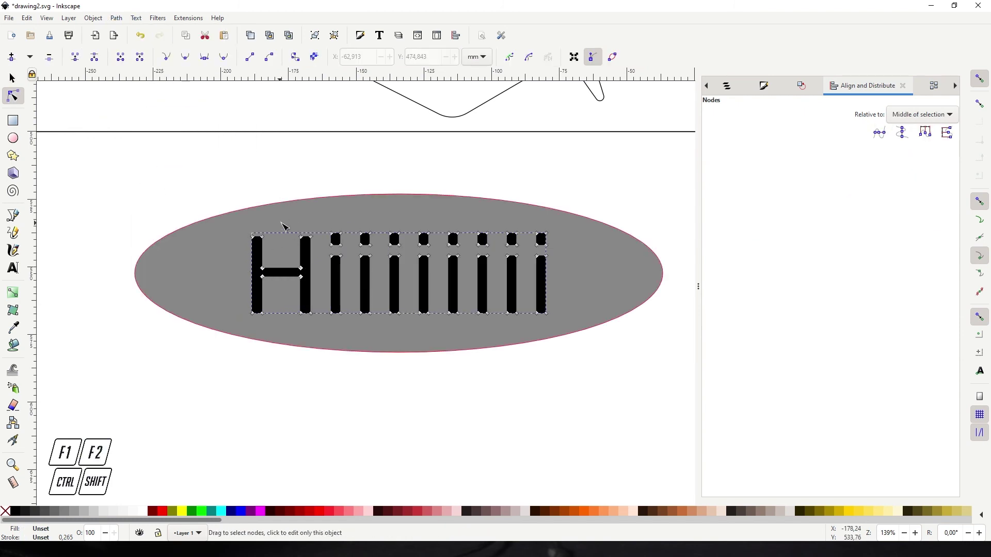
key("F1")
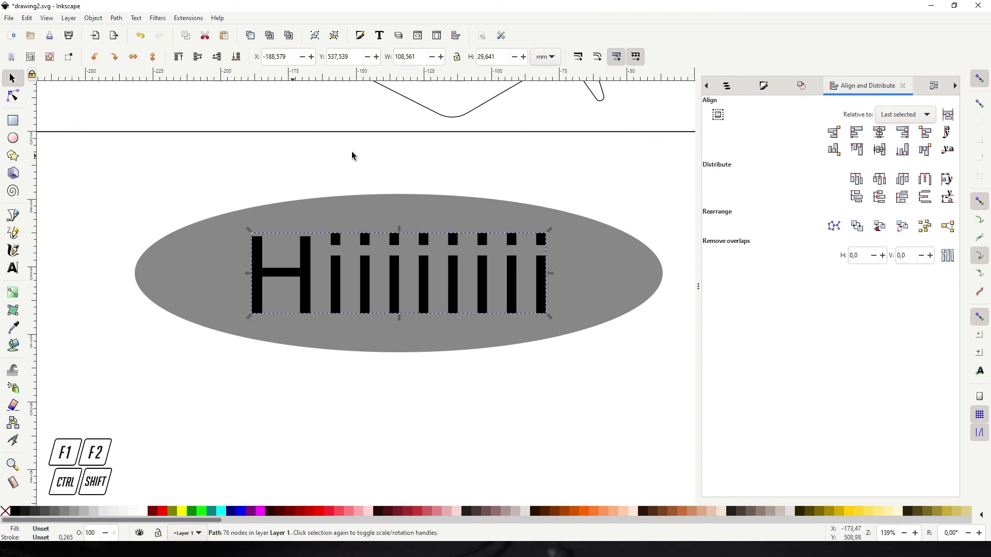
Cut the combined lettering out of the grey ellipse with Difference, and adjust the resulting path's nodes around the H
left_click(167, 204)
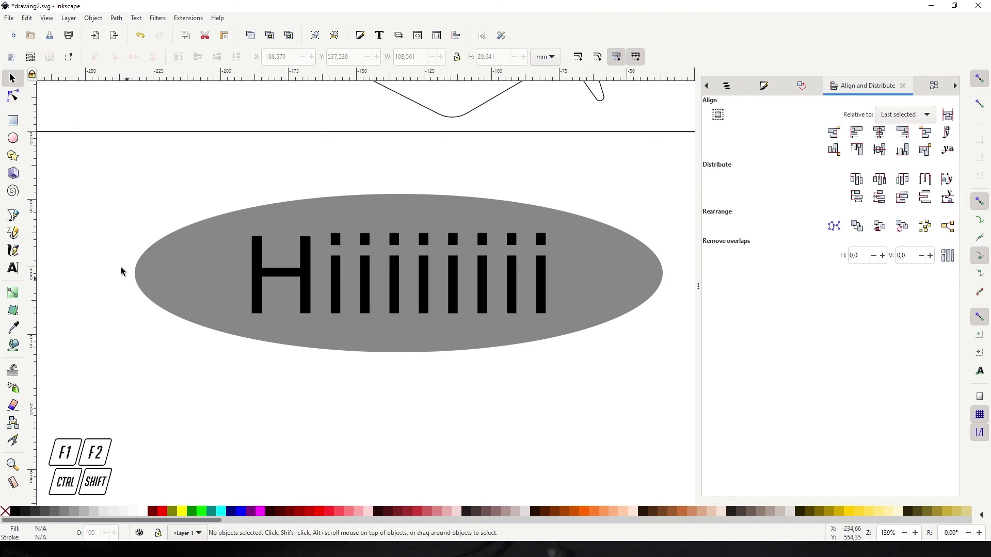
left_click(196, 272)
left_click(260, 280, "shift")
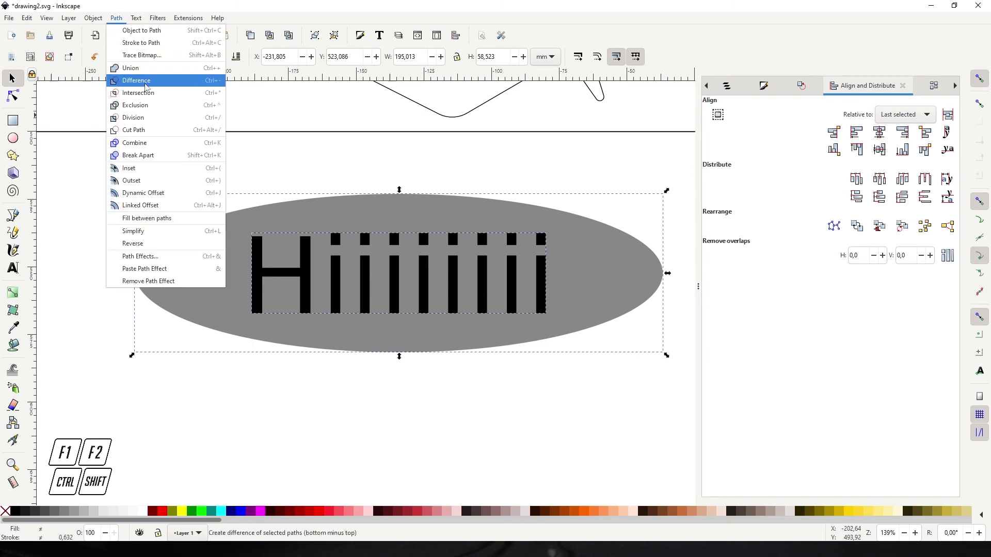
left_click(146, 86)
key("Escape")
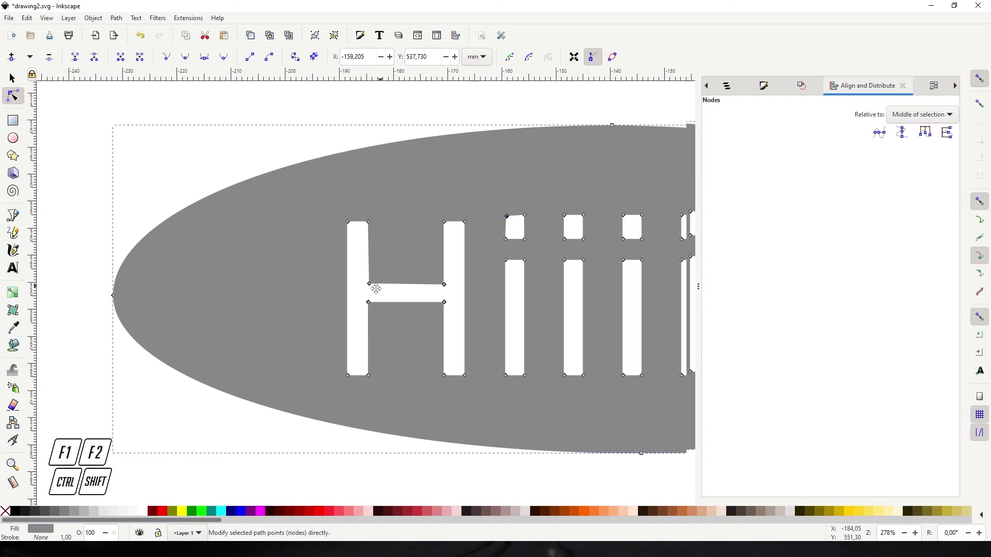
left_click_drag(375, 290, 367, 293)
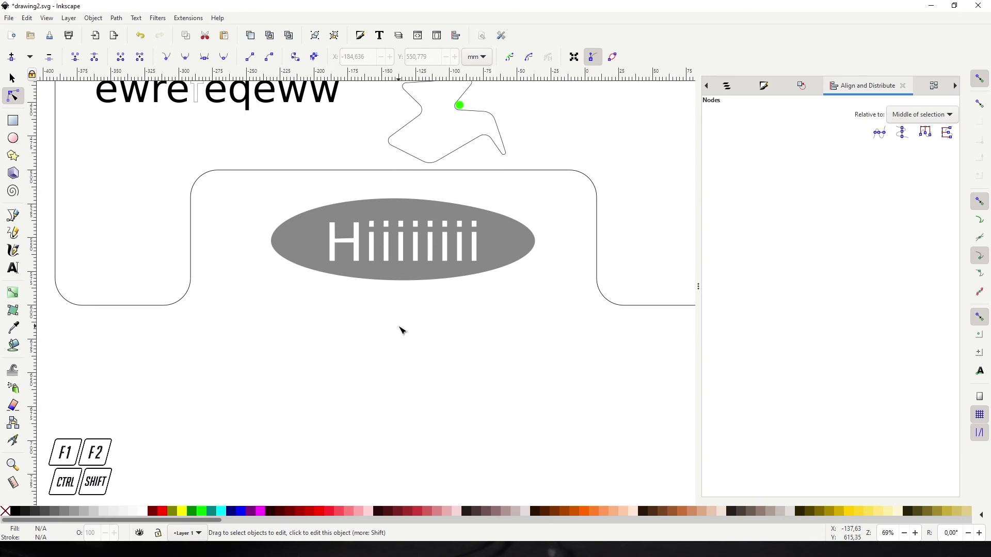
Add the text "BodgedButWorks" below the ellipse and change its font to a bold script typeface
key("t")
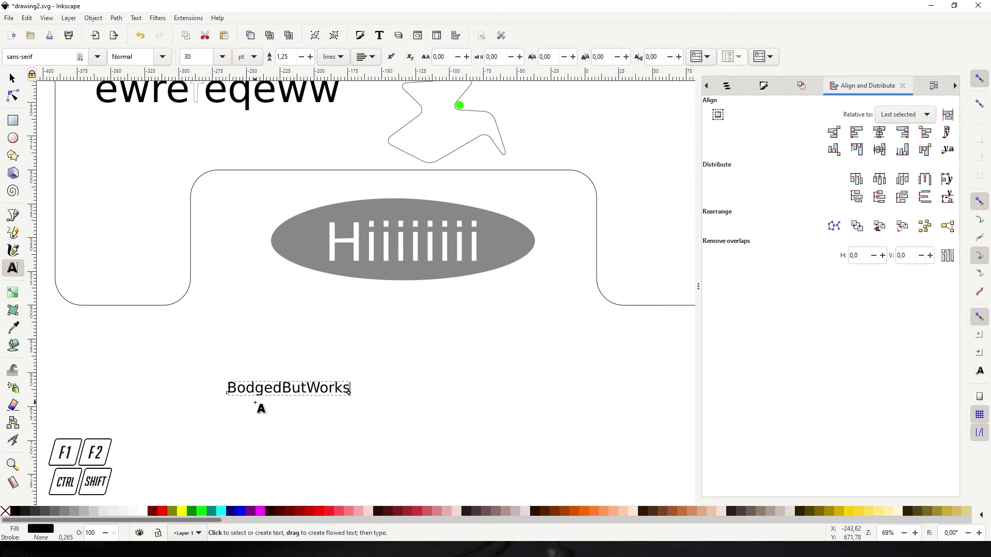
key("F1")
scroll(277, 404, "up", 4, "ctrl")
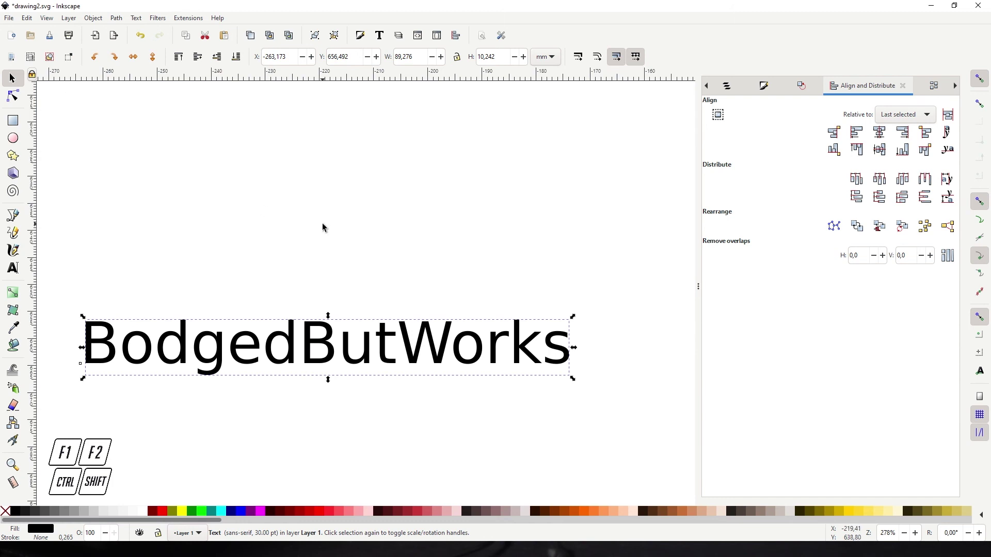
double_click(328, 341)
key("ctrl+a")
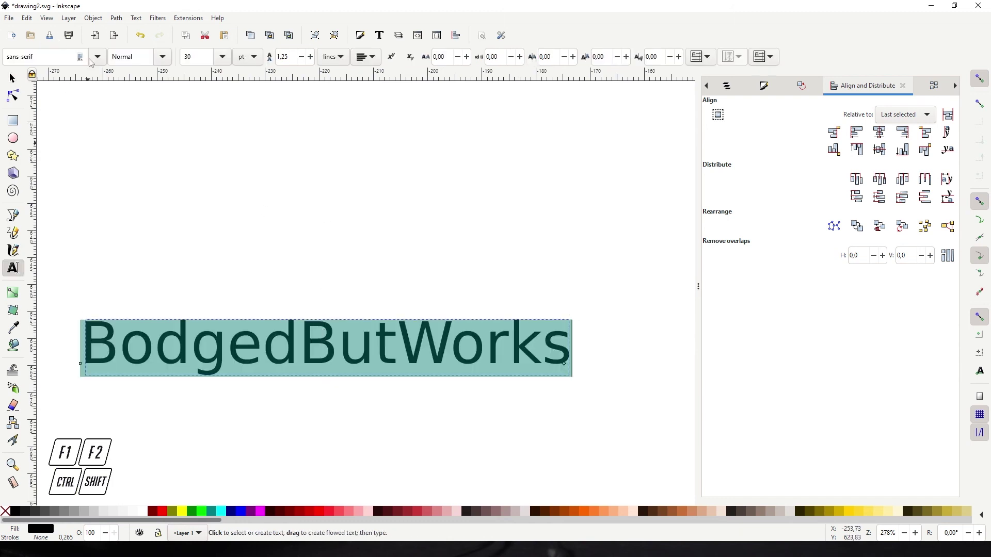
scroll(51, 57, "down", 4)
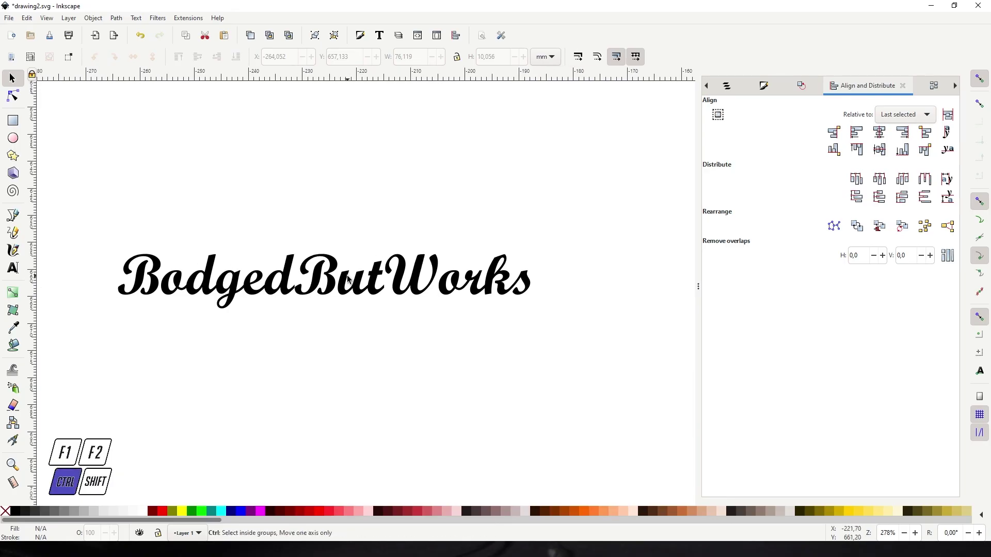
Convert the "BodgedButWorks" script text to paths and ungroup it into separate letters
scroll(359, 285, "up", 2)
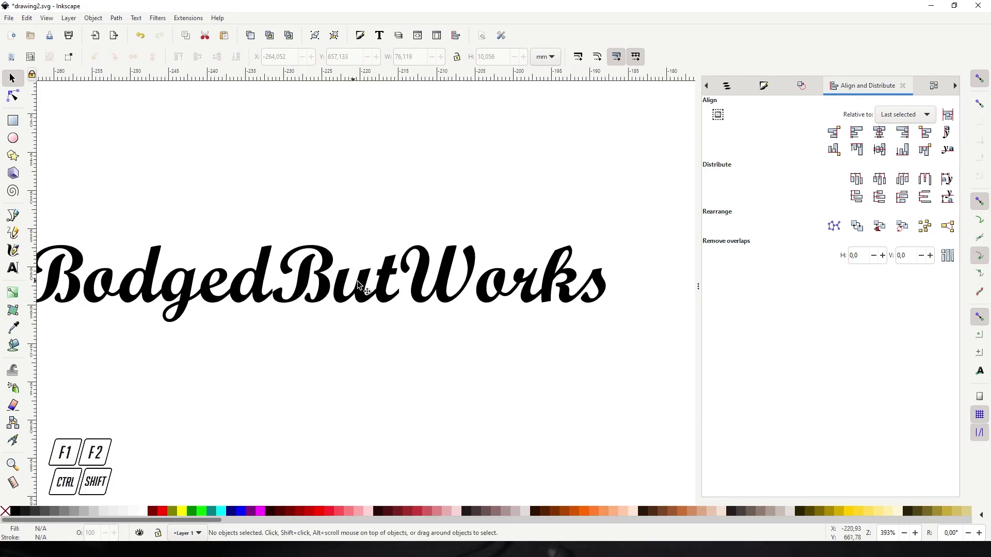
scroll(360, 286, "left", 2)
left_click(359, 286)
left_click(116, 17)
left_click(127, 36)
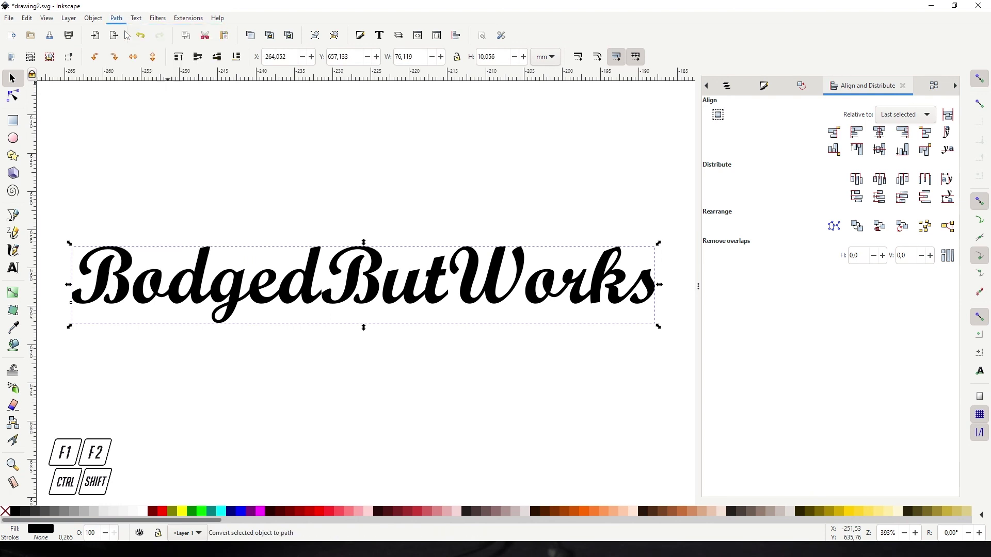
right_click(204, 276)
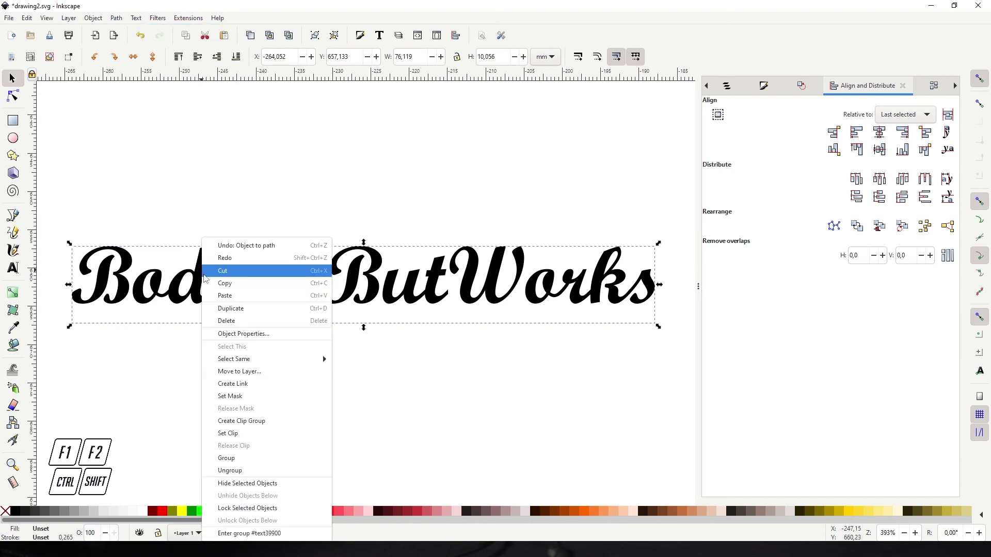
left_click(255, 471)
left_click(209, 338)
Examine the node outlines of the separate letters in "Bodged", especially where neighbouring letters meet
scroll(192, 293, "up", 4)
key("F2")
left_click(281, 291)
left_click(223, 307)
left_click_drag(81, 271, 255, 274)
left_click(244, 303)
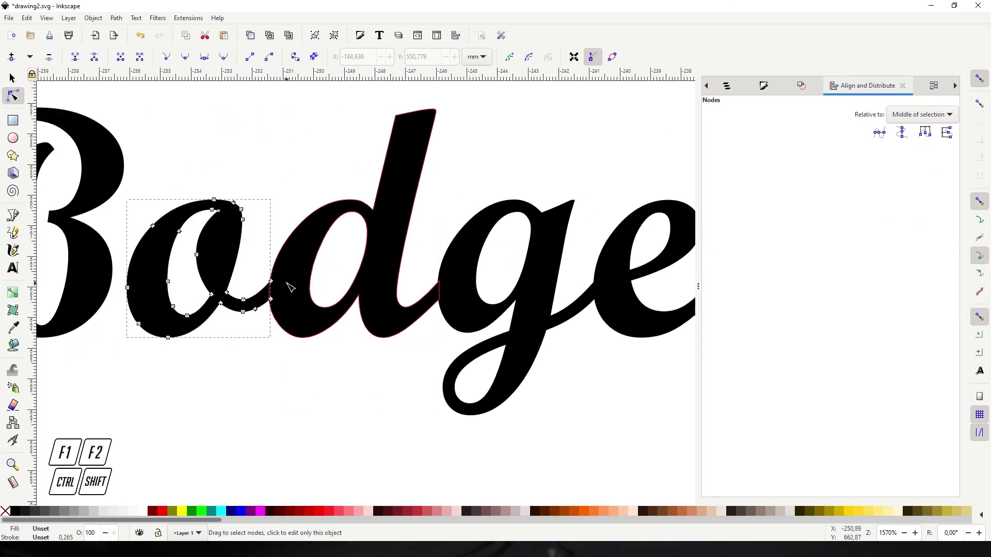
scroll(277, 288, "up", 5)
scroll(250, 268, "down", 6)
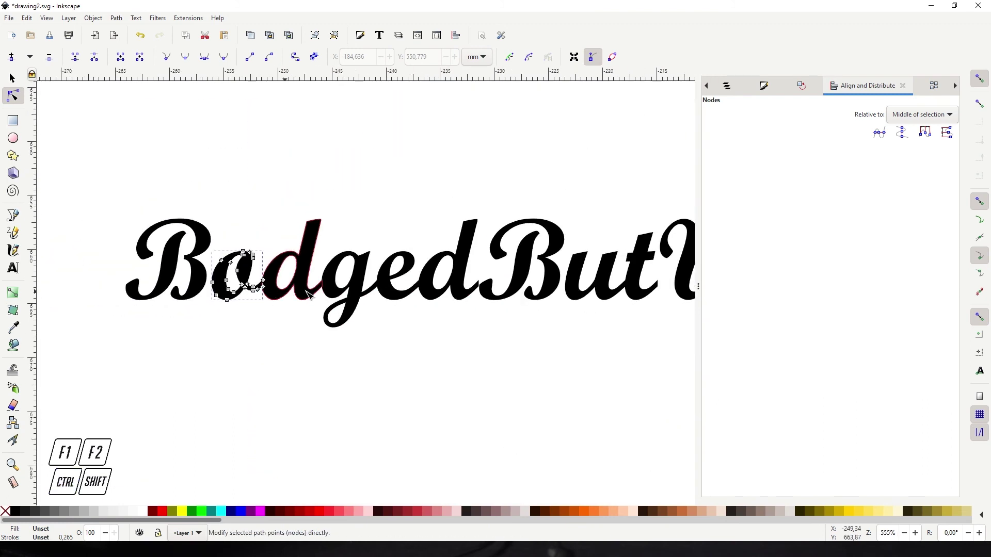
scroll(305, 295, "up", 1)
scroll(305, 296, "up", 1)
scroll(336, 284, "down", 2)
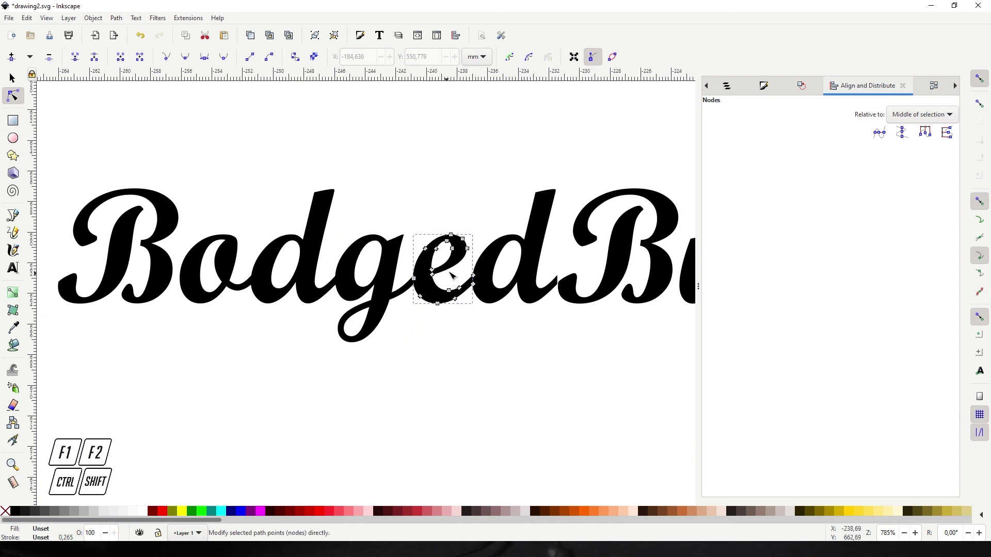
Fill the letter e in "Bodged" with flat red, ff0000ff
key("ctrl+shift+f")
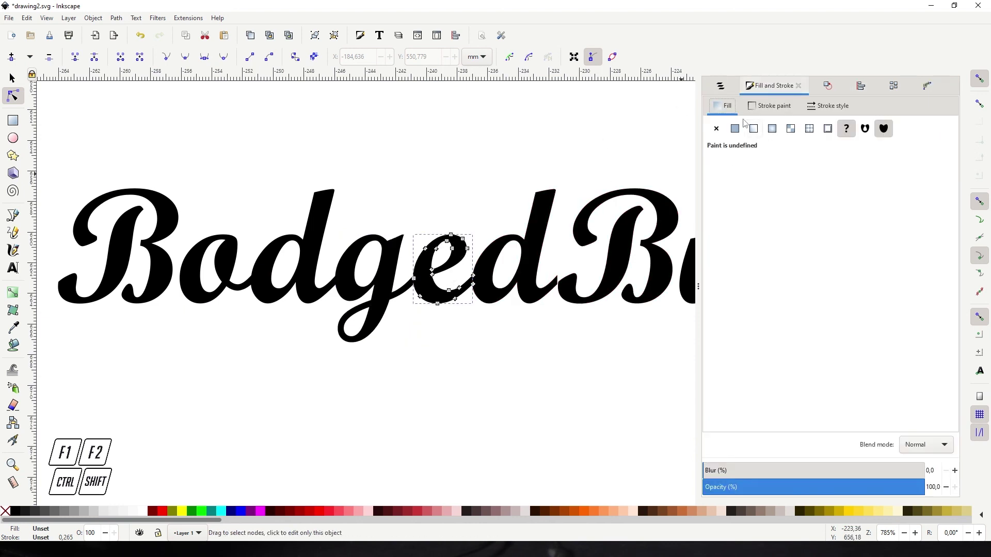
left_click(736, 128)
left_click_drag(832, 287, 986, 293)
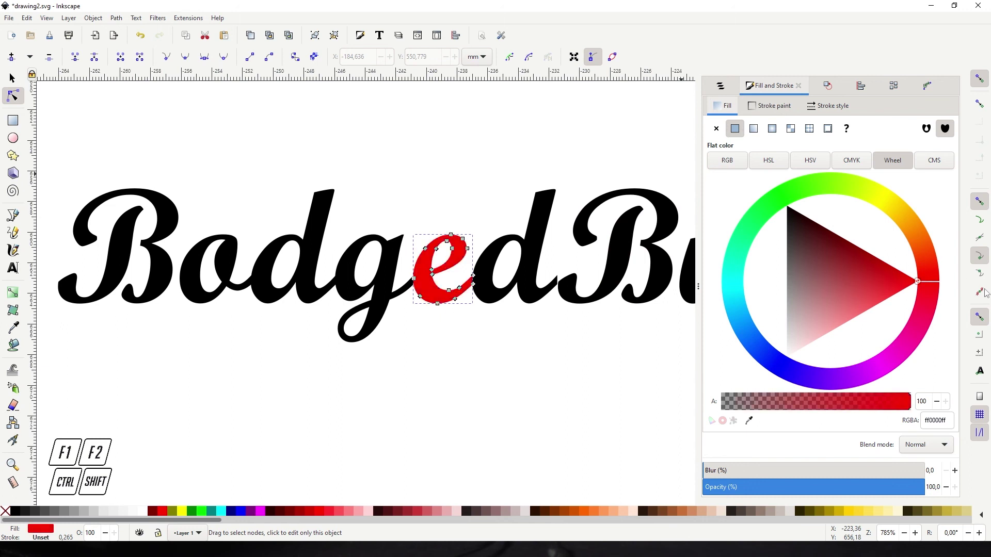
left_click(499, 339)
scroll(551, 305, "down", 2)
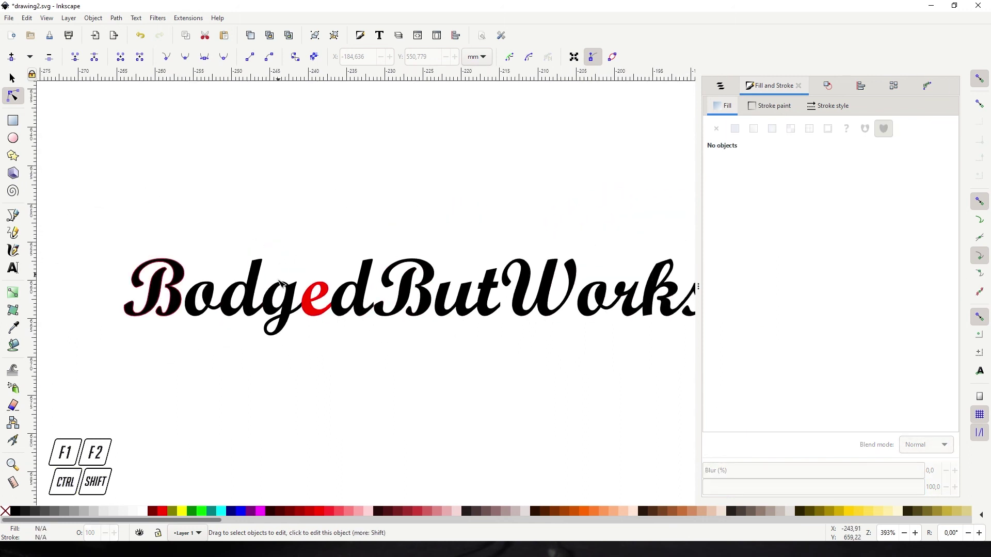
Move a small red circle about 0.6 mm across over the red letter e, and delete the circle
scroll(310, 312, "up", 5)
key("F1")
left_click_drag(275, 126, 345, 200)
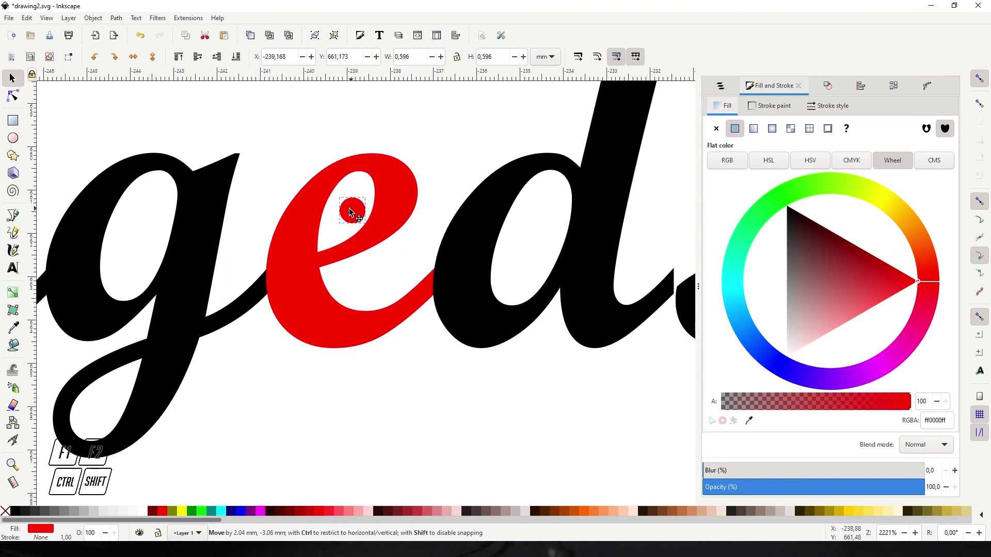
left_click_drag(291, 112, 291, 109)
key("Delete")
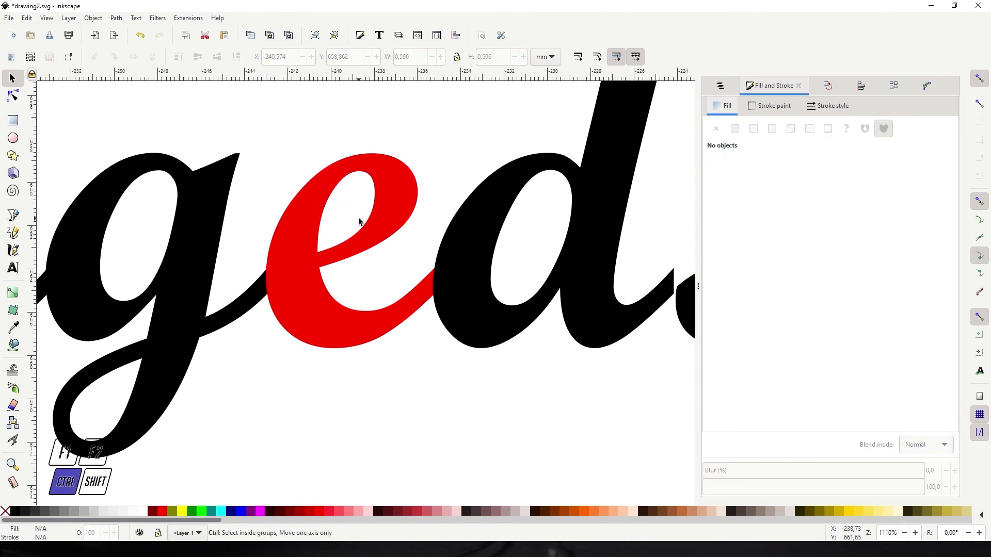
scroll(393, 195, "down", 5)
scroll(382, 199, "down", 2)
scroll(365, 228, "up", 2)
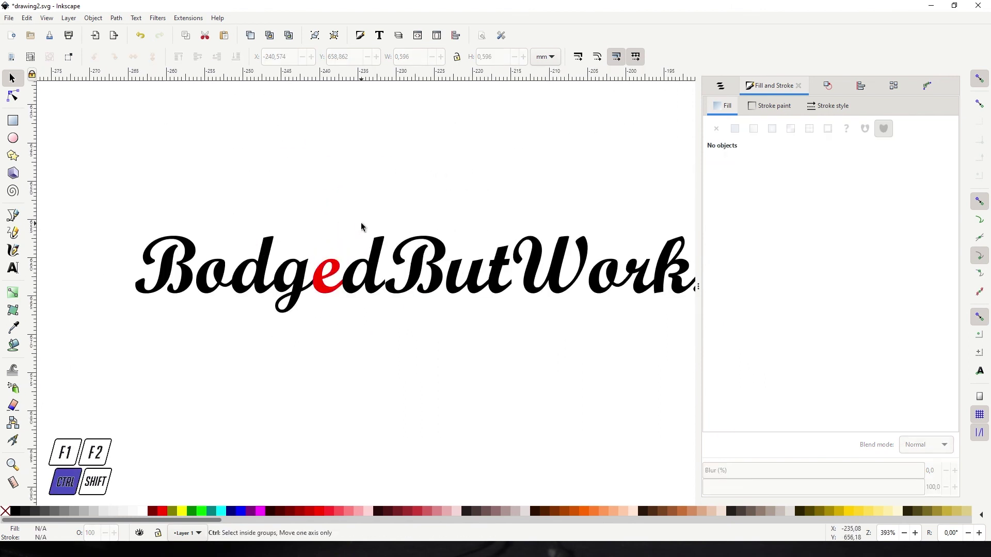
Select all the separate letters of "BodgedButWorks" and merge them into one path with Union
scroll(213, 182, "right", 2)
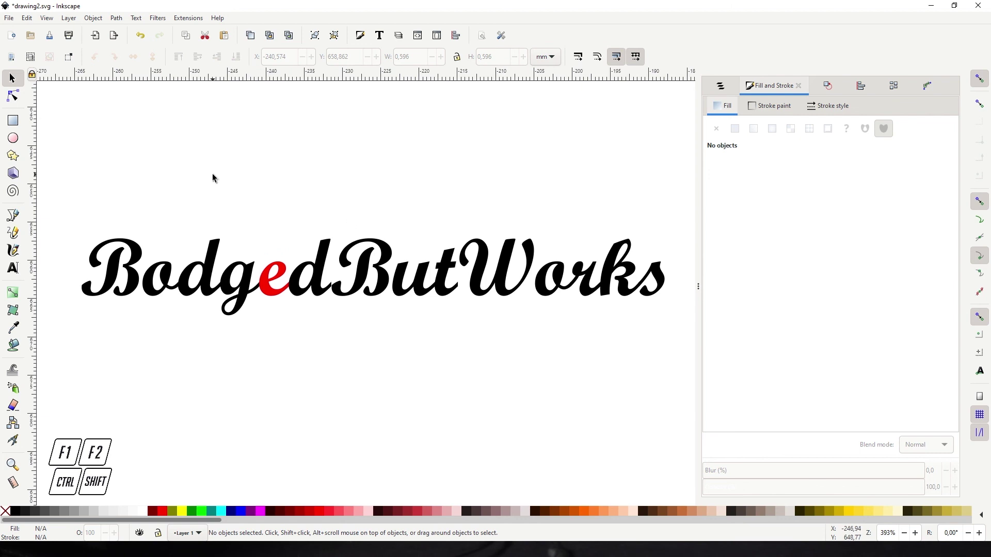
left_click_drag(74, 215, 162, 323)
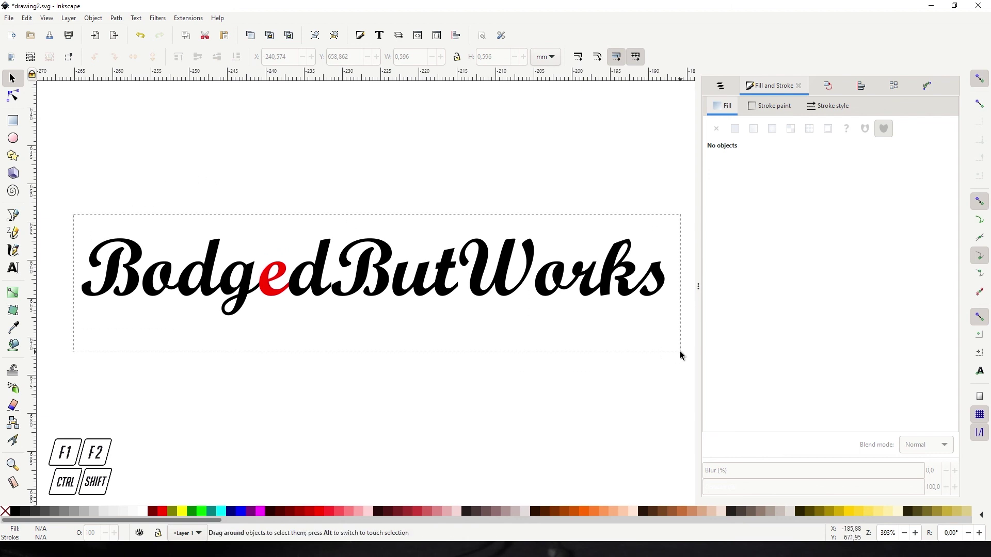
left_click_drag(680, 356, 681, 355)
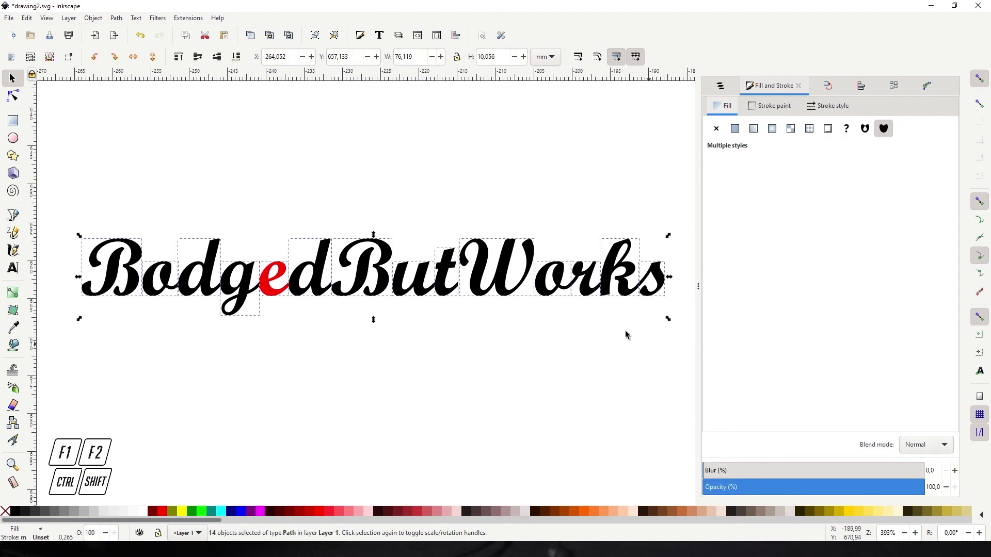
left_click(116, 18)
left_click(134, 68)
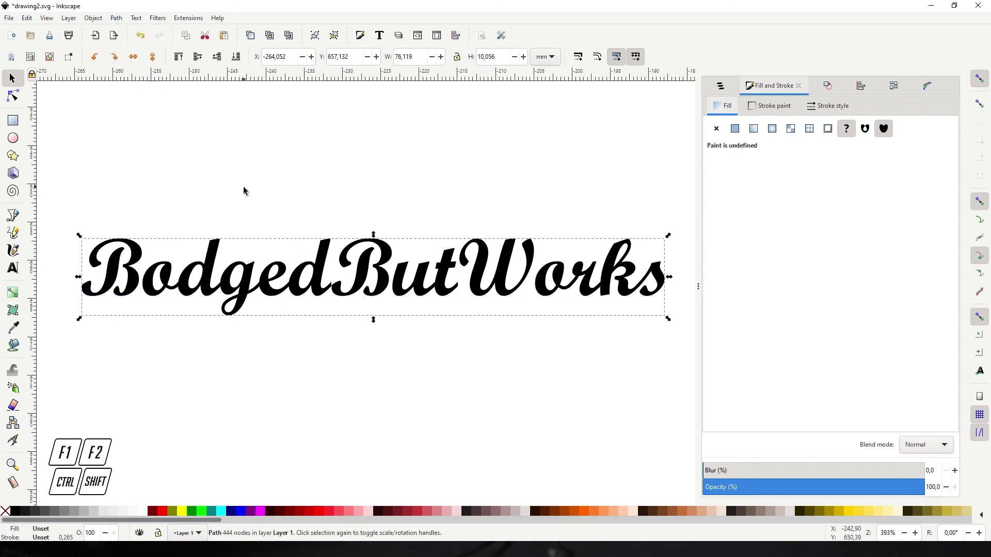
Examine the merged lettering's nodes at the joins between neighbouring letters
key("F2")
scroll(214, 268, "up", 3, "ctrl")
scroll(214, 268, "left", 10, "shift")
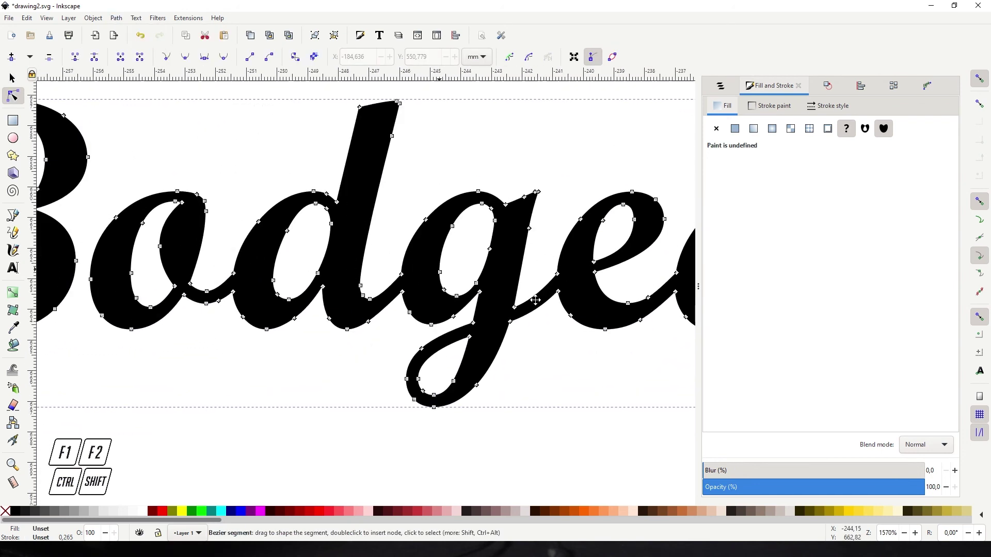
scroll(407, 289, "up", 2, "ctrl")
scroll(408, 316, "down", 3, "ctrl")
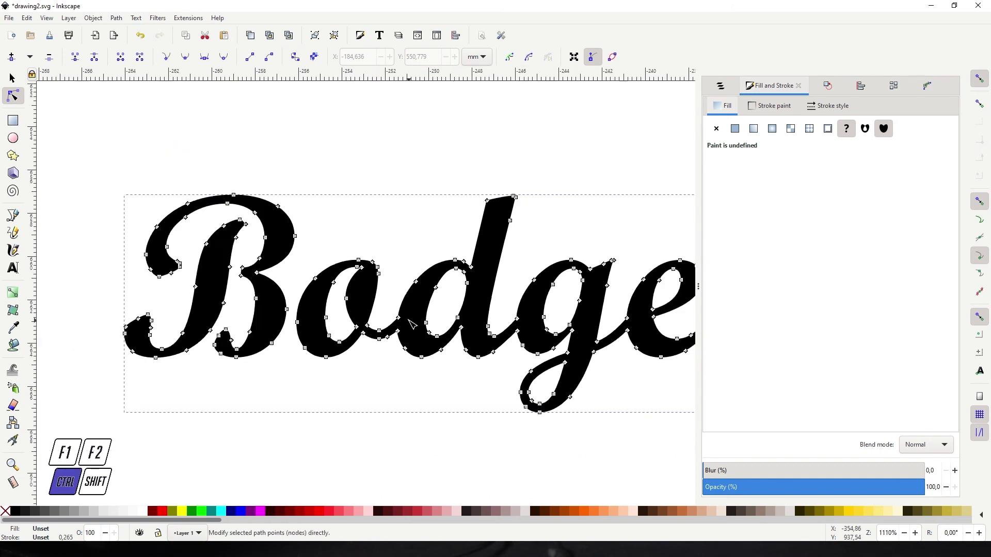
key("F1")
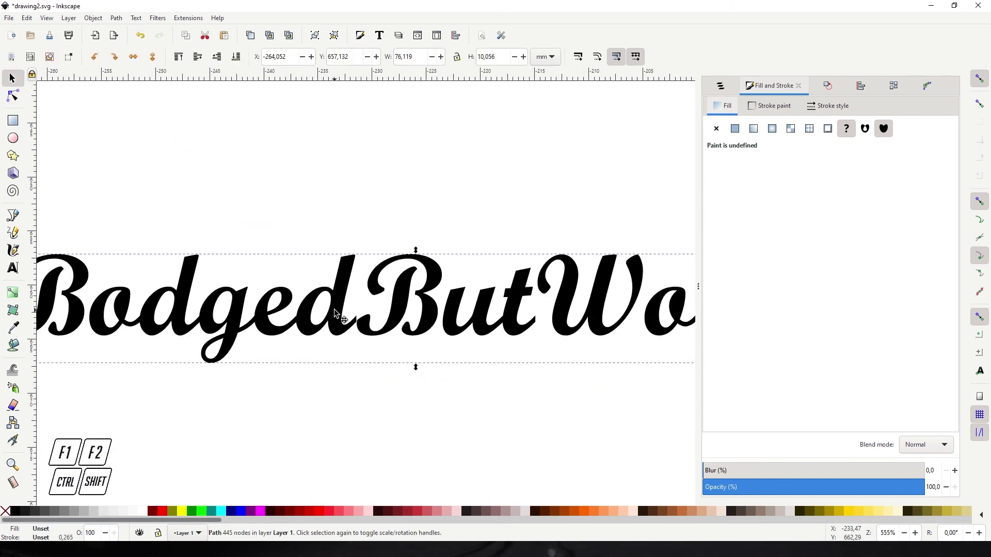
Fill the whole merged "BodgedButWorks" path with flat dark red, a70000ff
scroll(265, 248, "down", 2, "ctrl")
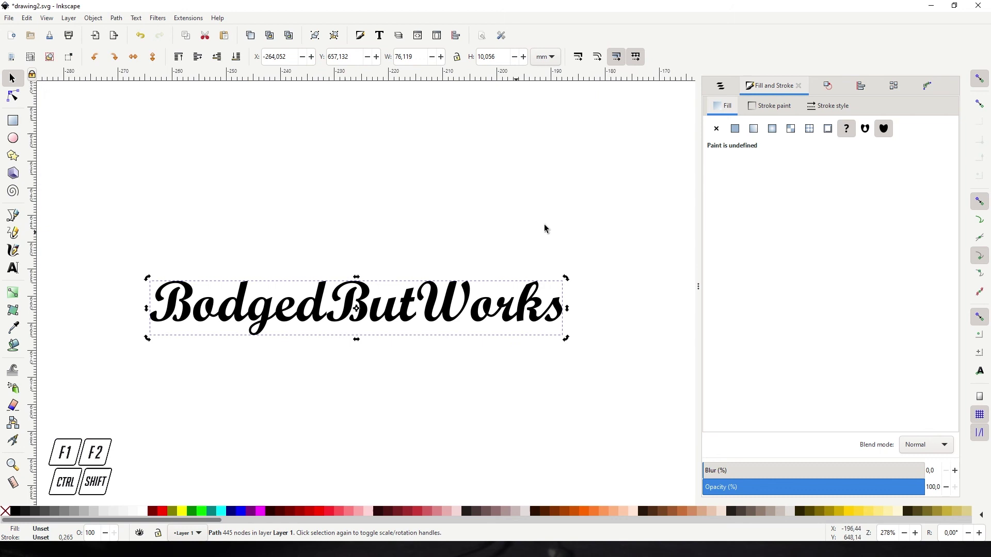
left_click(735, 129)
mouse_move(824, 239)
left_mouse_down()
mouse_move(818, 277)
mouse_move(904, 261)
mouse_move(924, 280)
mouse_move(825, 336)
mouse_move(790, 248)
mouse_move(769, 250)
mouse_move(898, 235)
left_mouse_up()
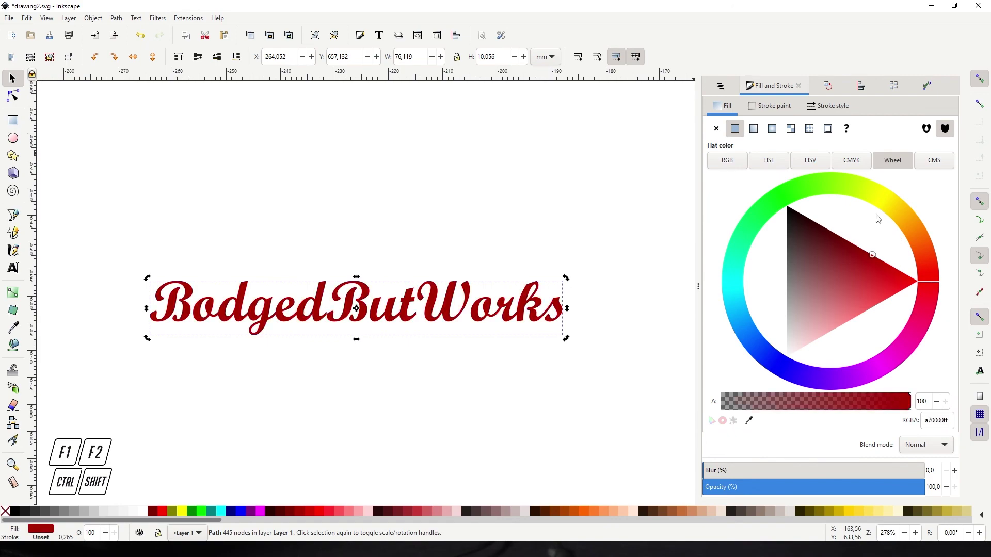